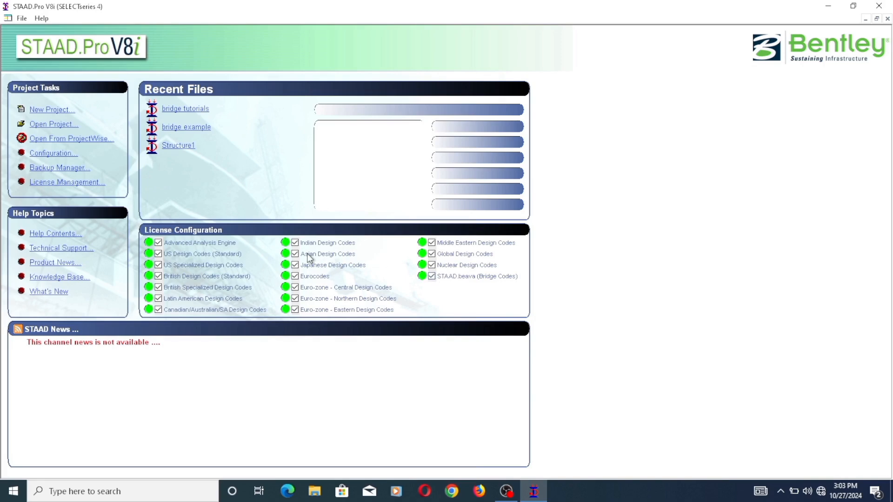
- Create a new Space structure project named bridgeclass, using meter and kilonewton units
left_click(58, 115)
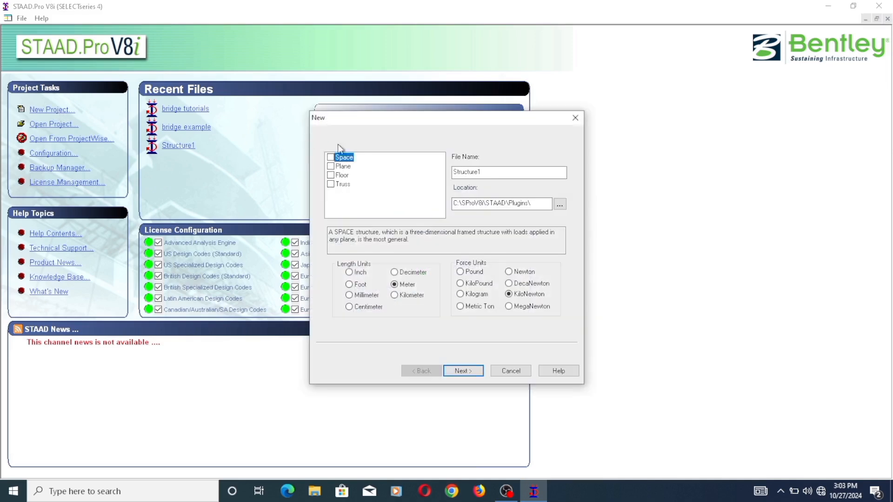
left_click(484, 175)
double_click(484, 175)
type("bridge")
left_click(331, 158)
left_click(471, 178)
type("class")
left_click(468, 371)
left_click(470, 370)
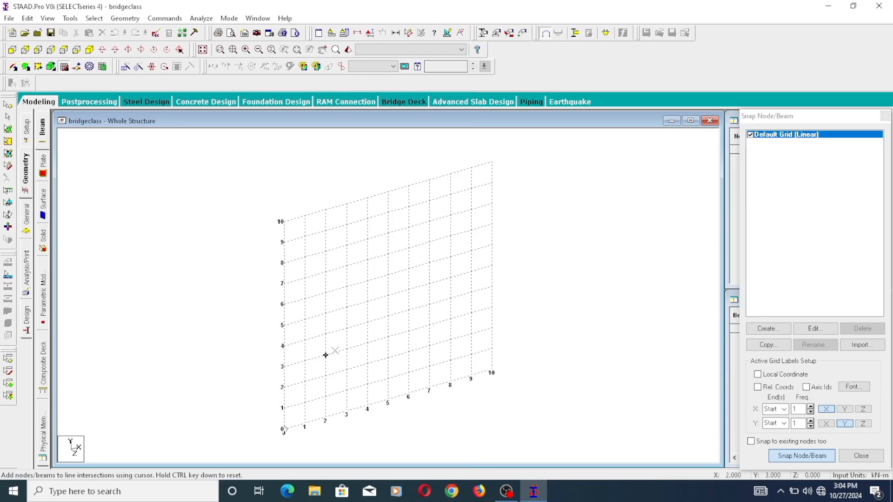
- Add a single node at the grid origin (0, 0, 0)
scroll(325, 355, "up", 1)
scroll(335, 351, "up", 1)
middle_click_drag(344, 355, 375, 219)
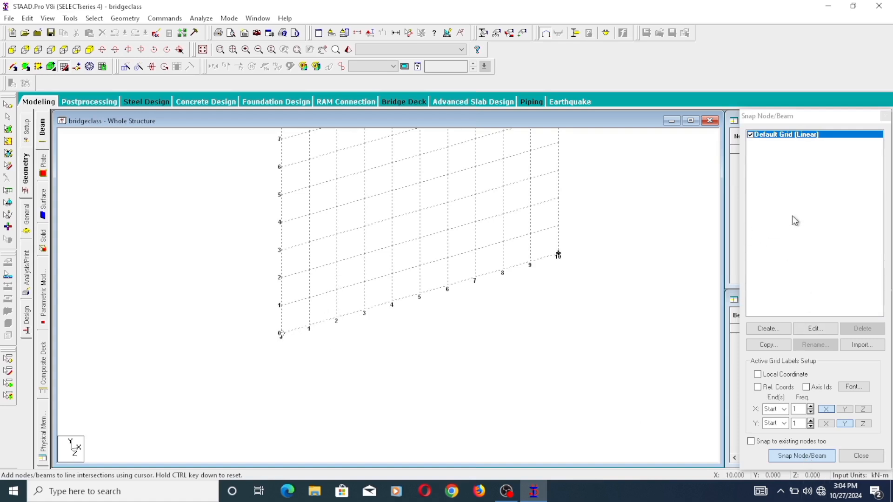
left_click(800, 456)
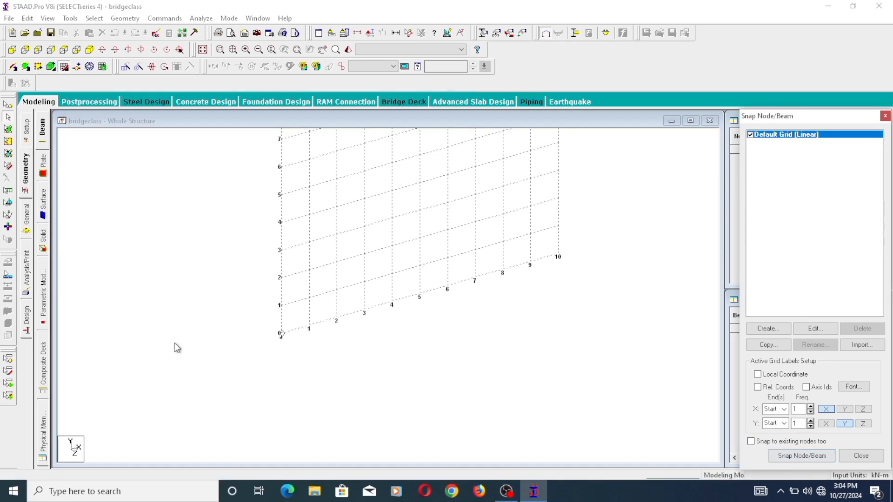
left_click(288, 337)
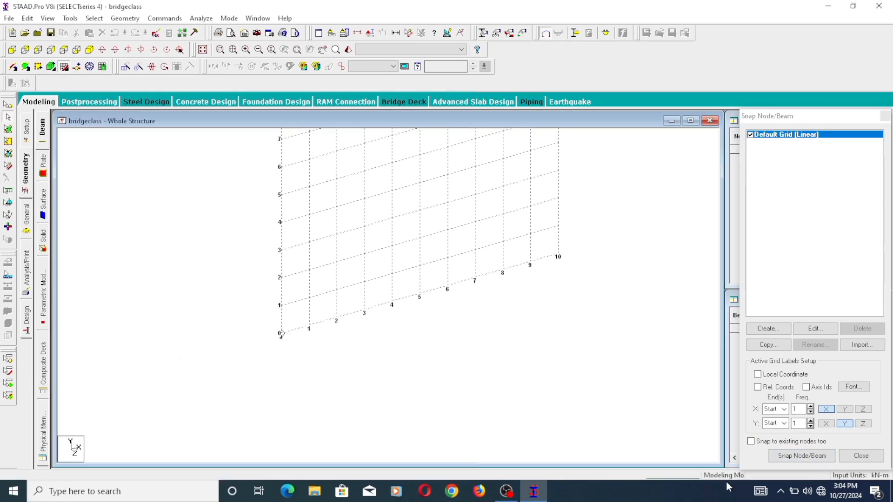
left_click(810, 460)
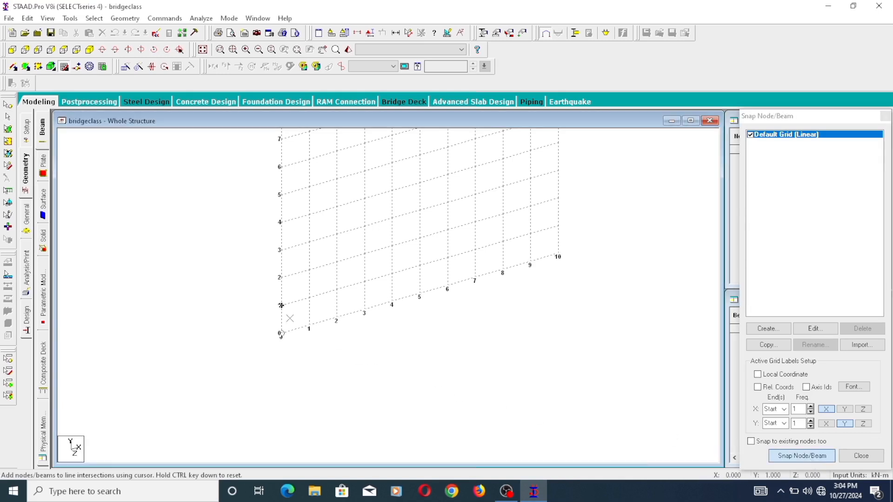
left_click(281, 334)
key("Escape")
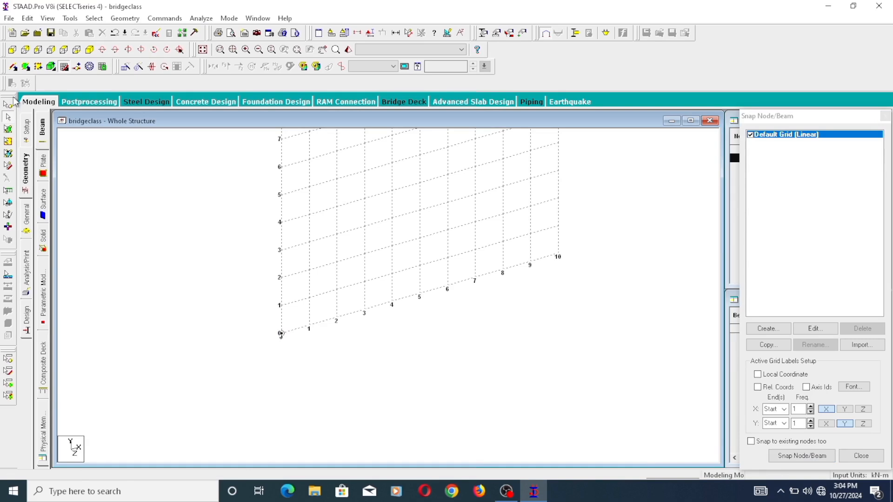
- Repeat the origin node once along global Z at 11 m spacing with linked steps to form a beam
left_click(8, 116)
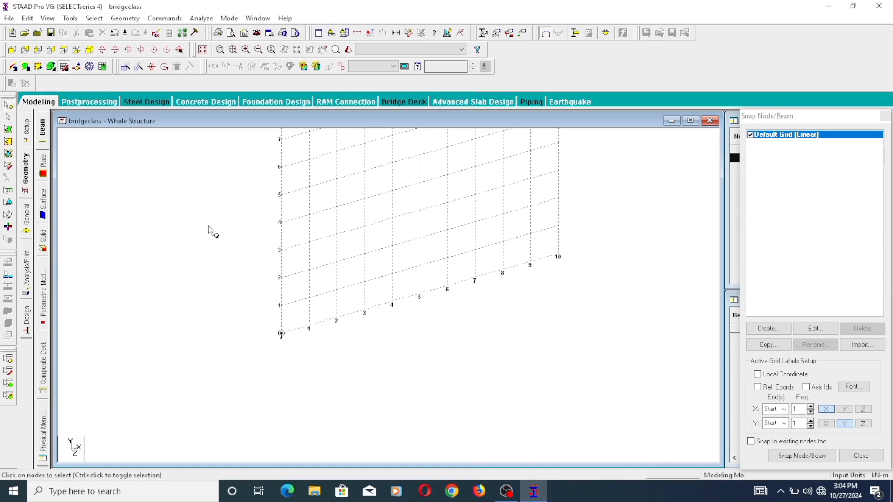
left_click(282, 333)
left_click(125, 66)
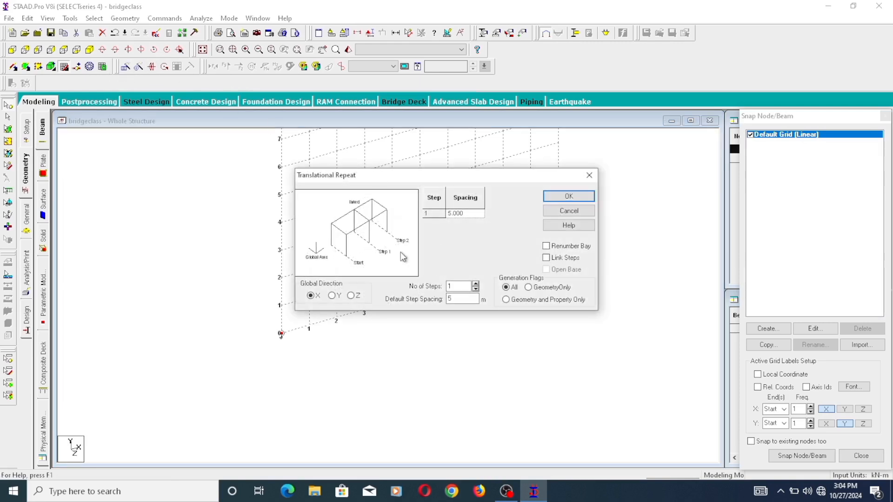
left_click(351, 296)
double_click(451, 299)
left_click(546, 257)
left_click(579, 195)
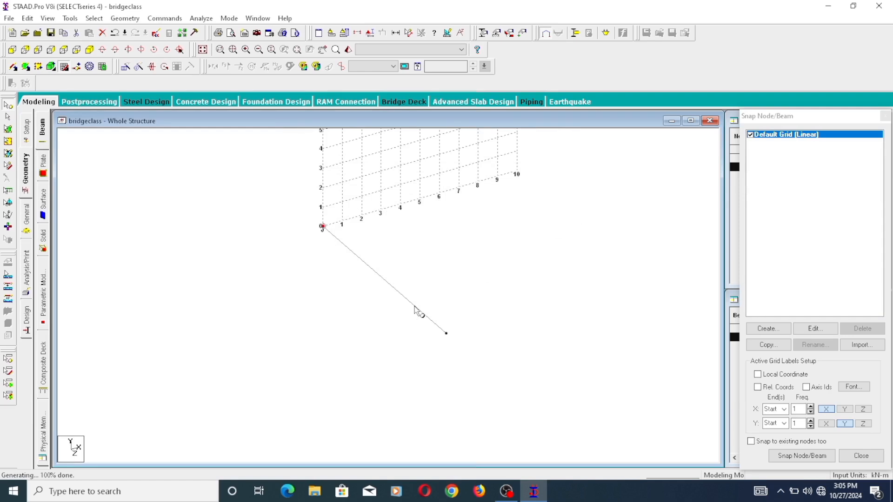
- Insert a node into the 11 m beam at 0.6 m from its start at the origin
left_click(379, 277)
scroll(350, 228, "up", 6)
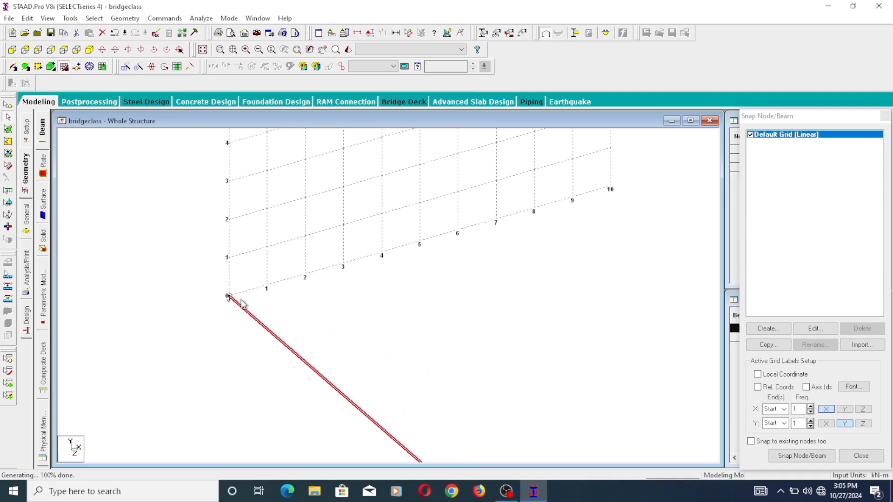
middle_click_drag(245, 302, 387, 238)
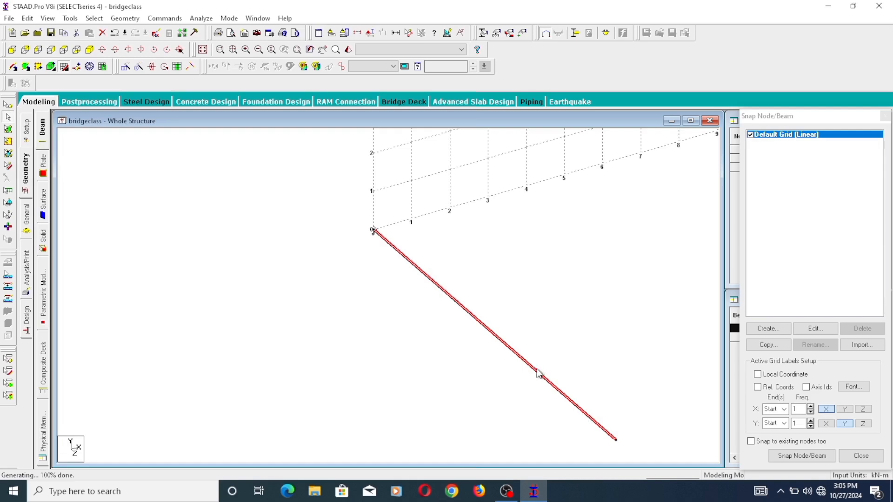
scroll(537, 369, "down", 1)
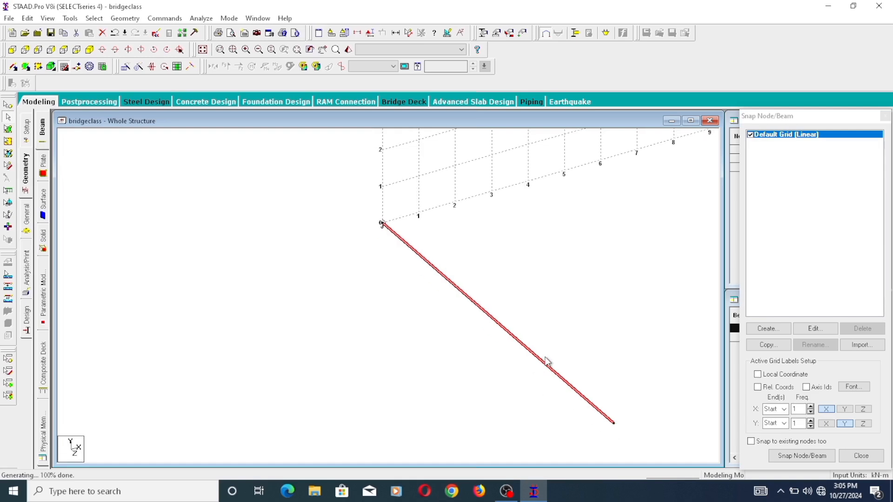
left_click(546, 357)
left_click(541, 361)
right_click(429, 264)
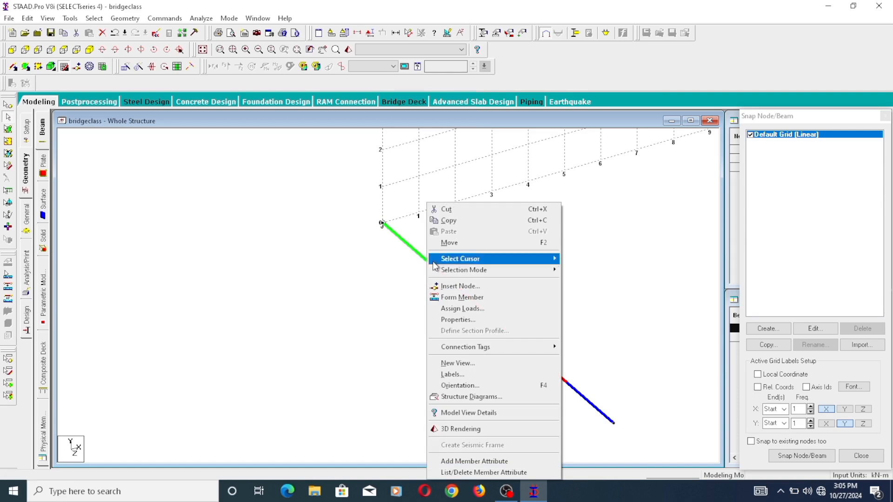
left_click(481, 290)
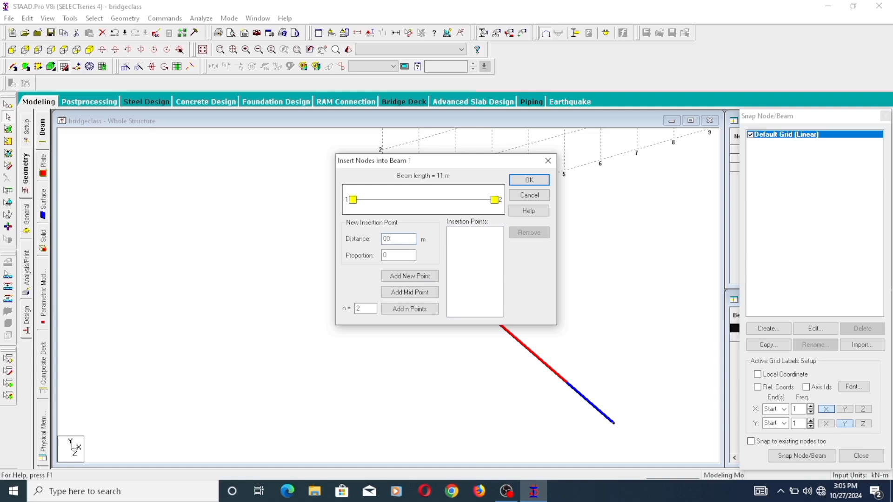
type("0.6")
left_click(422, 280)
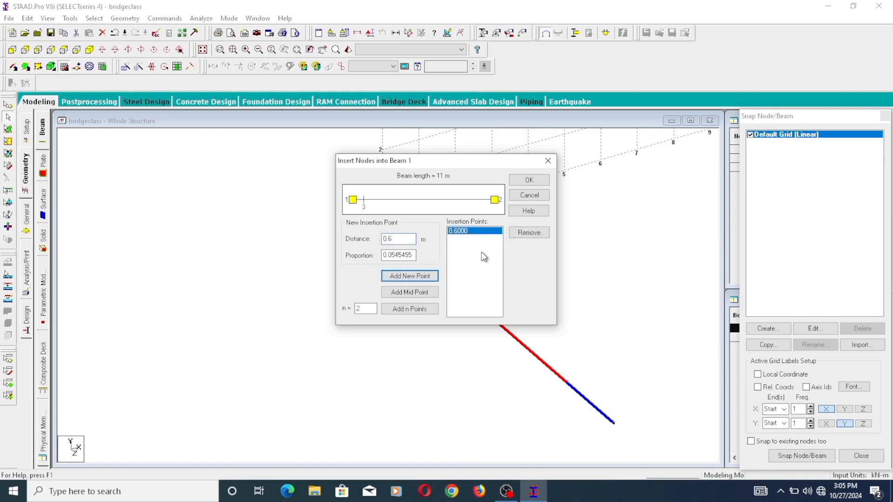
left_click(529, 180)
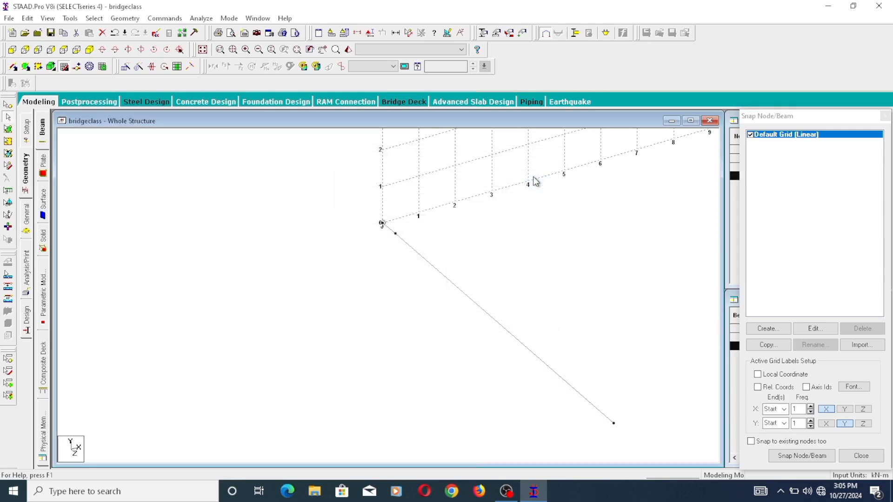
- Check the longer beam segment's length and insert a node at 9.8 m from its start
left_click(512, 335)
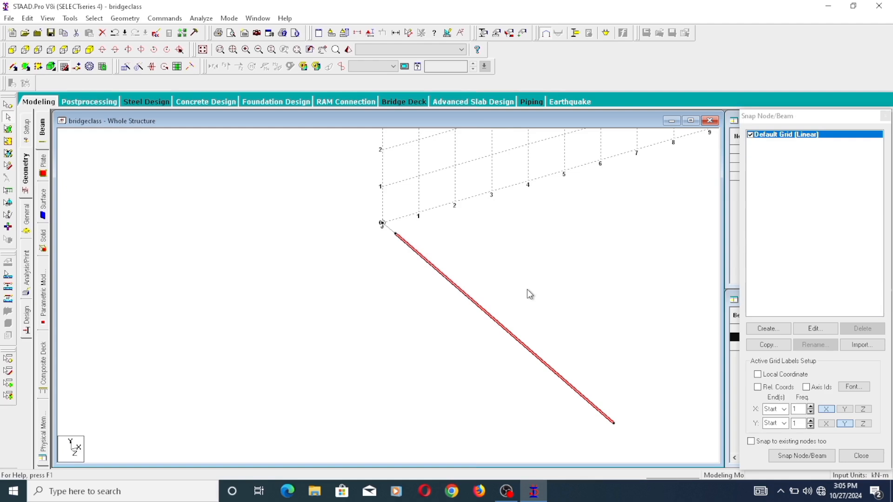
double_click(498, 324)
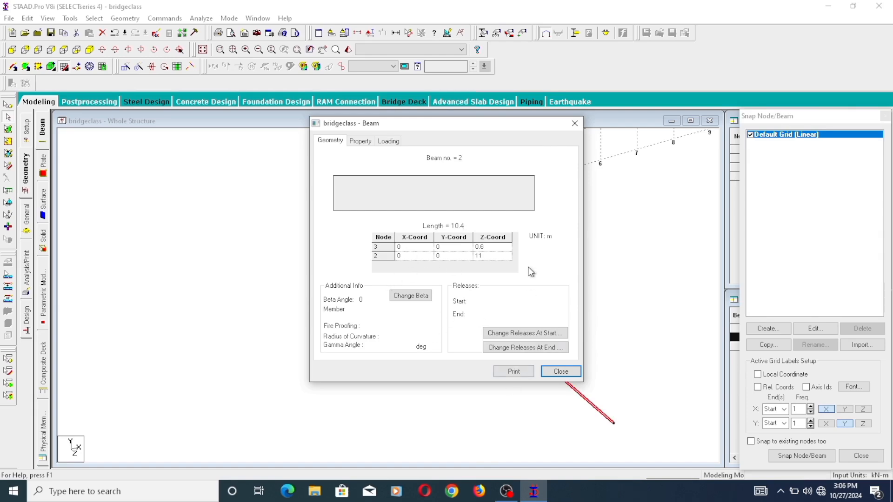
left_click(574, 124)
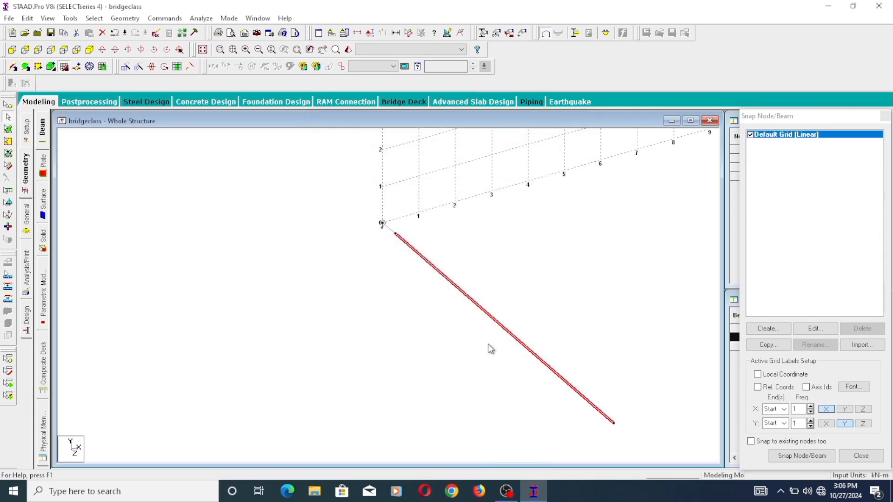
double_click(503, 327)
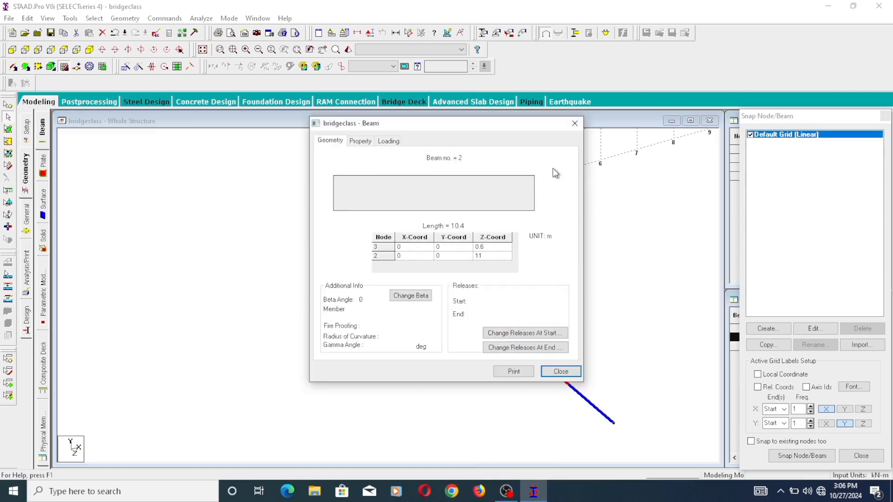
left_click(574, 123)
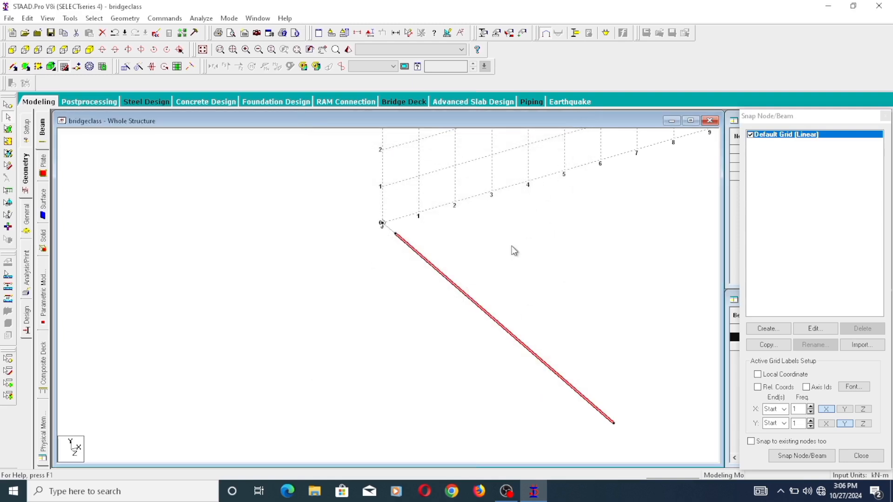
right_click(496, 281)
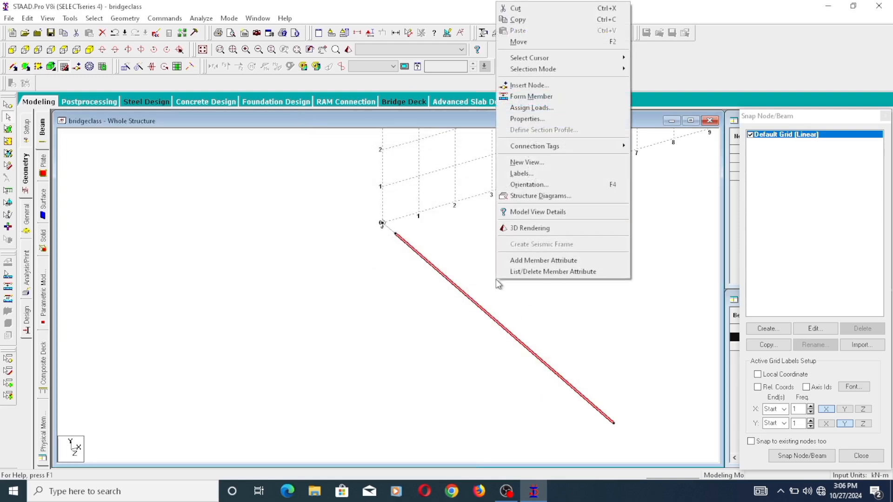
left_click(533, 86)
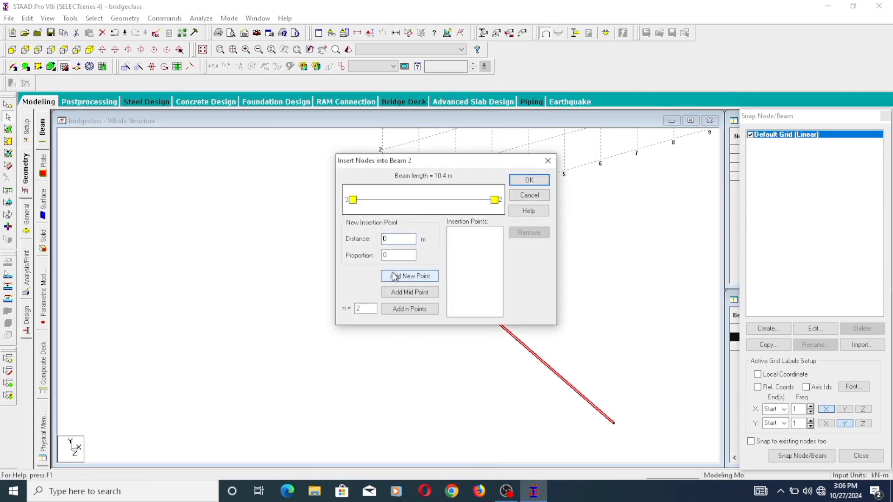
left_click(393, 240)
left_click_drag(392, 240, 364, 255)
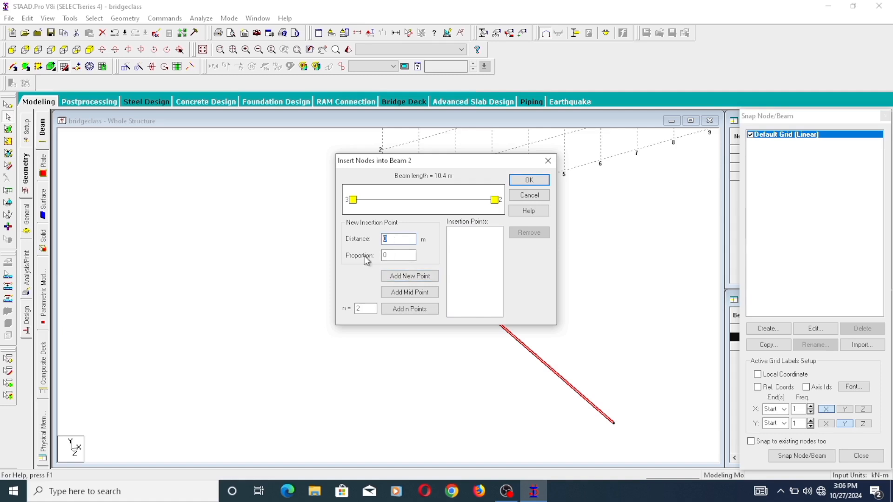
type("9.8")
left_click(420, 278)
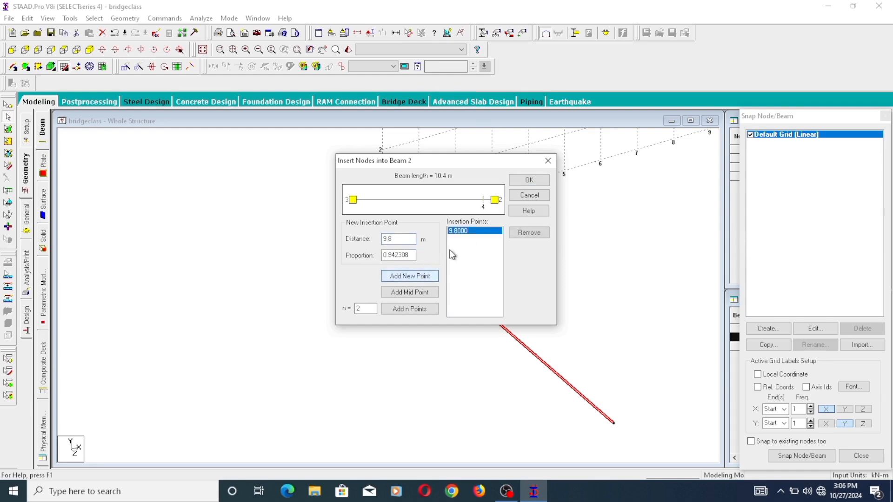
left_click(536, 180)
- Inspect the inserted nodes and the short segments at both ends of the 11 m beam line
scroll(470, 310, "down", 2)
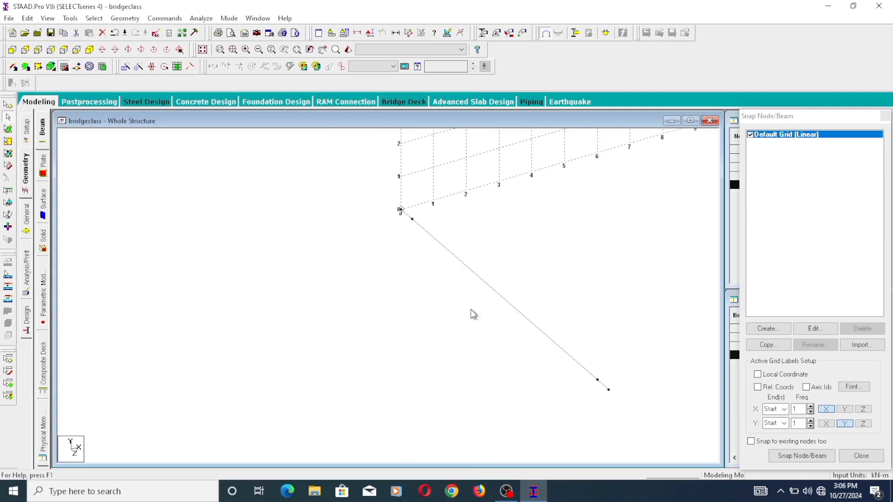
middle_click_drag(646, 388, 590, 389)
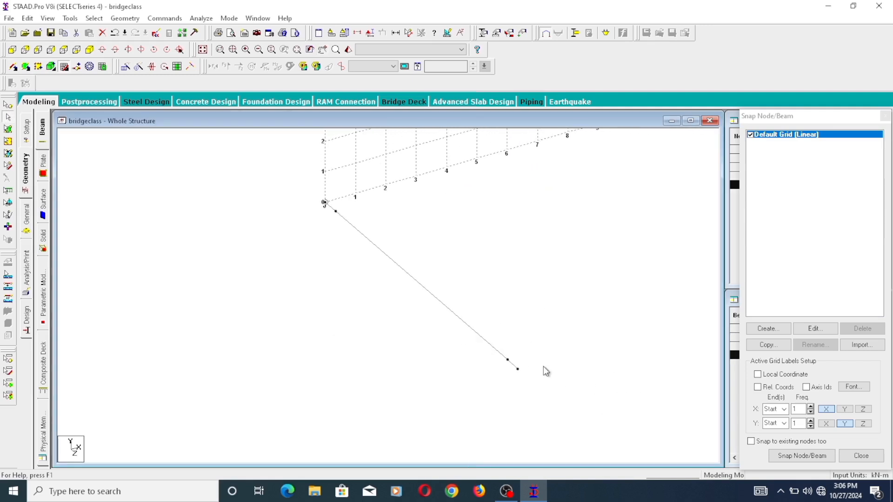
scroll(464, 373, "down", 2)
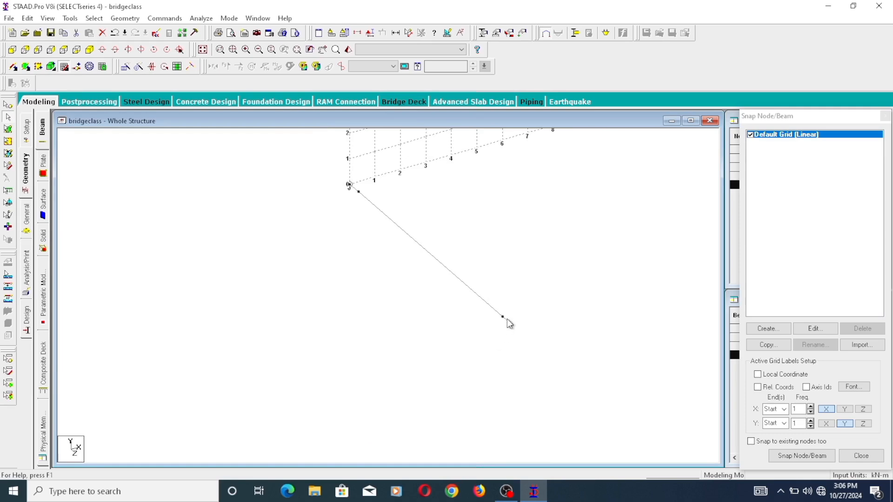
middle_click_drag(508, 323, 439, 365)
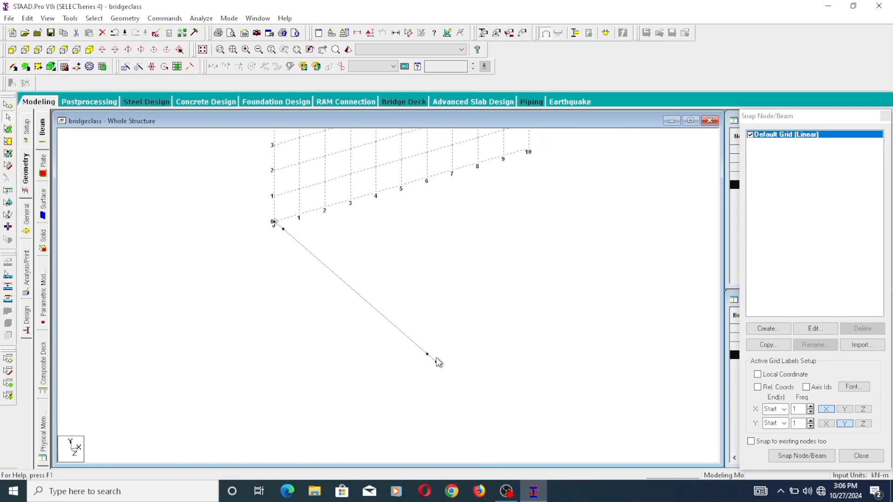
left_click(433, 359)
left_click(280, 226)
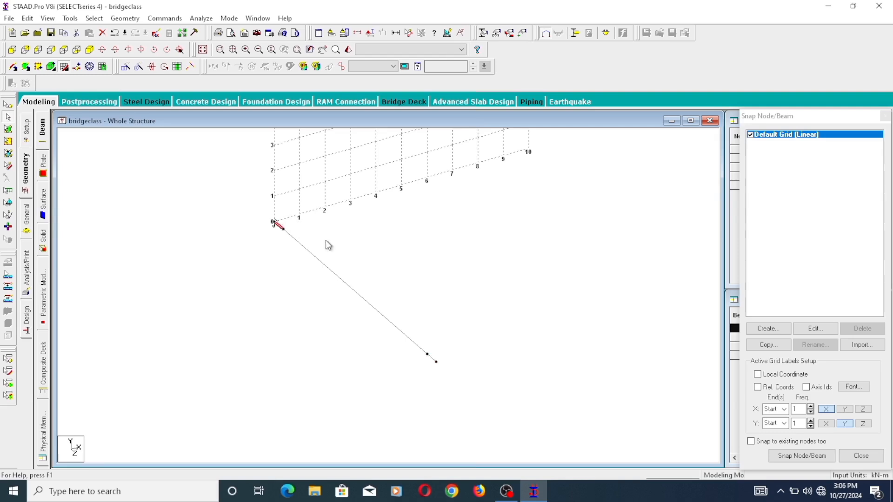
left_click(470, 328)
- Repeat all segments of the 11 m beam line once along global X at 20 m spacing with linked steps
left_click_drag(479, 393, 278, 214)
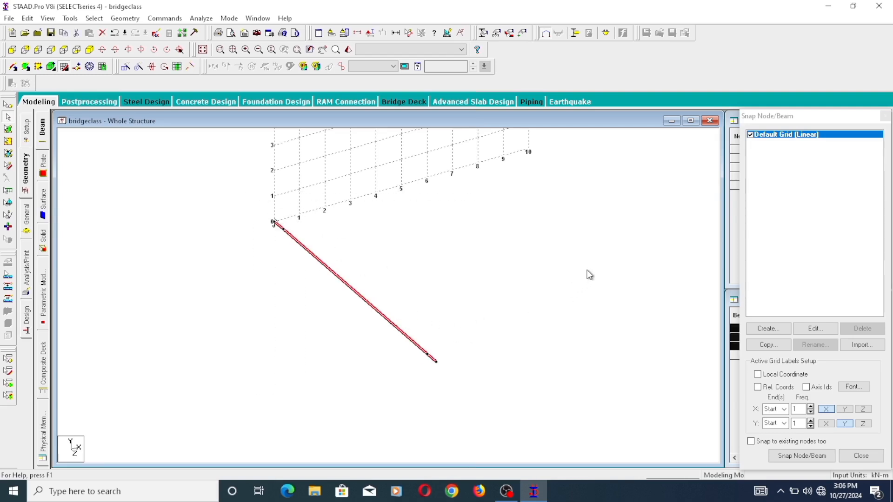
scroll(641, 194, "down", 1)
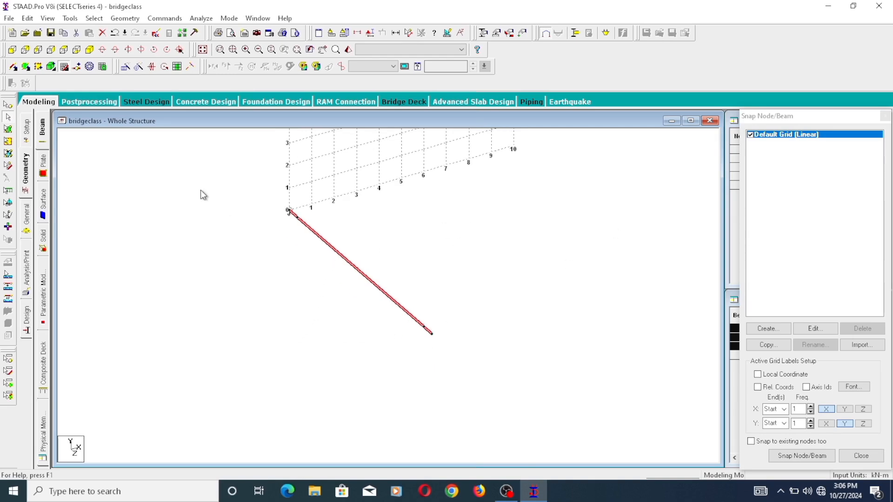
left_click(126, 68)
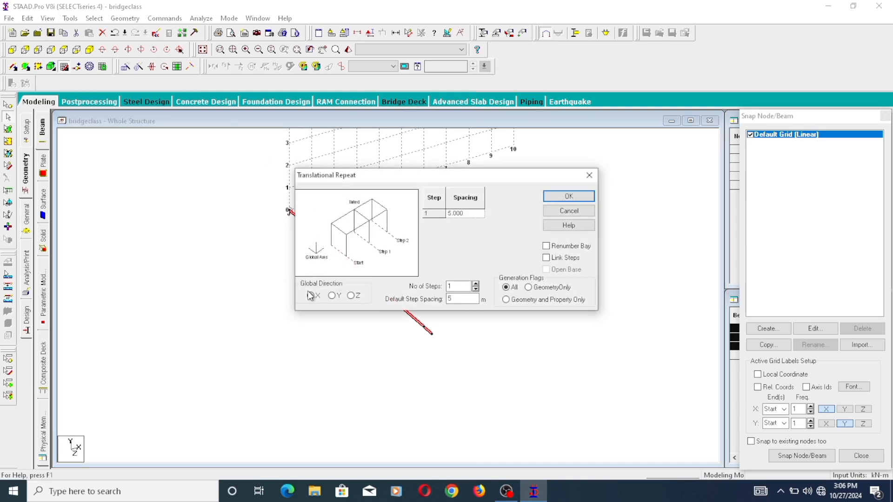
double_click(449, 299)
type("20")
left_click(477, 214)
left_click(546, 258)
left_click(585, 197)
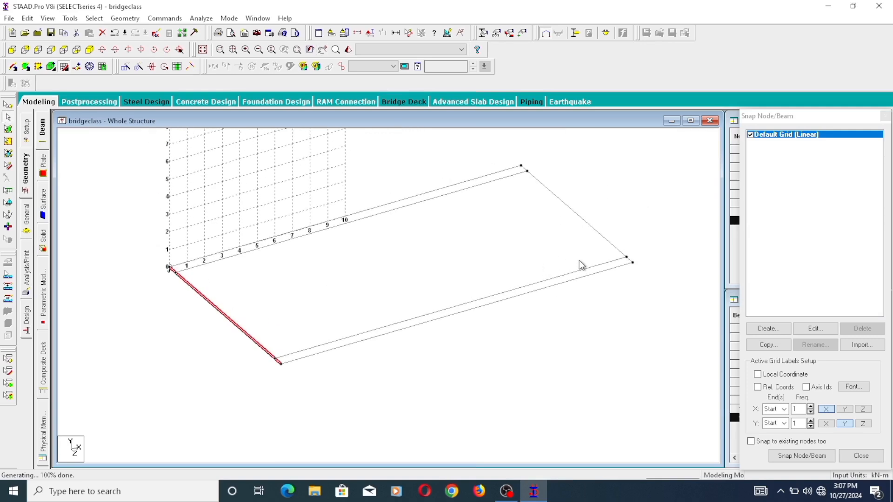
left_click(566, 320)
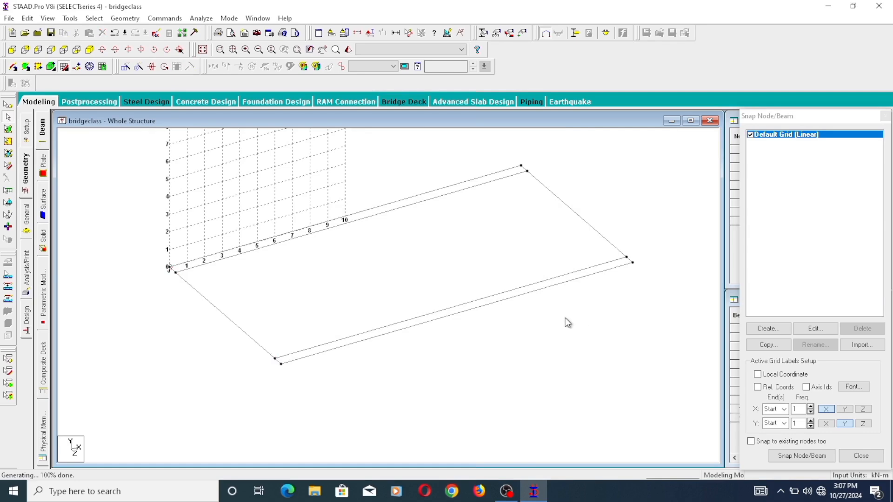
- Insert three equally spaced nodes, 2.45 m apart, into the 9.8 m middle segment of the cross beam at the origin end
scroll(521, 309, "up", 4)
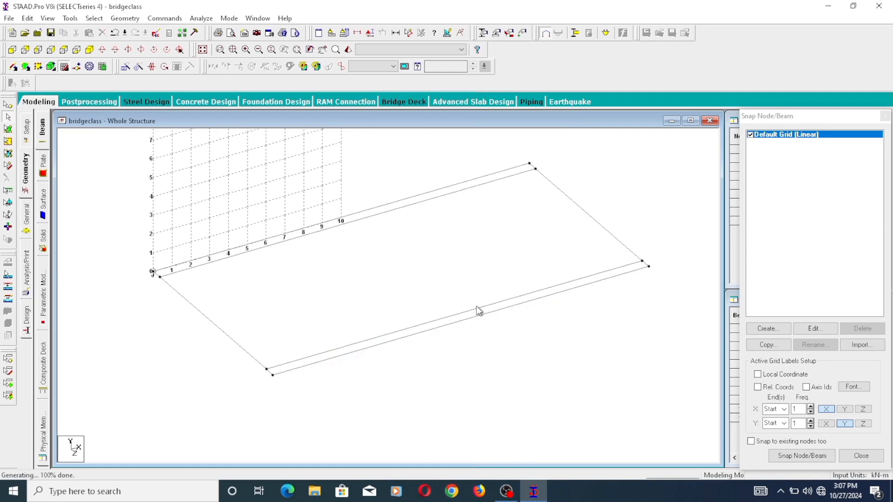
scroll(173, 306, "up", 2)
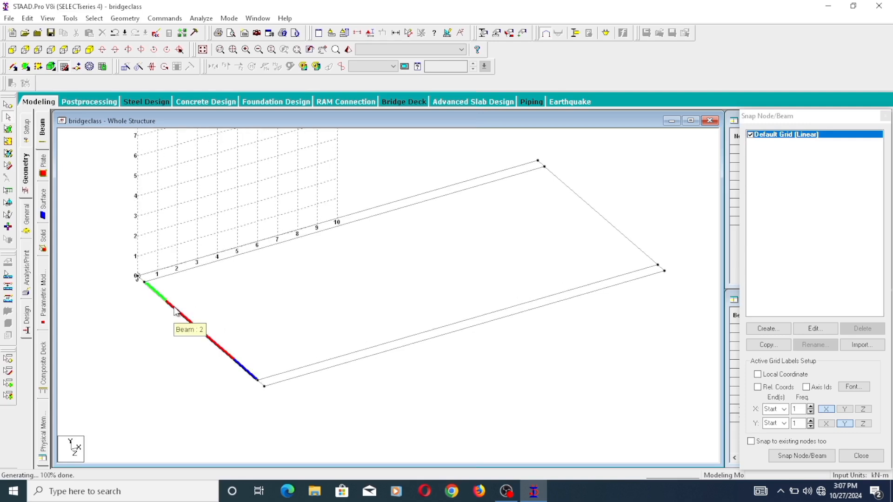
scroll(390, 299, "down", 1)
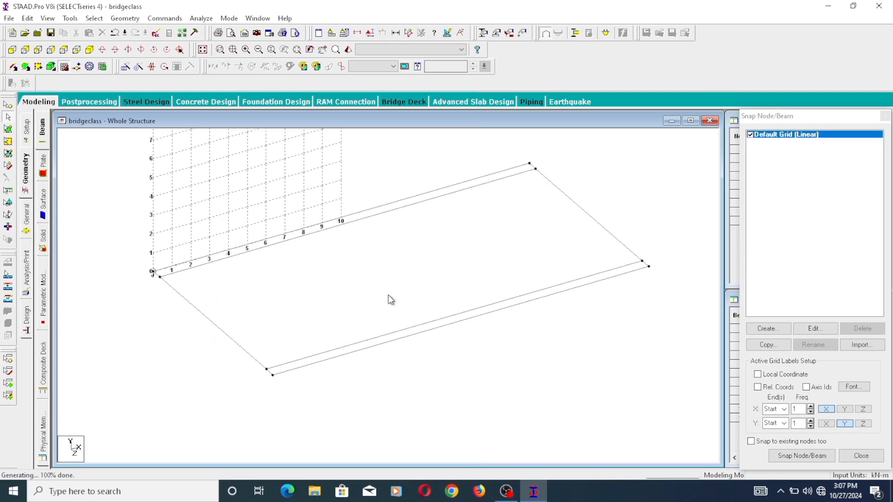
left_click(205, 320)
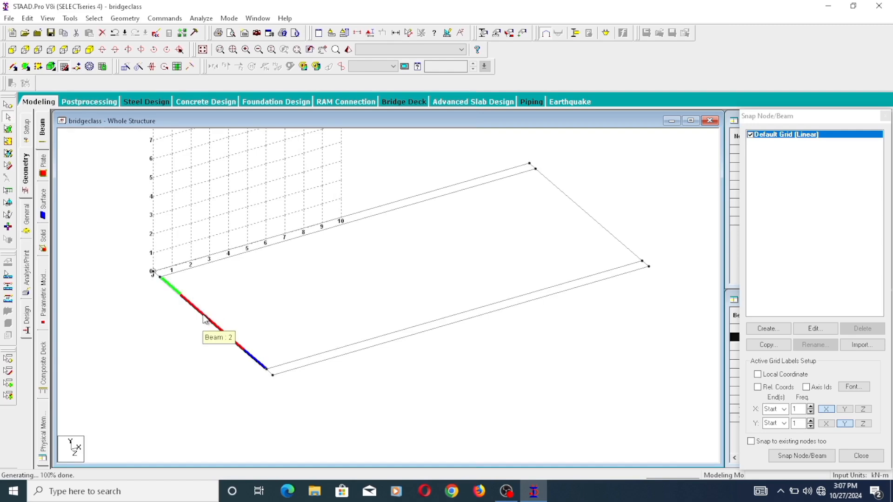
right_click(205, 320)
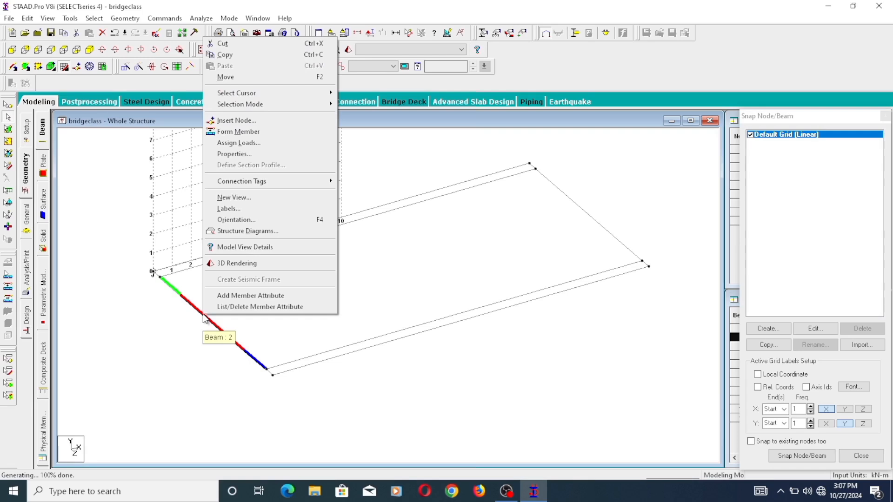
left_click(263, 122)
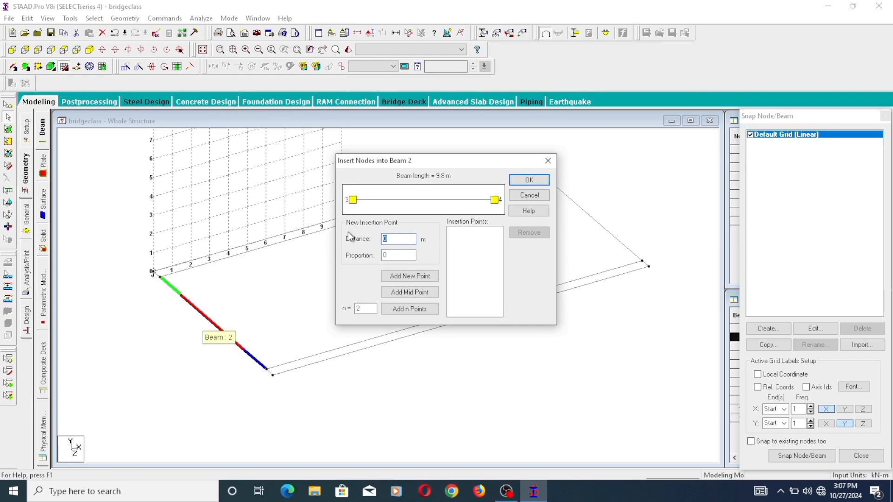
type("2.45")
left_click_drag(414, 166, 566, 197)
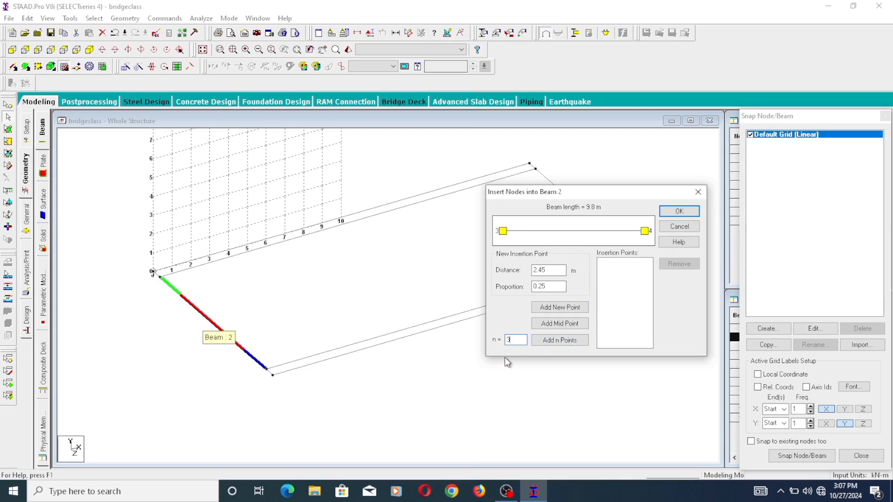
left_click(561, 340)
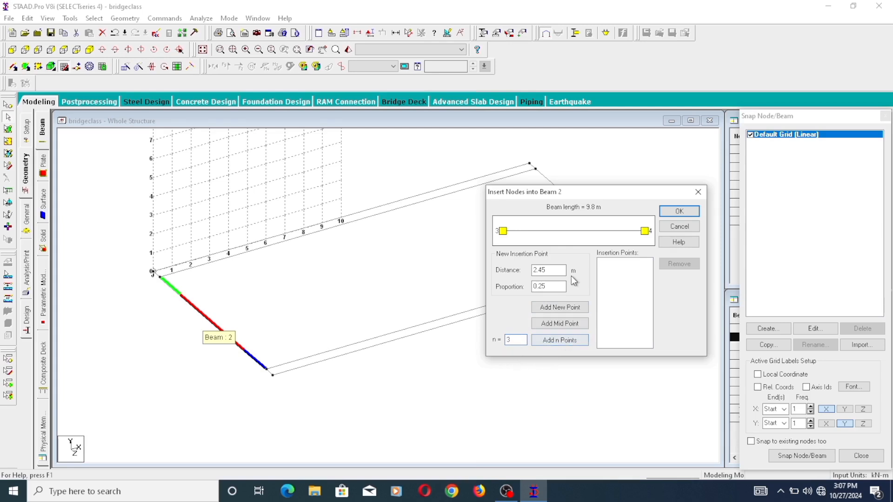
left_click(575, 336)
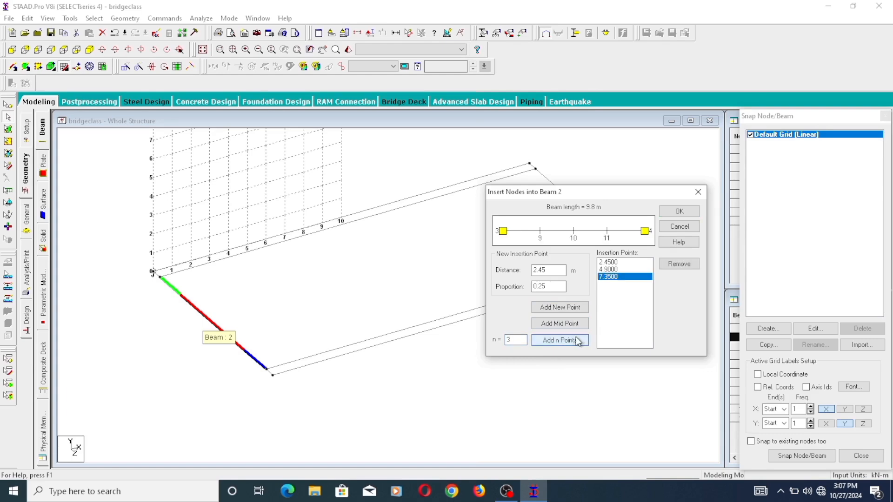
left_click(680, 212)
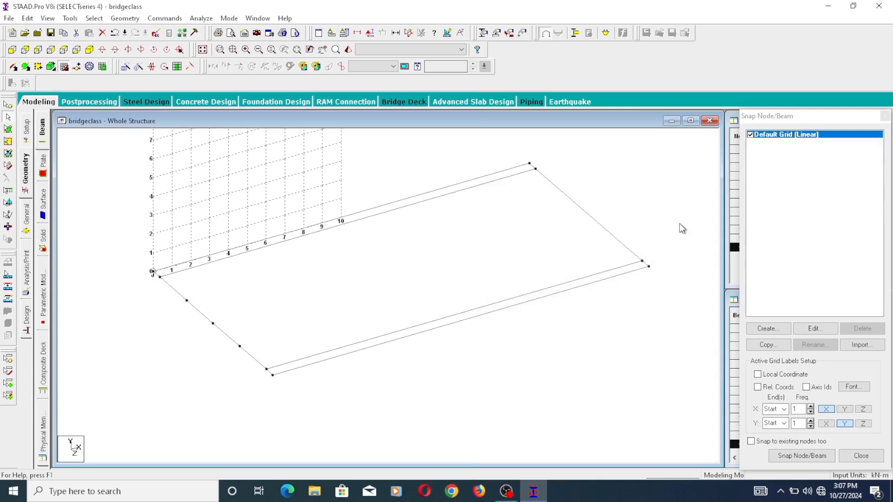
- Insert three equally spaced nodes, 2.45 m apart, into the 9.8 m middle segment of the far-end cross beam
left_click(603, 226)
right_click(602, 225)
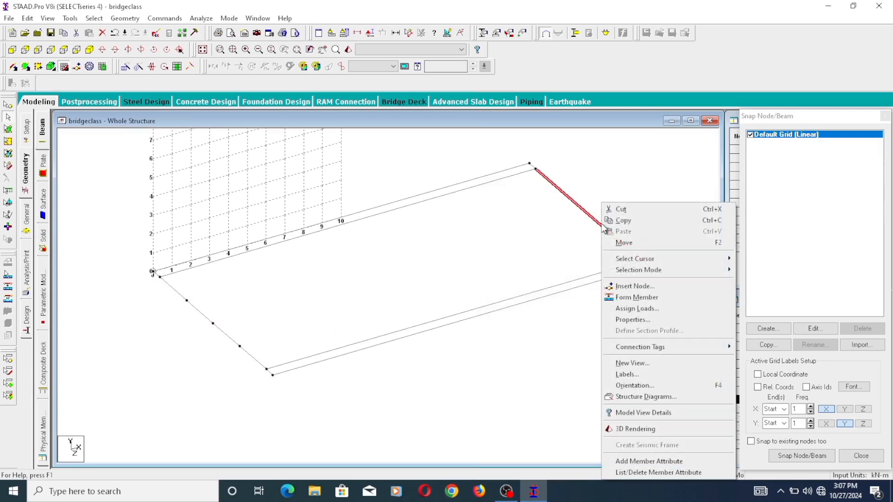
left_click(646, 288)
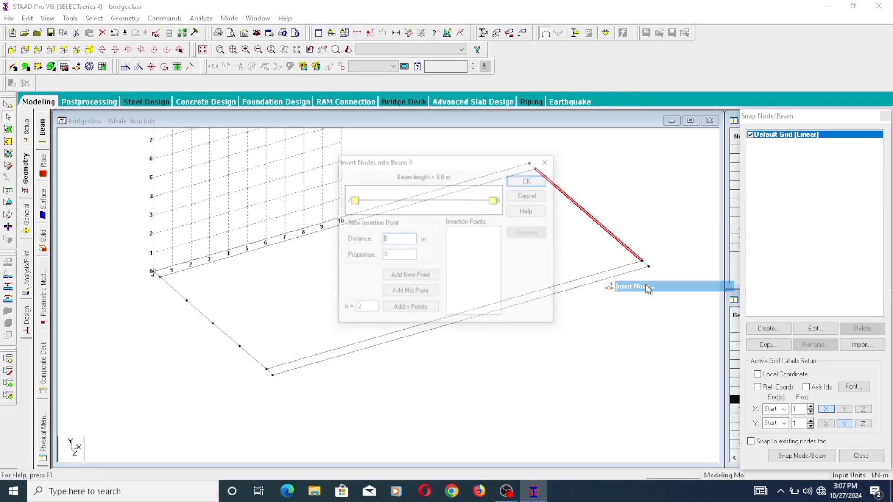
left_click(410, 309)
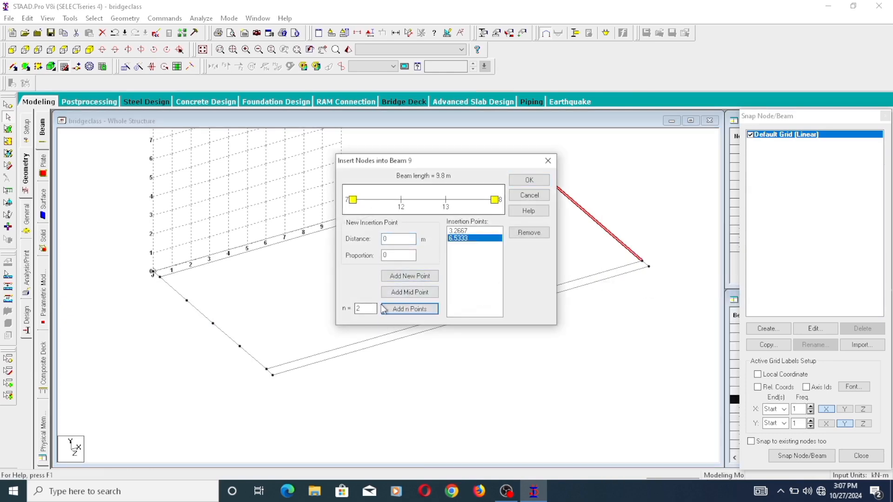
double_click(363, 309)
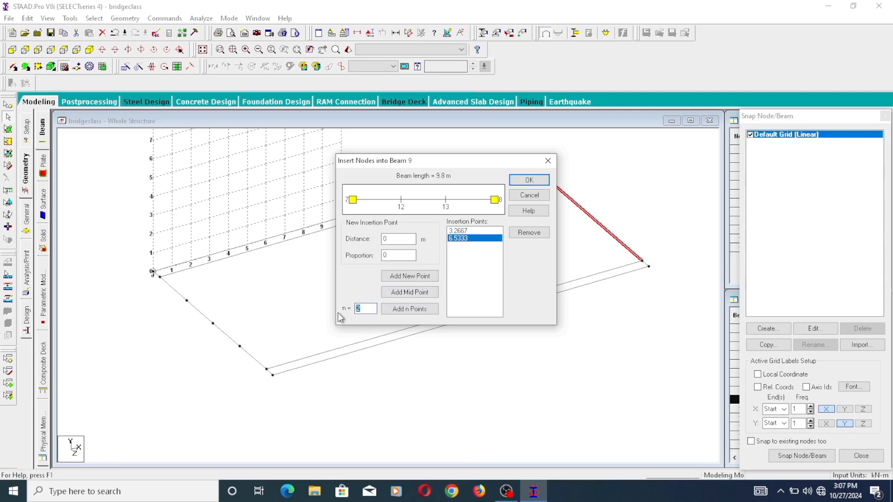
left_click(532, 234)
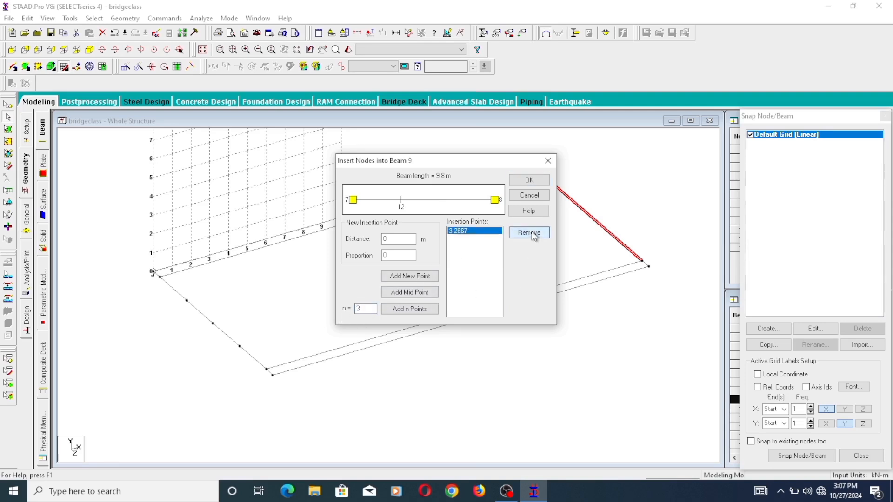
left_click(533, 234)
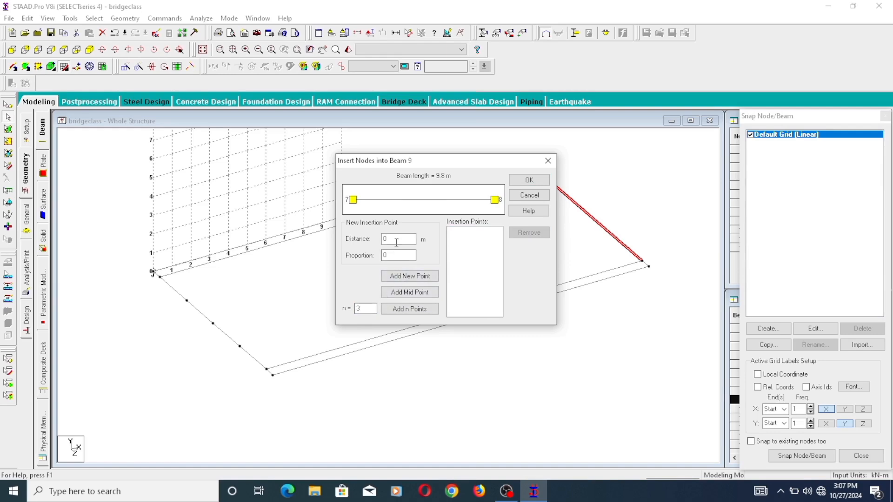
type("2.45")
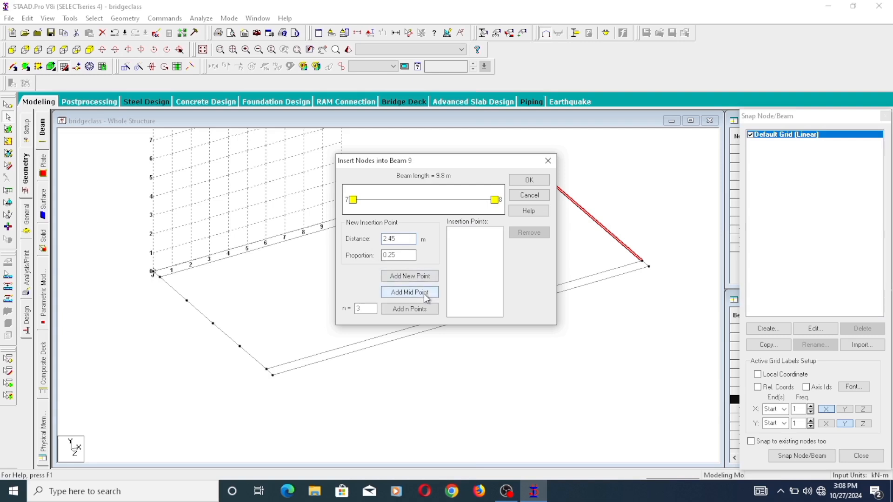
left_click(413, 313)
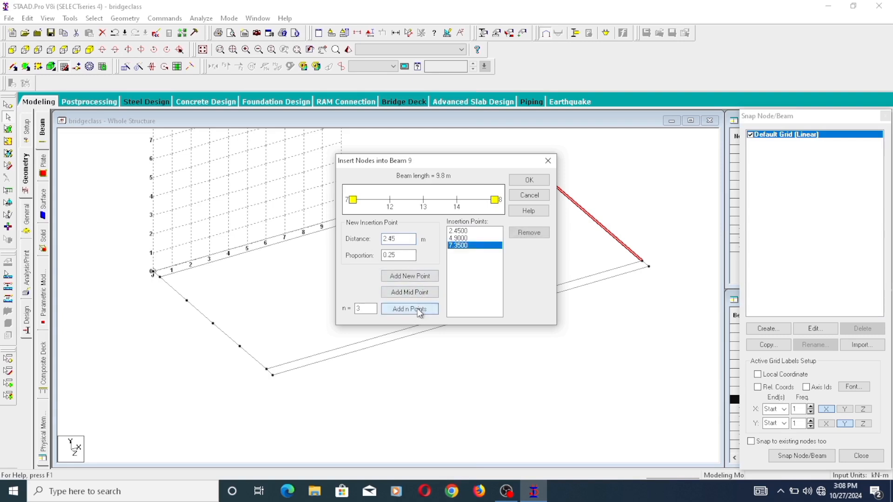
left_click(538, 181)
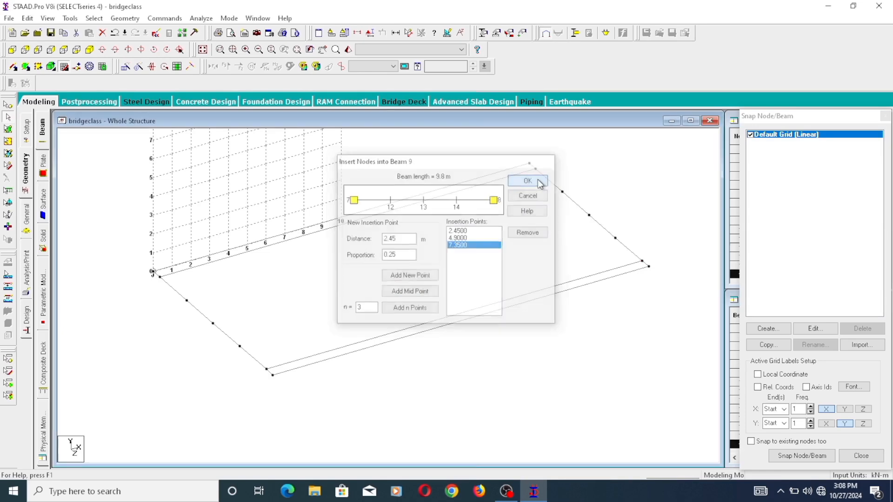
- Add three longitudinal beams connecting the matching intermediate nodes of the origin-end and far-end cross beams
scroll(340, 278, "up", 1)
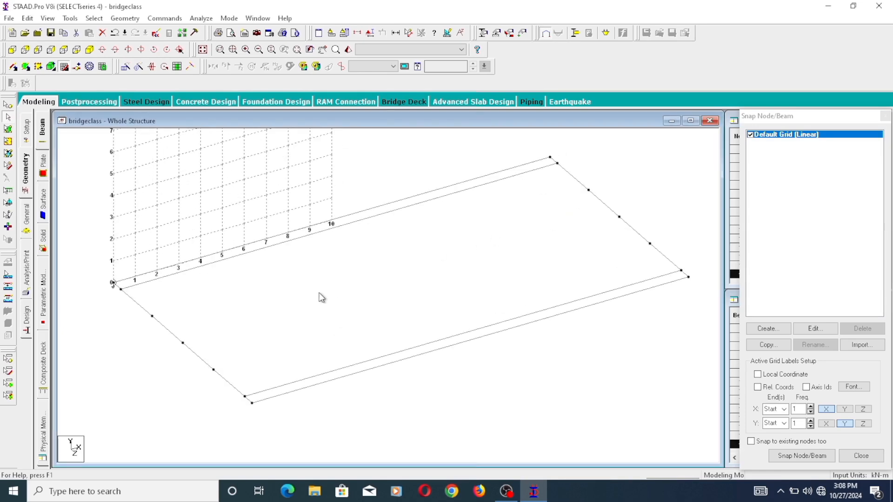
left_click(175, 335)
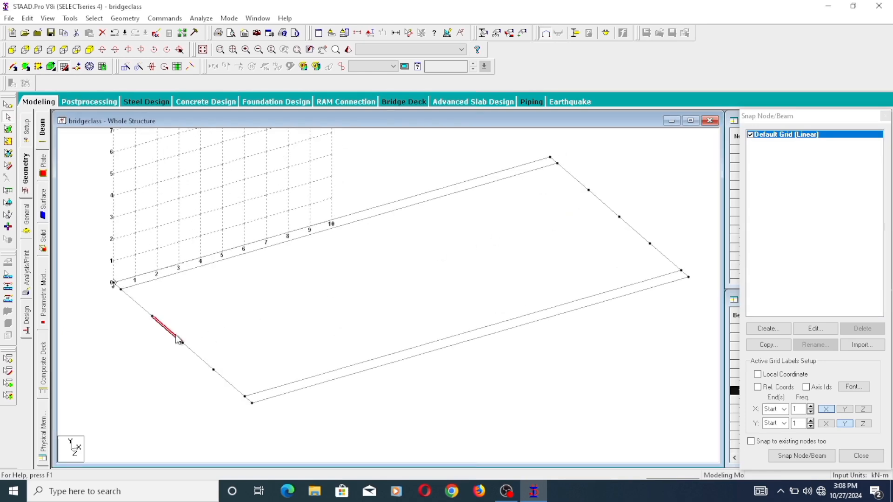
left_click(613, 212)
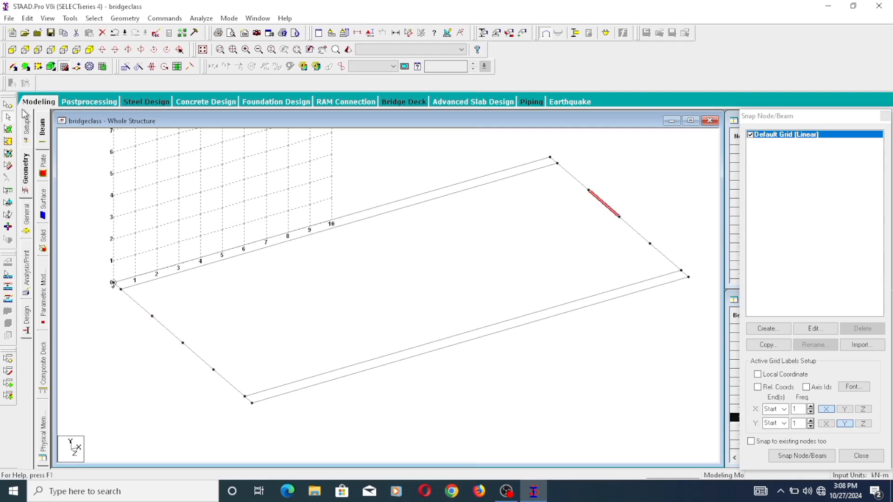
left_click(14, 68)
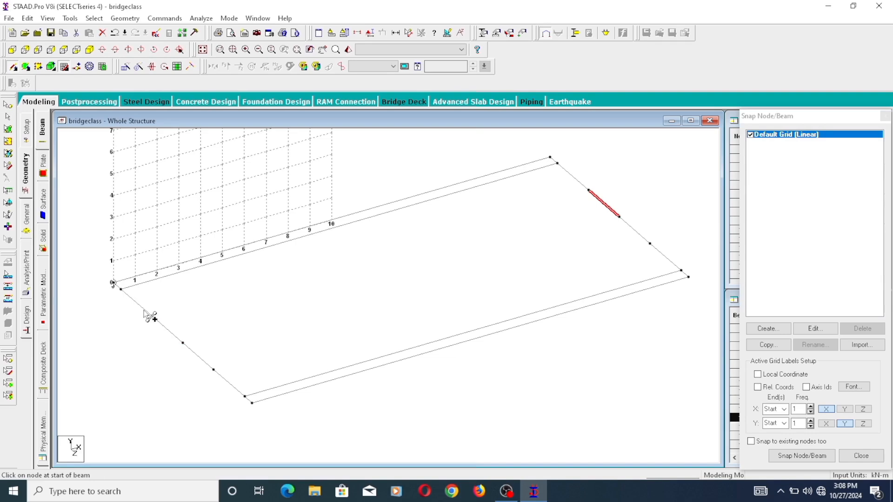
left_click_drag(535, 236, 589, 190)
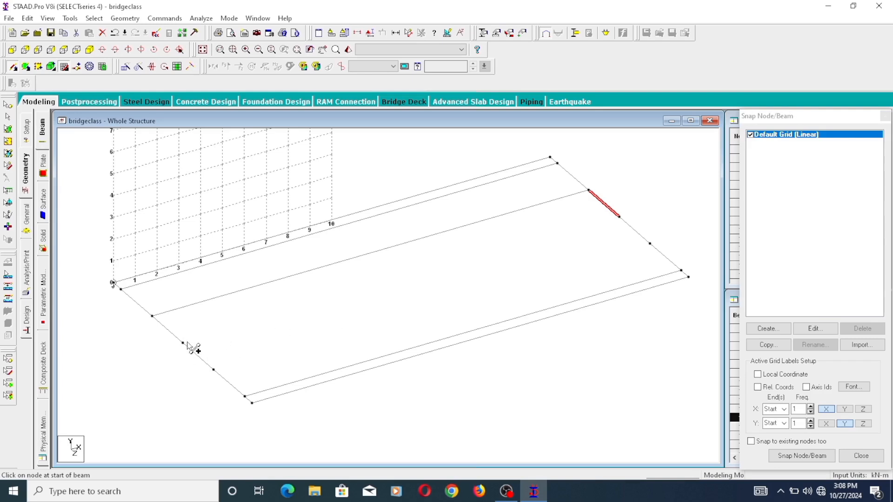
left_click_drag(184, 344, 619, 217)
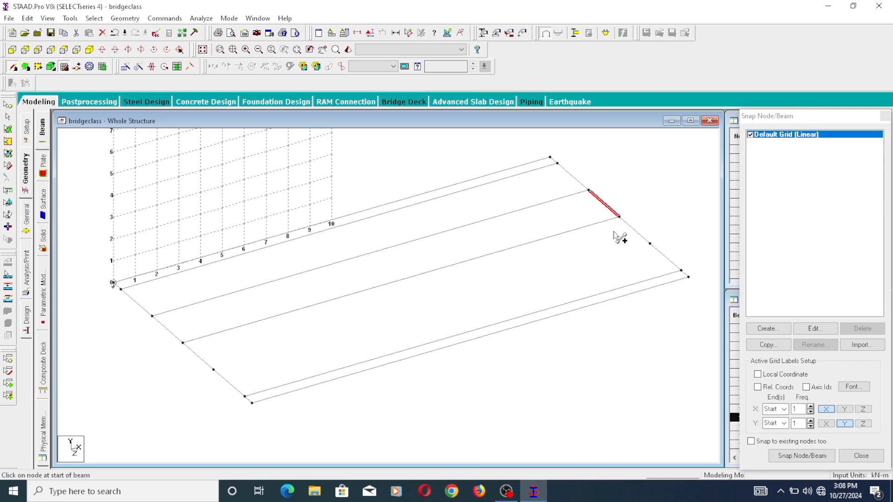
left_click_drag(217, 370, 651, 245)
scroll(668, 285, "down", 3)
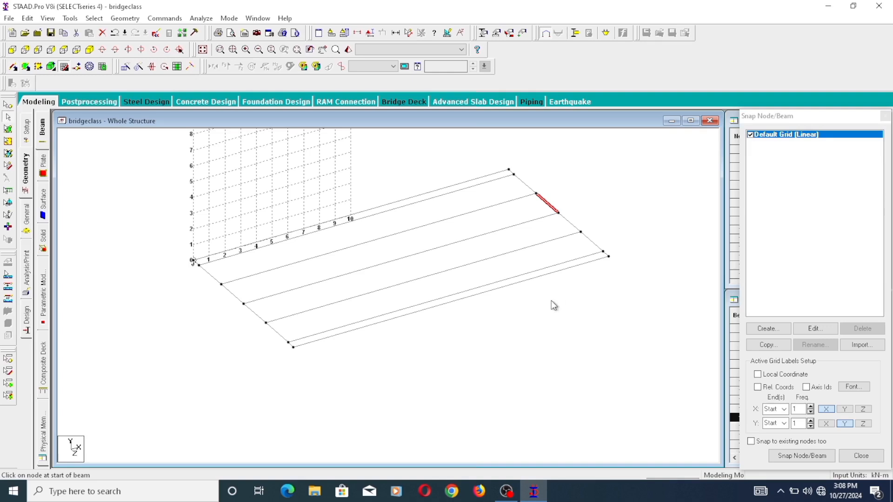
- Save the bridgeclass model with the completed set of longitudinal beams
scroll(180, 240, "up", 3)
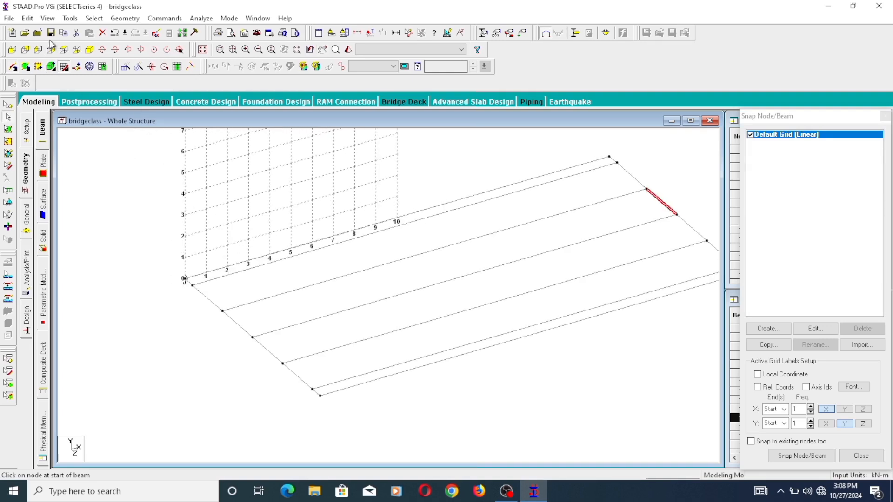
left_click(51, 32)
left_click(370, 259)
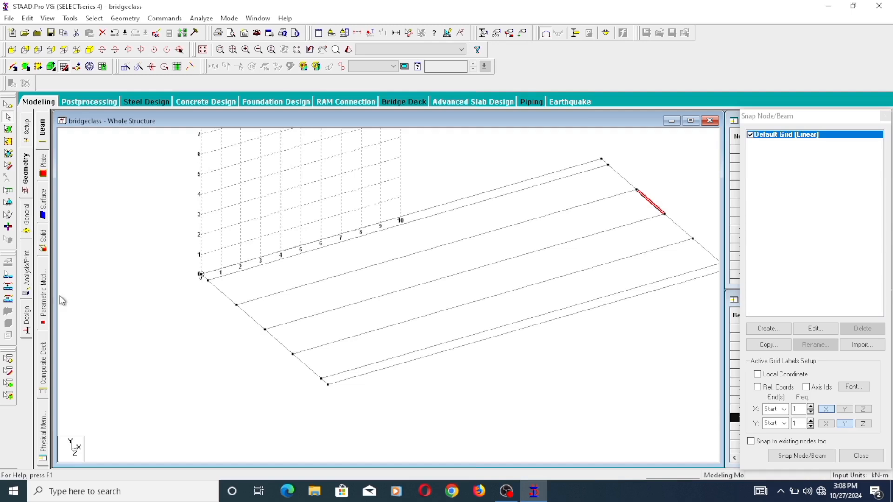
- Add a four-node plate over the narrow edge strip between the first two longitudinal beams at the origin side
left_click(25, 67)
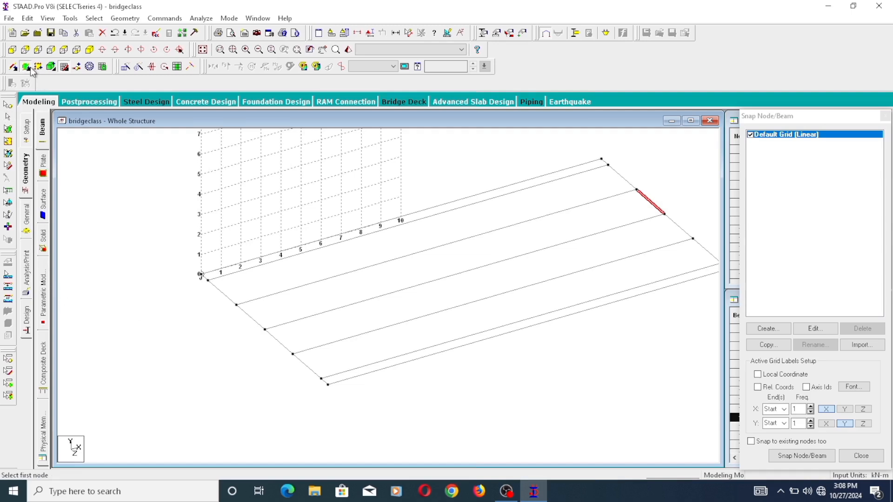
left_click(208, 279)
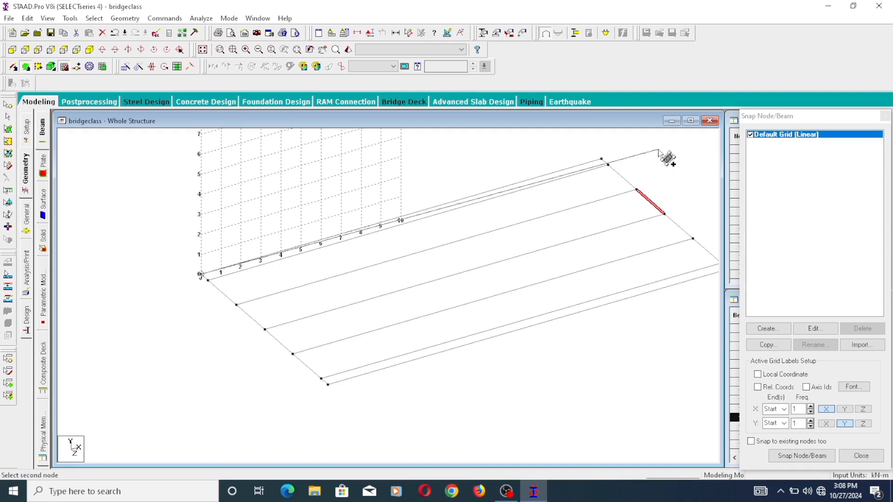
left_click(609, 165)
left_click(609, 165)
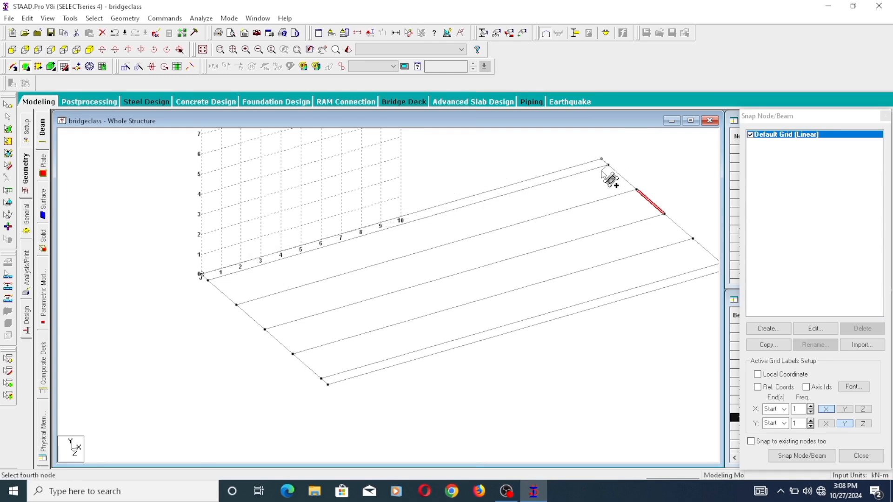
left_click(210, 281)
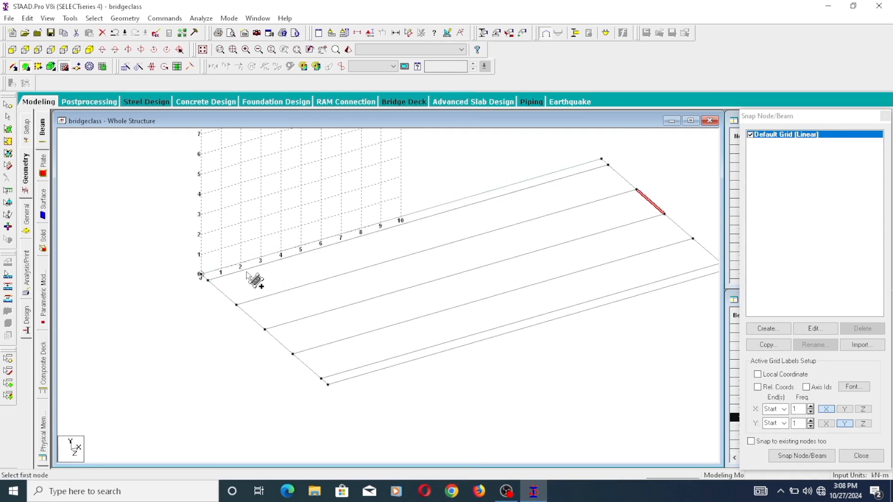
- Add four-node plates over the first two 2.45 m wide strips next to the origin-side edge strip
left_click(208, 280)
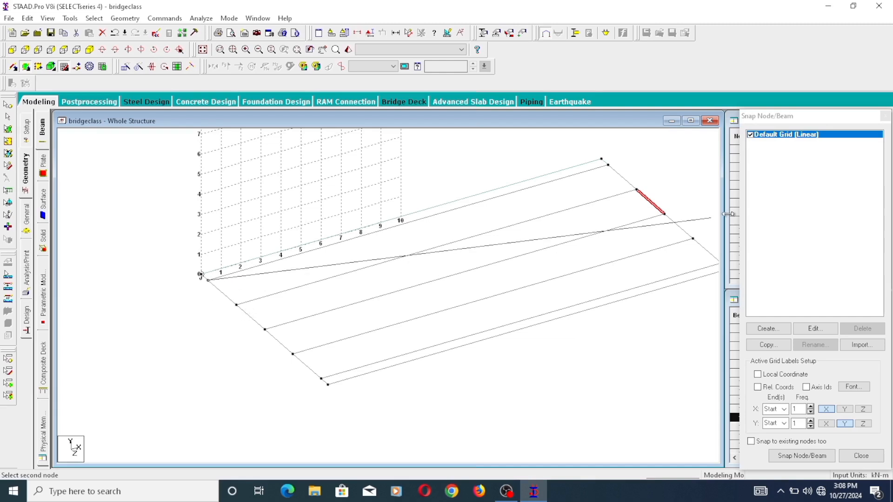
left_click(608, 164)
left_click(636, 190)
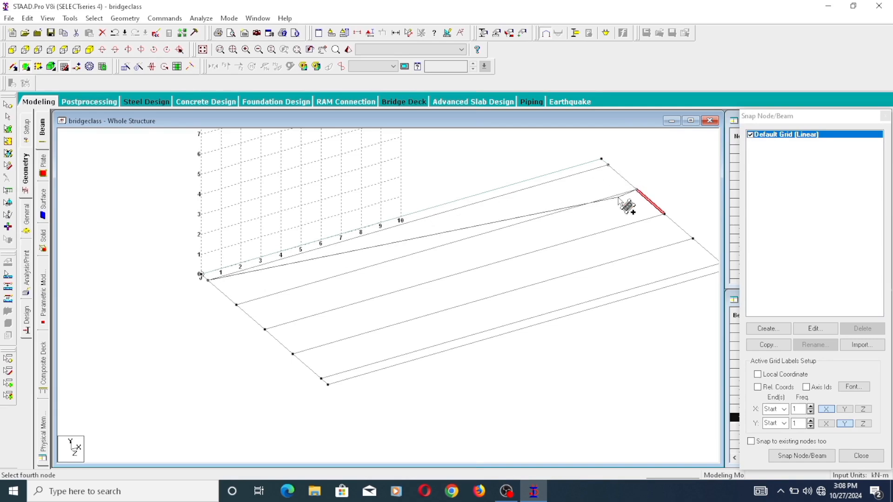
left_click(235, 305)
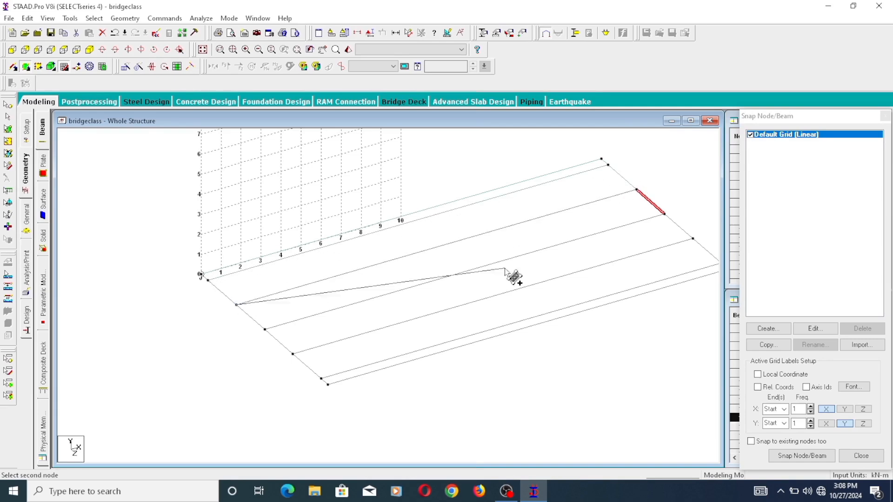
left_click(636, 189)
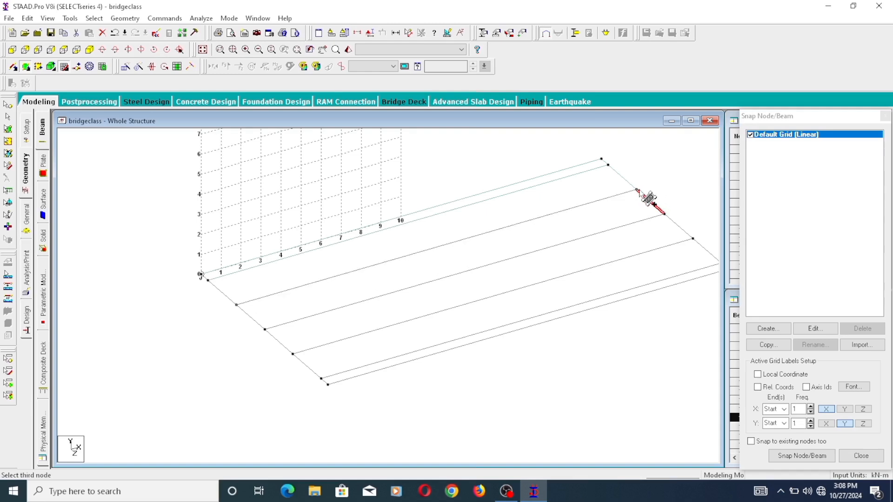
left_click(665, 214)
left_click(287, 346)
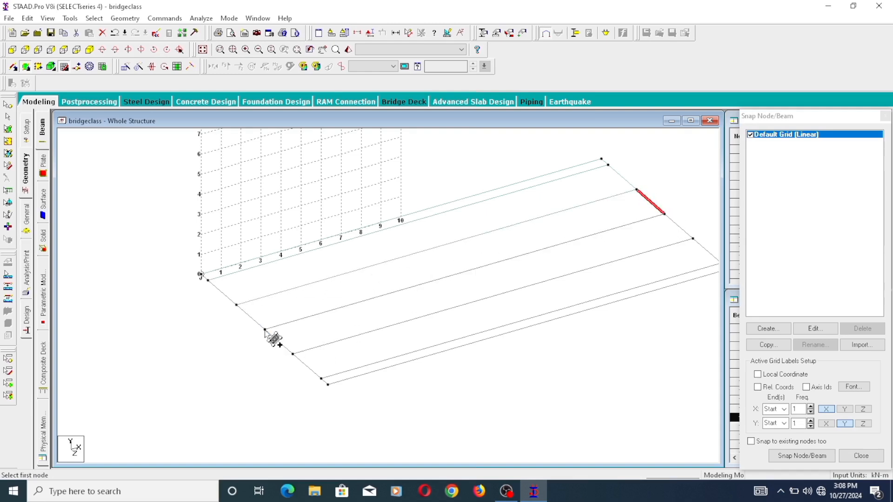
- Add four-node plates over the remaining two 2.45 m wide strips, up to the outer pair of longitudinal beams
left_click(665, 215)
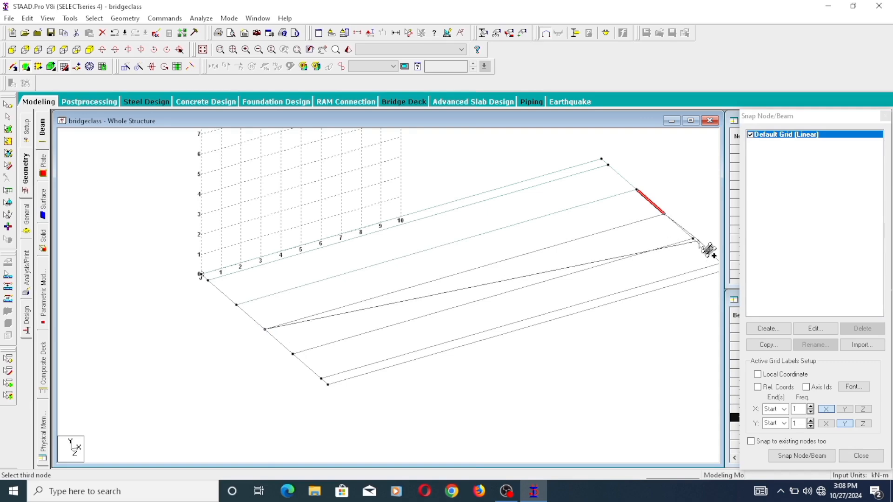
left_click(693, 239)
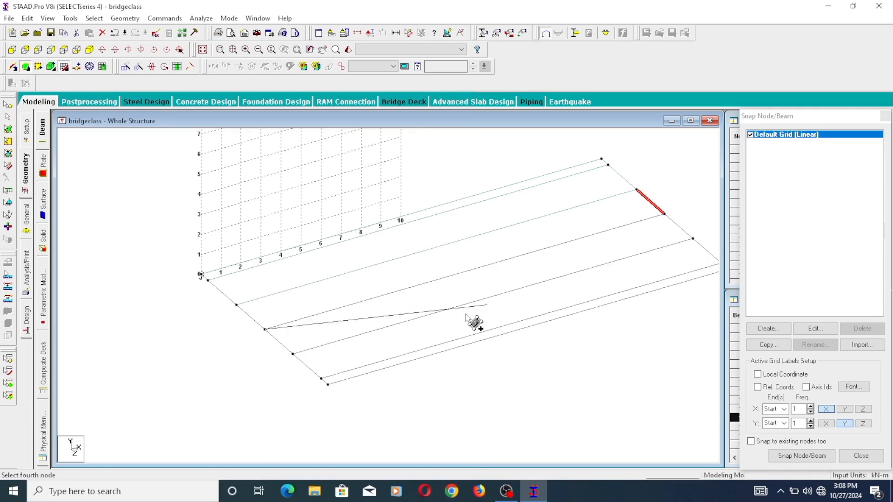
left_click(292, 354)
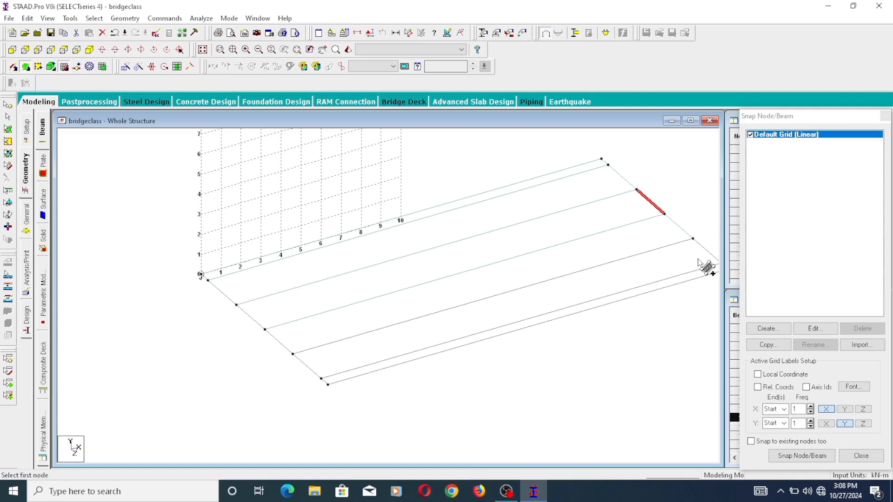
left_click(292, 354)
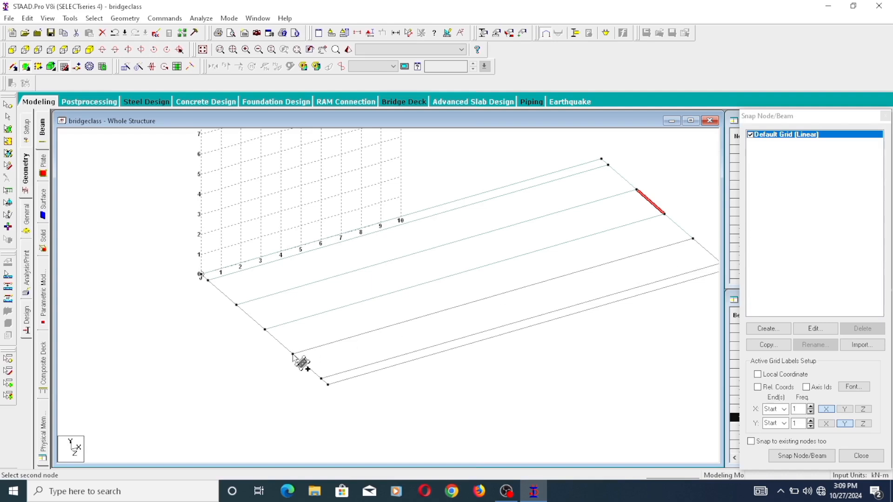
left_click(693, 239)
scroll(531, 259, "down", 2)
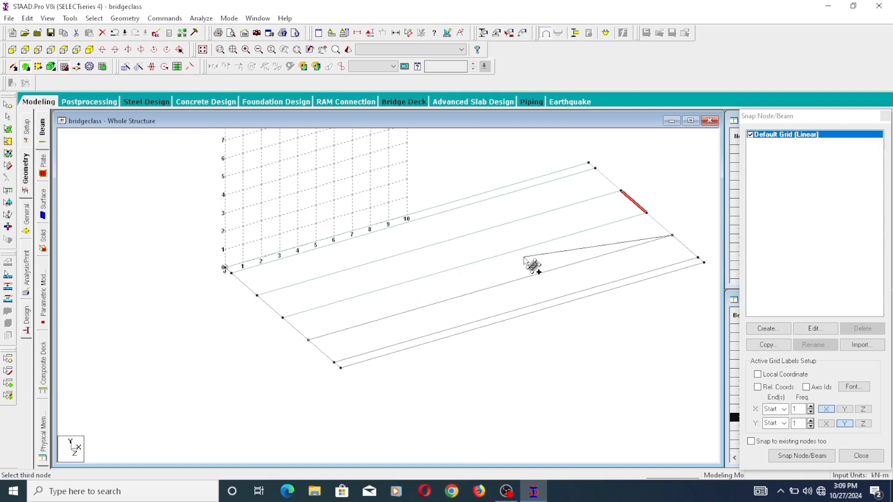
left_click(699, 258)
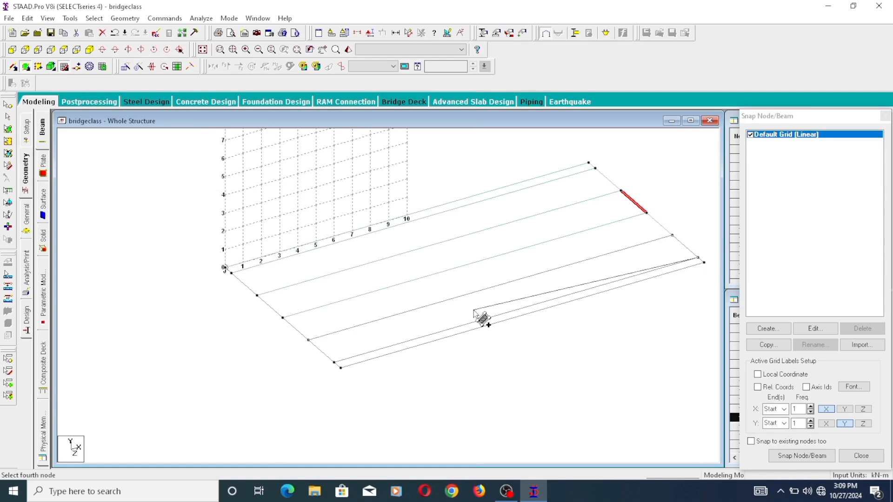
left_click(334, 363)
- Add a four-node plate over the narrow edge strip between the last two longitudinal beams opposite the origin
left_click(334, 363)
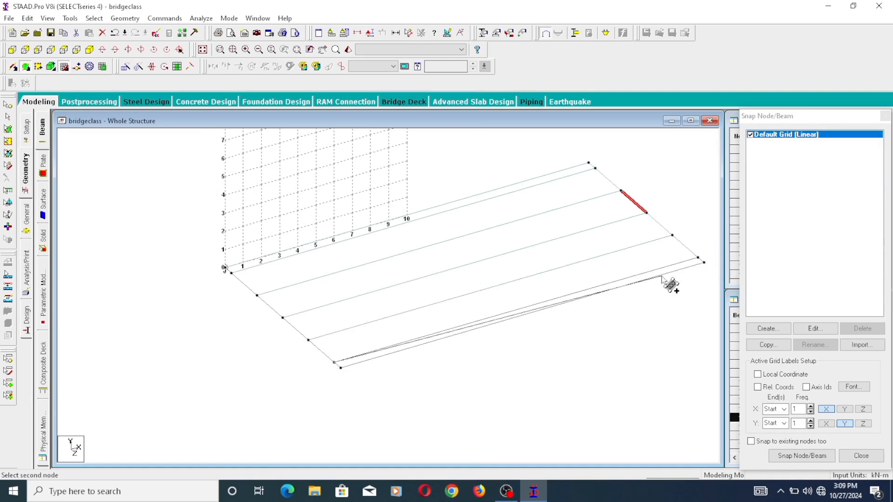
left_click(703, 262)
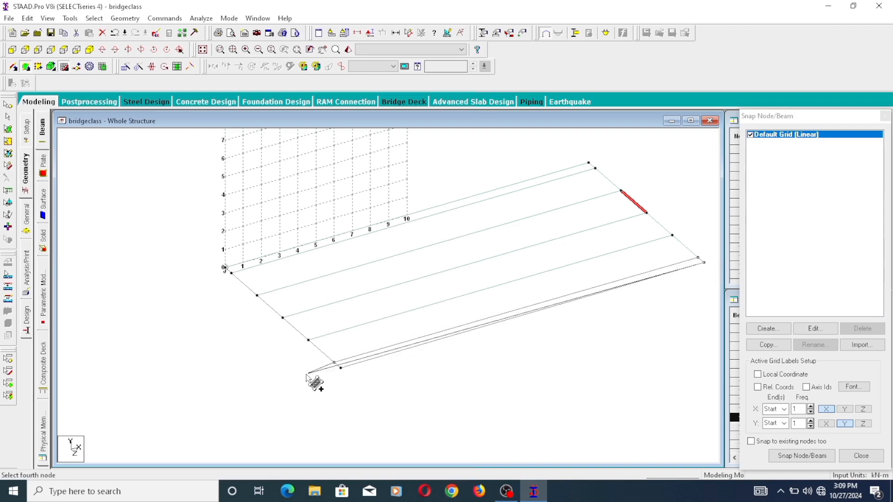
left_click(341, 368)
left_click(340, 368)
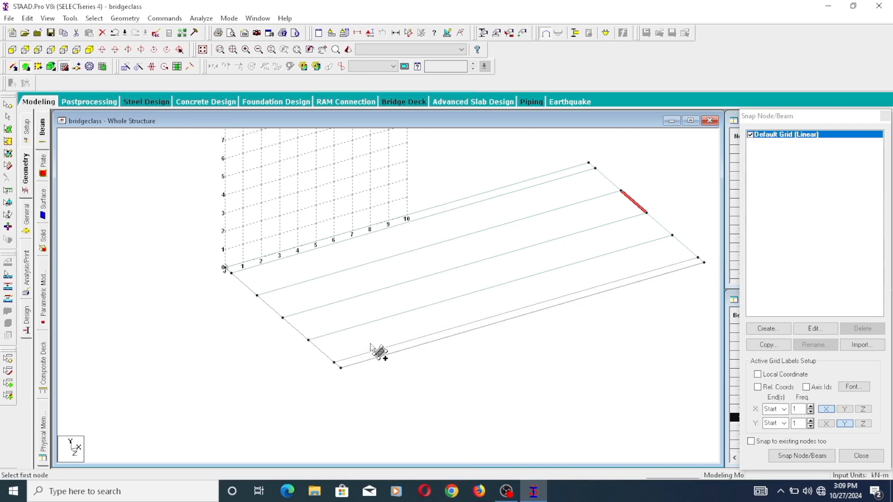
- Clear the beam selection and hide the Default Grid (Linear) from the model view
scroll(379, 355, "down", 2)
scroll(465, 253, "up", 5)
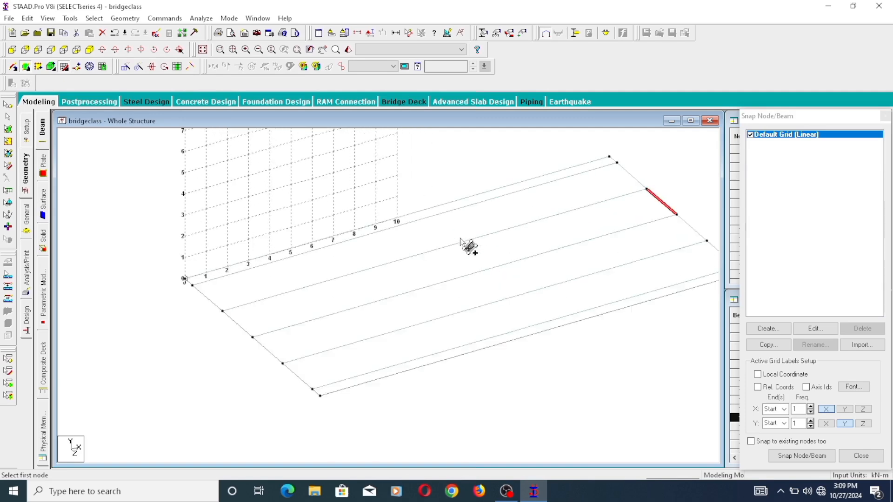
scroll(429, 267, "down", 1)
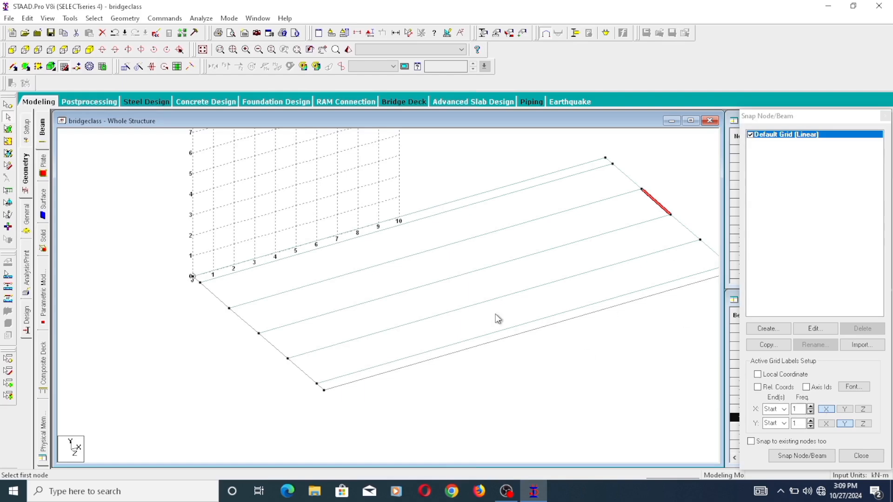
middle_click_drag(285, 189, 275, 213)
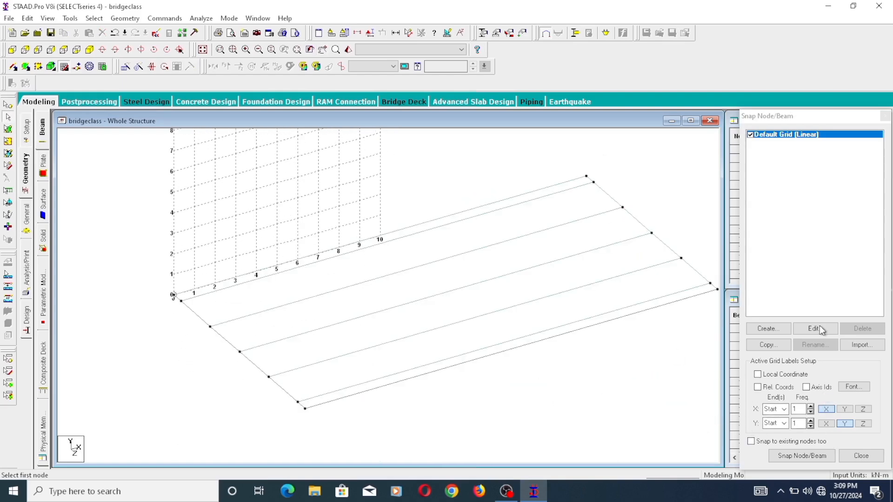
left_click(750, 135)
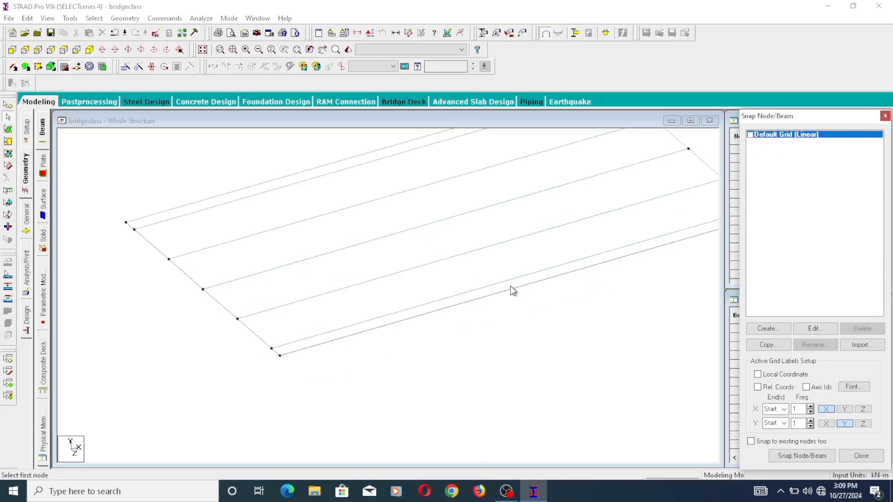
scroll(518, 244, "down", 1)
middle_click_drag(524, 216, 488, 291)
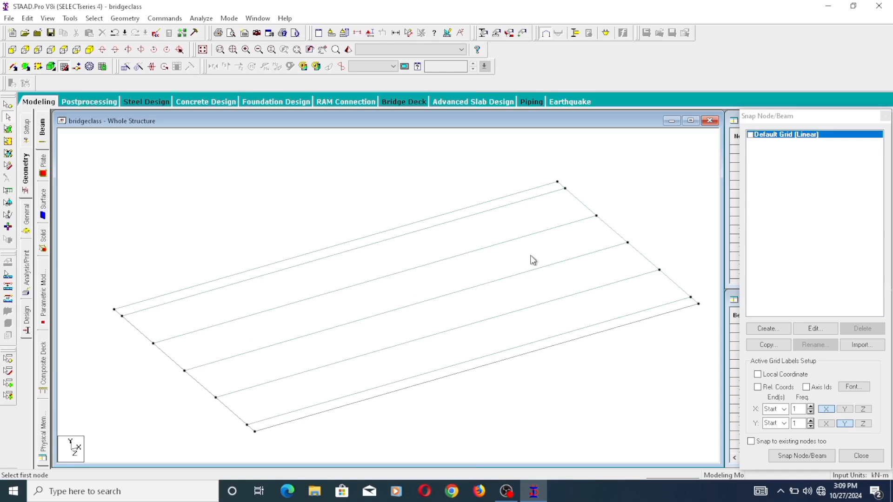
- Check the length and node coordinates of the edge beam that starts at the origin
scroll(507, 267, "down", 1)
scroll(509, 268, "down", 1)
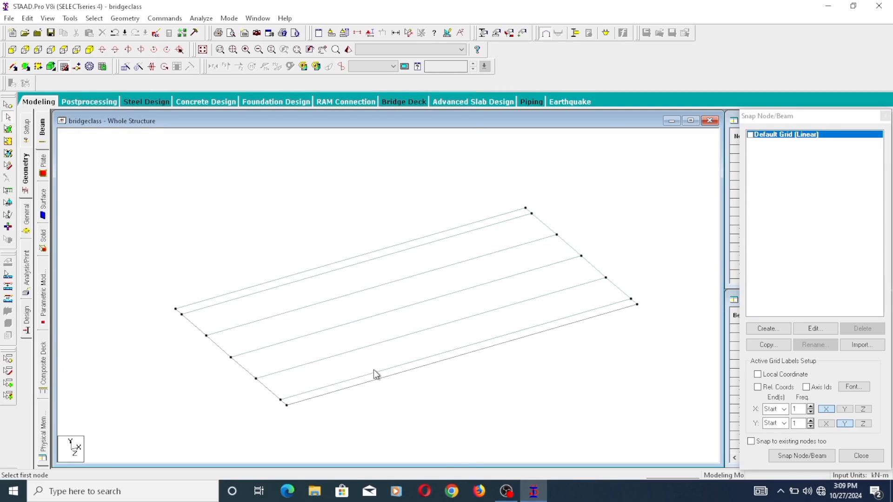
double_click(307, 276)
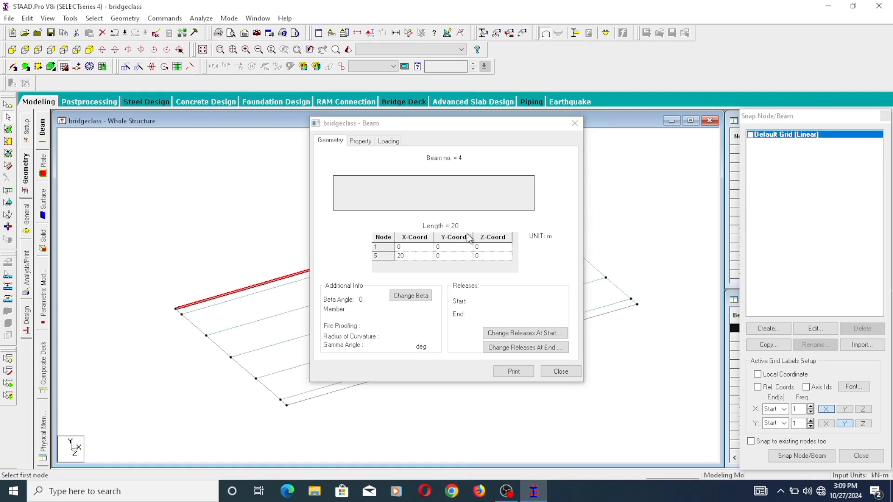
left_click(454, 227)
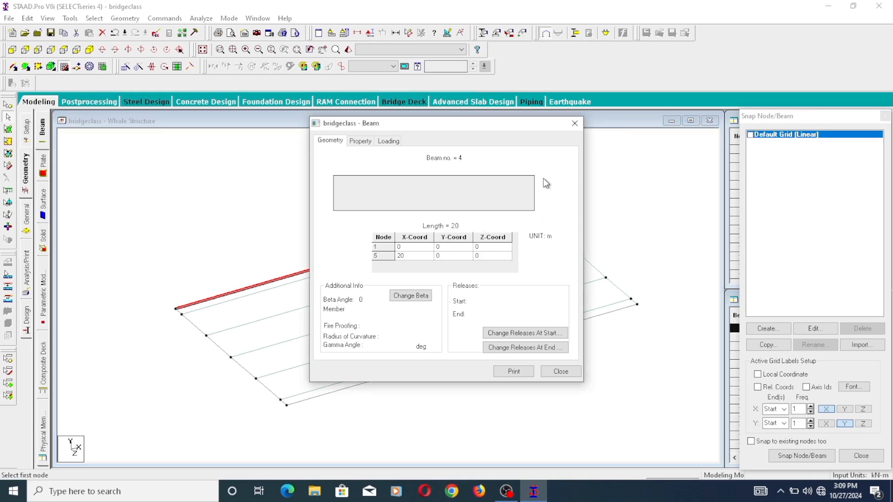
left_click(575, 123)
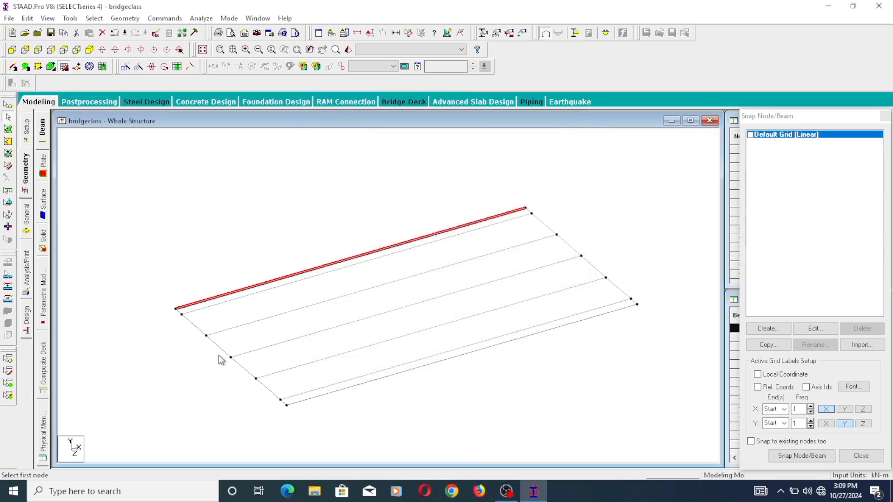
- Check the length and node coordinates of the short transverse beam segment that starts at the origin
scroll(175, 322, "up", 1)
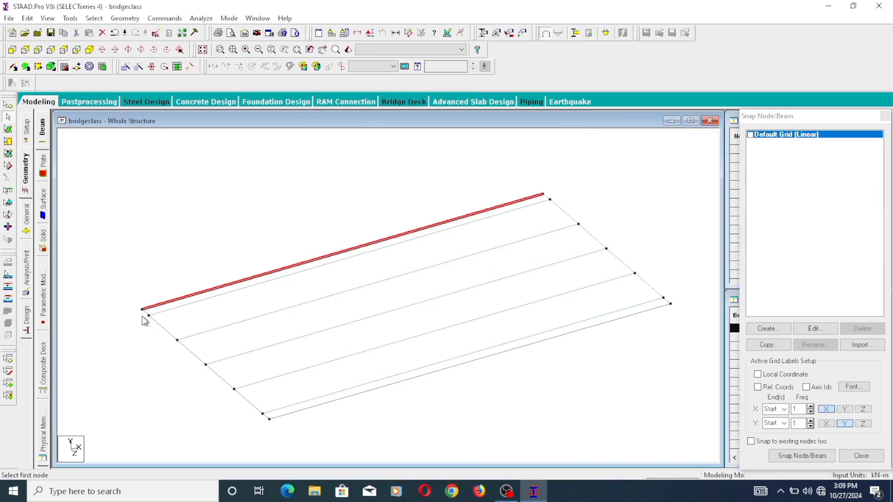
left_click(147, 321)
double_click(147, 319)
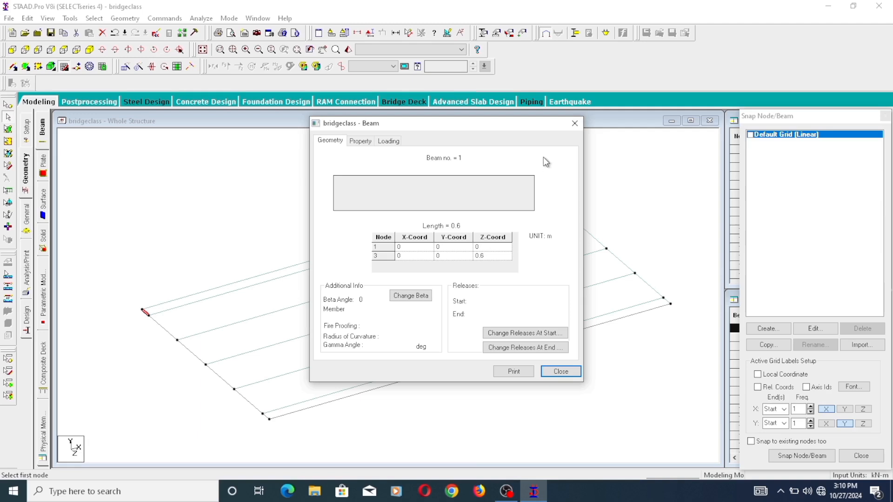
left_click(571, 133)
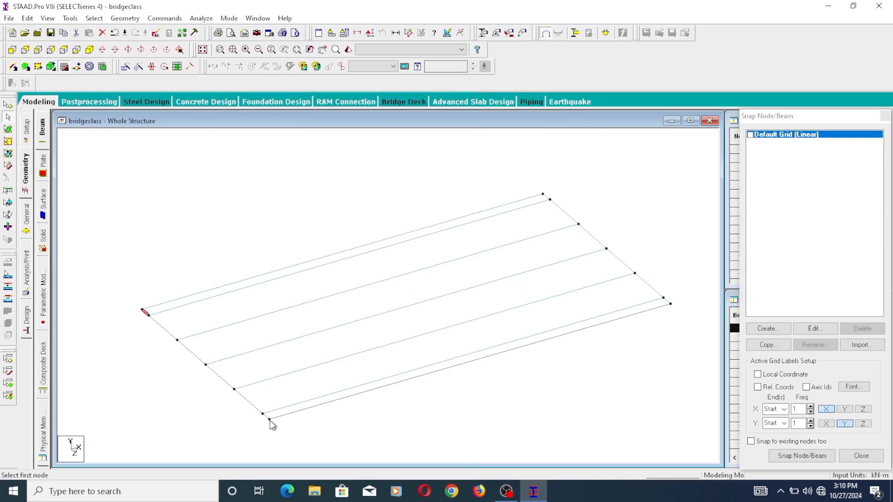
- Check the length and node coordinates of the transverse beam segment across the fourth wide strip at X = 0, and clear the selection
double_click(247, 403)
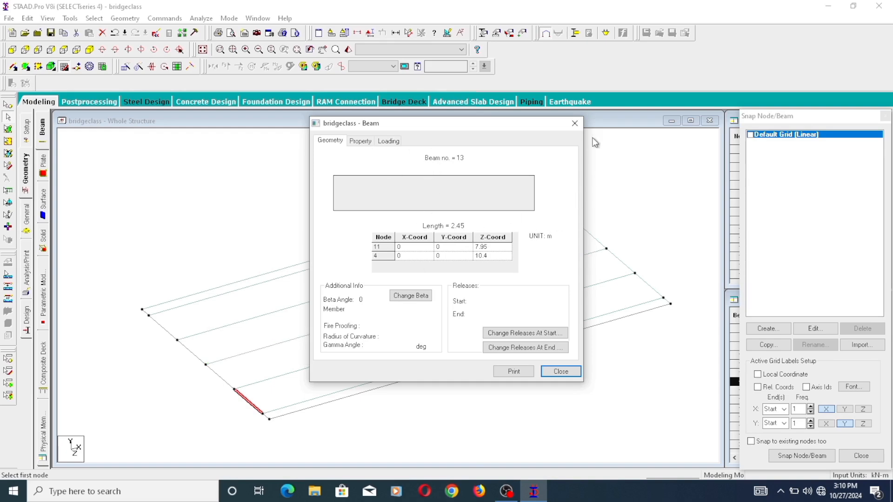
left_click(575, 124)
left_click(566, 405)
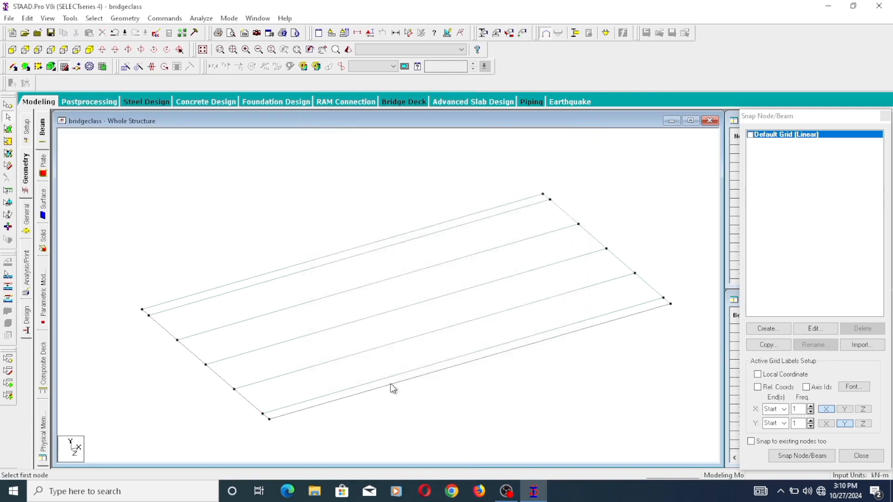
- Check the node coordinates, edge lengths and area of the plate in the second wide strip from the origin
left_click(8, 129)
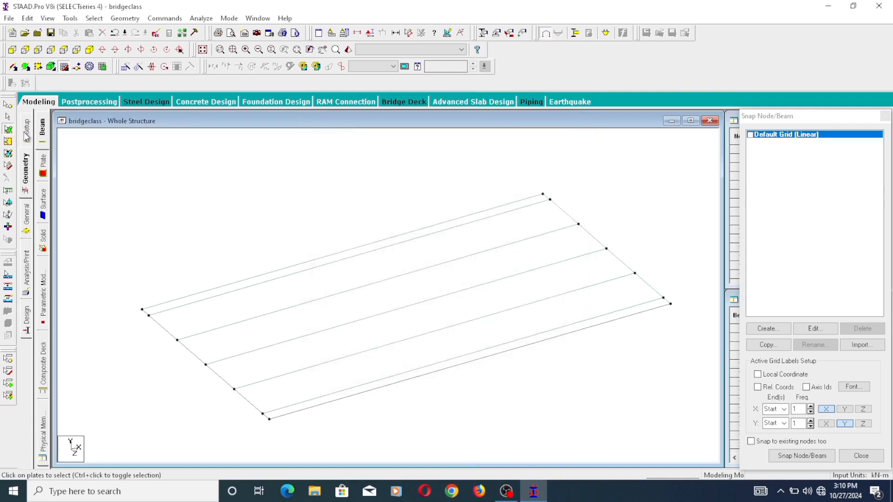
double_click(307, 324)
left_click(624, 243, "ctrl")
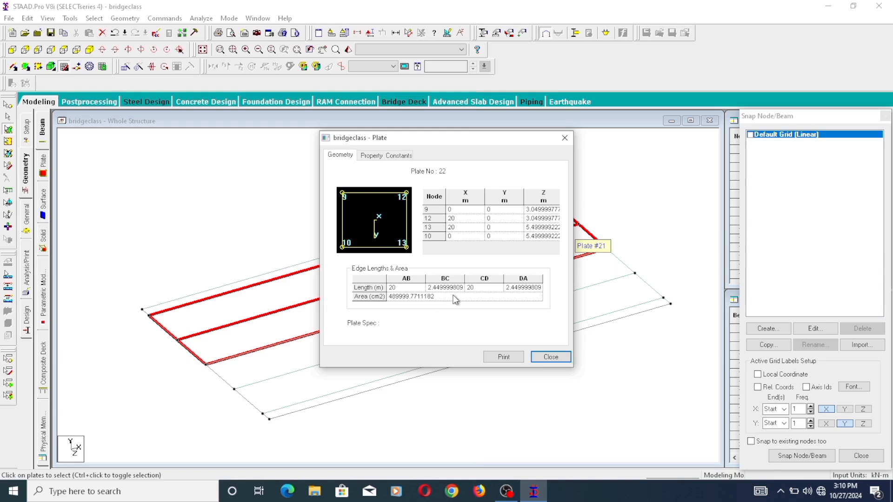
left_click(550, 357)
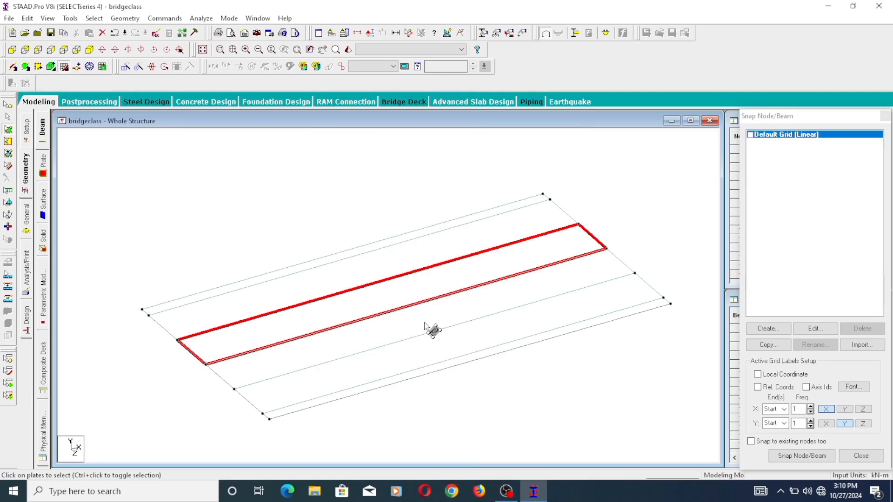
double_click(406, 296)
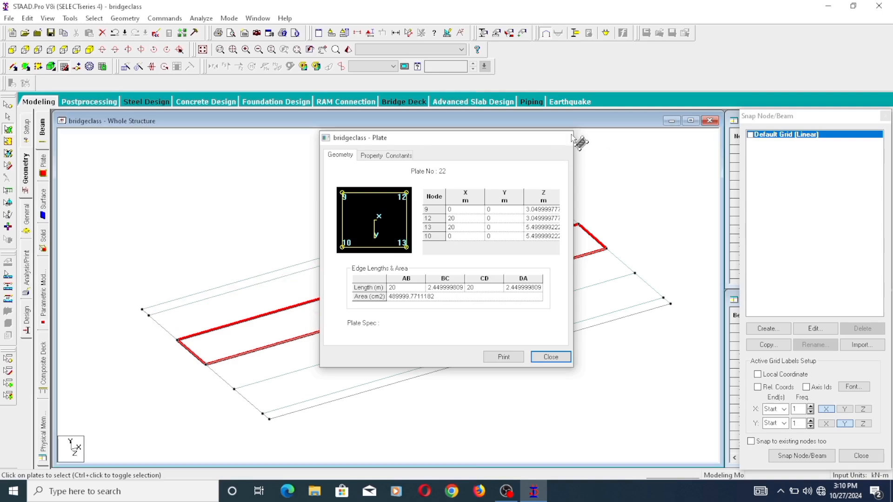
left_click(565, 137)
- Try to generate a quadrilateral mesh for the selected plate in the second wide strip from the origin
right_click(426, 274)
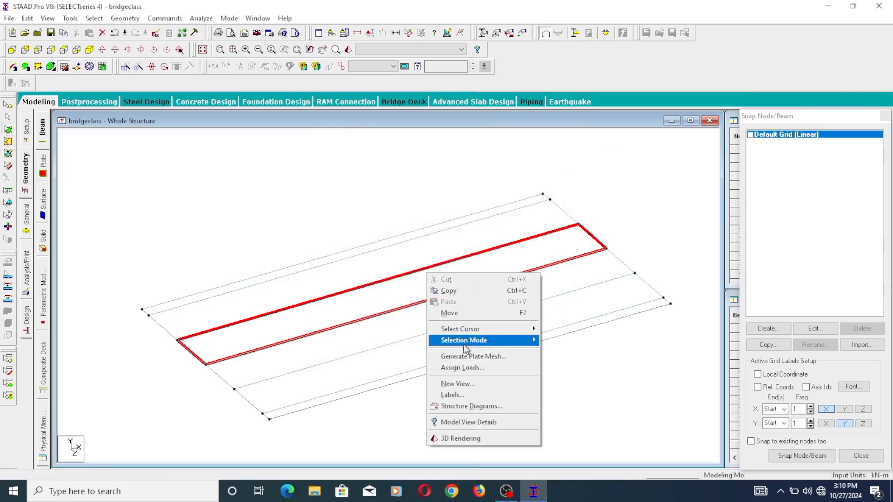
left_click(470, 357)
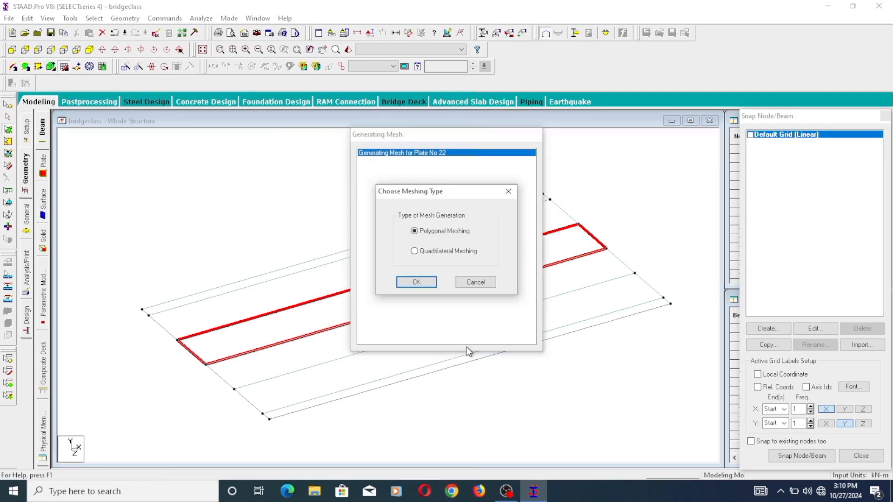
left_click(421, 251)
left_click(422, 282)
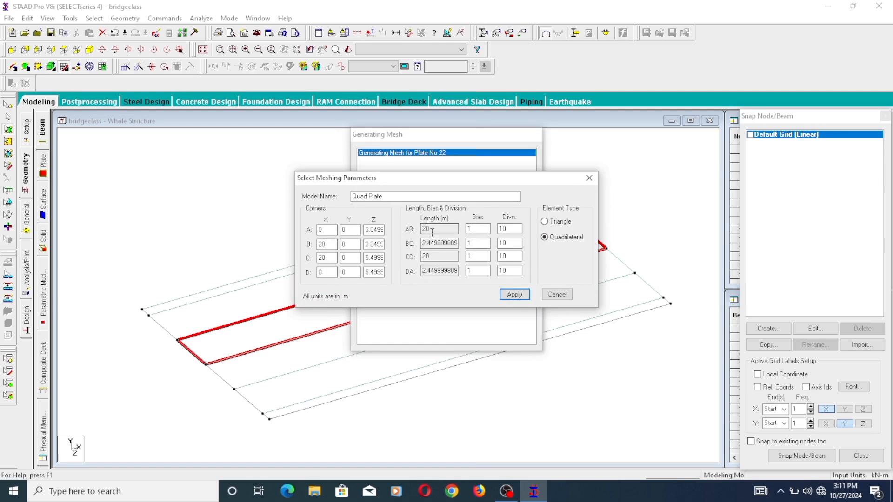
left_click(589, 179)
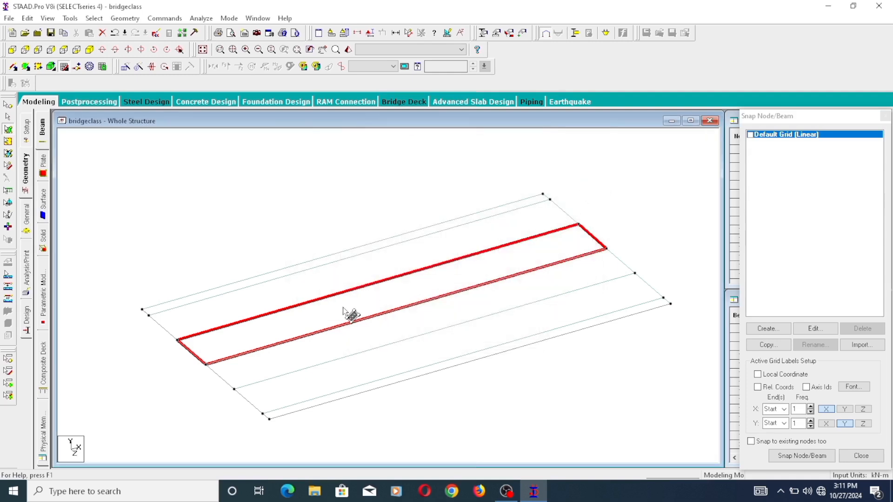
scroll(292, 378, "down", 1)
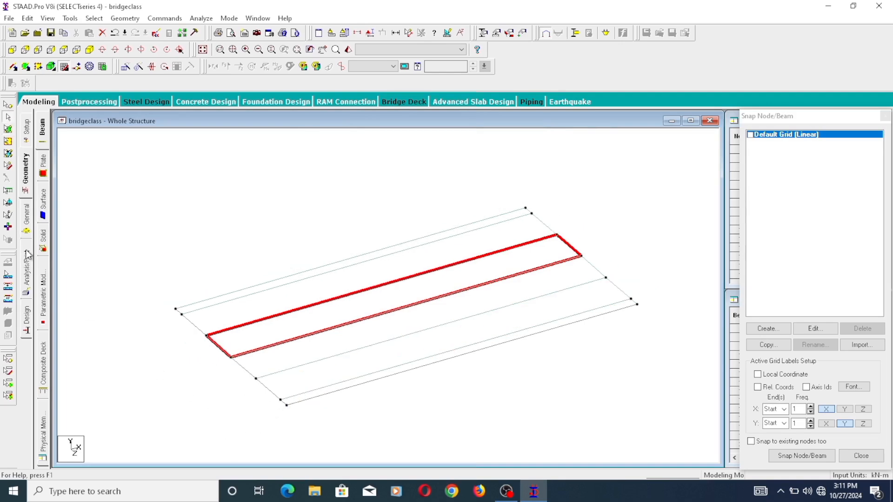
left_click(7, 166)
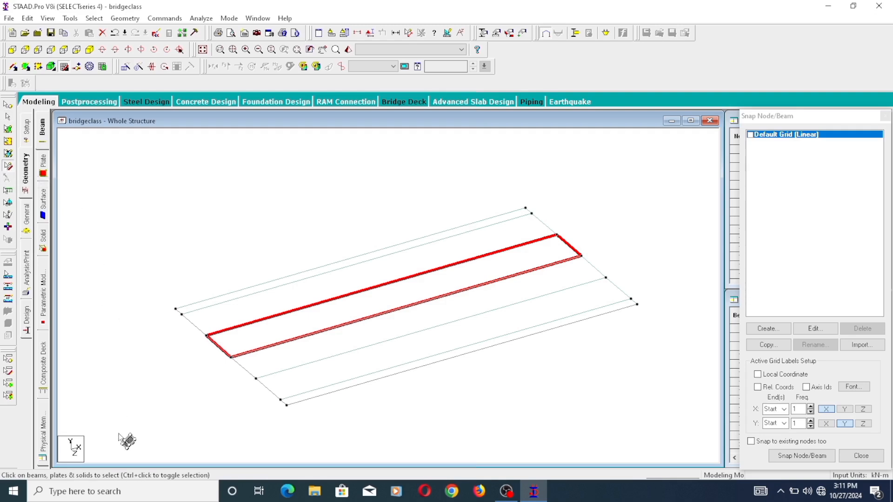
left_click_drag(120, 434, 693, 177)
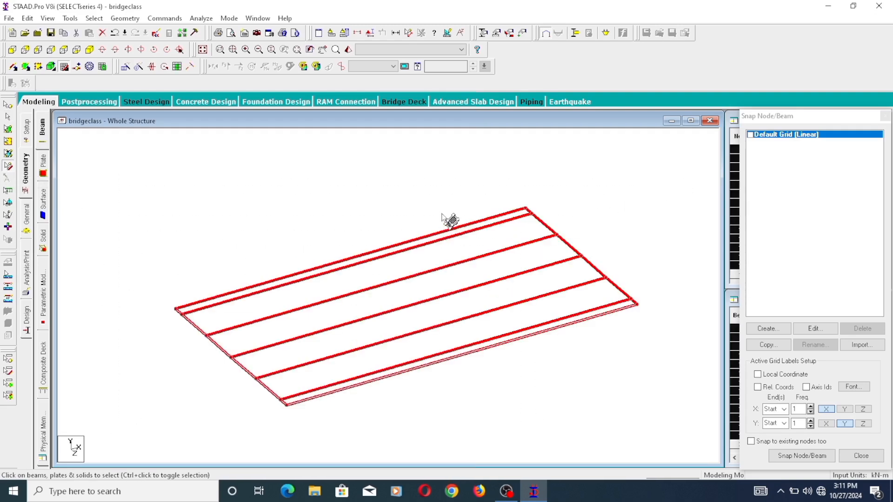
right_click(407, 188)
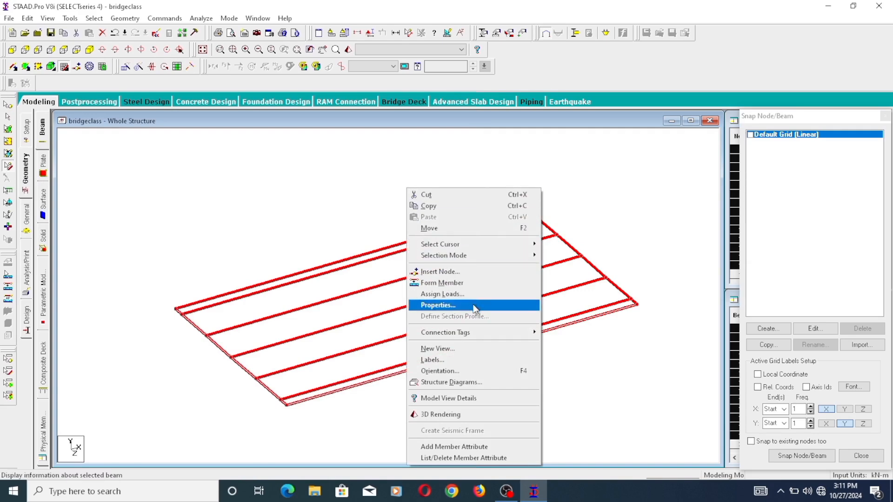
right_click(335, 221)
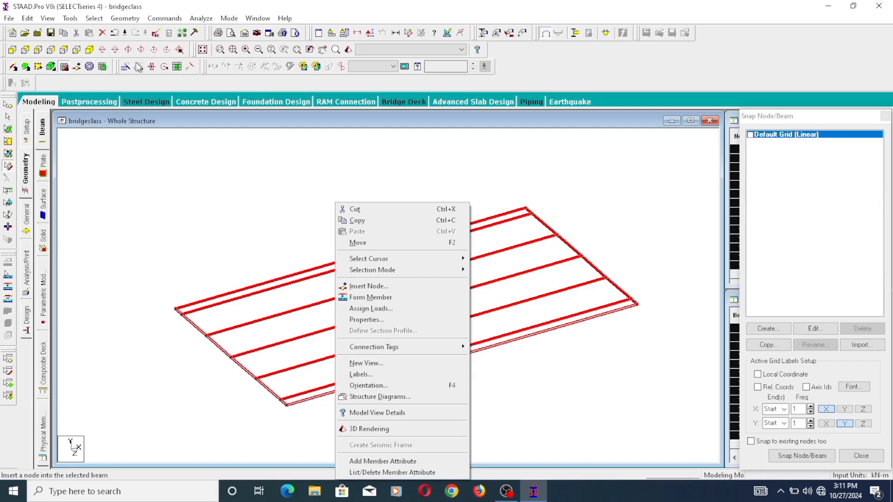
left_click(155, 129)
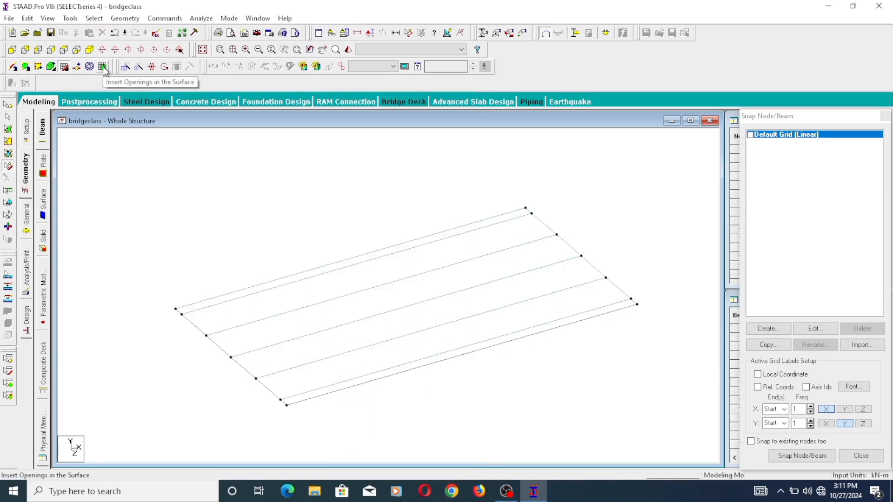
- Try to generate surface meshing with all beams and plates of the deck selected, and clear the selection
scroll(283, 359, "down", 2)
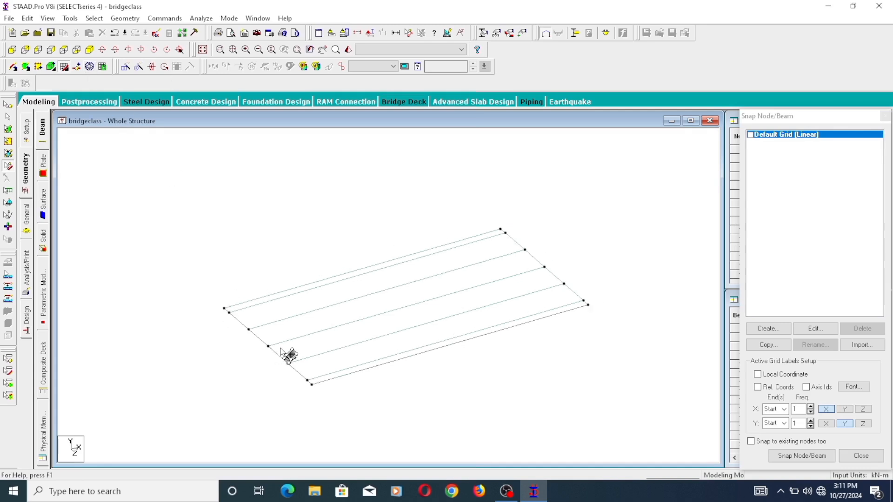
left_click_drag(196, 424, 617, 149)
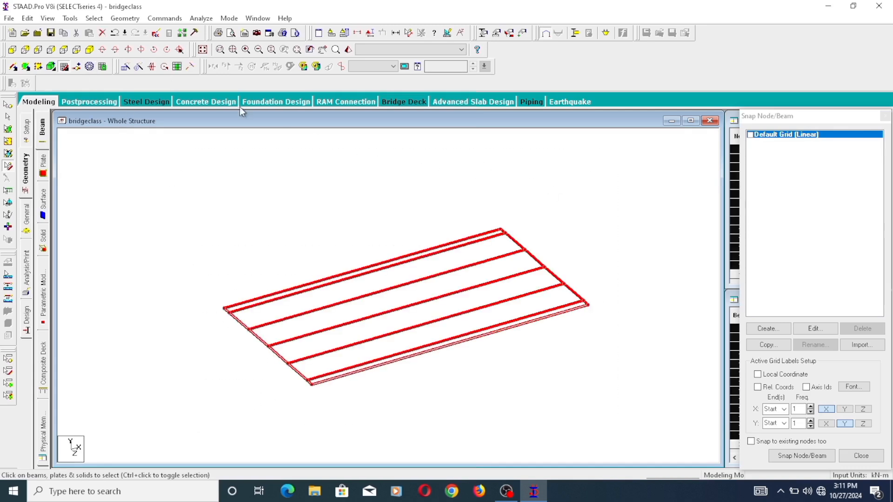
left_click(90, 67)
left_click(93, 69)
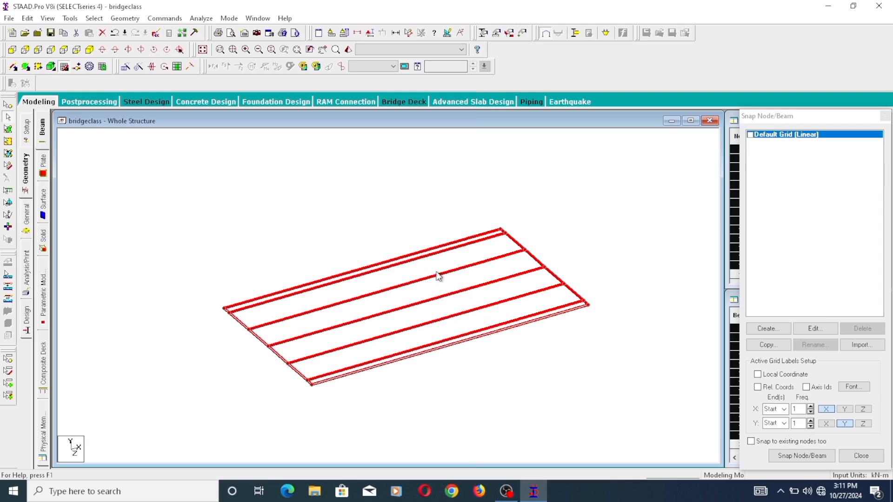
scroll(439, 277, "down", 2)
right_click(396, 249)
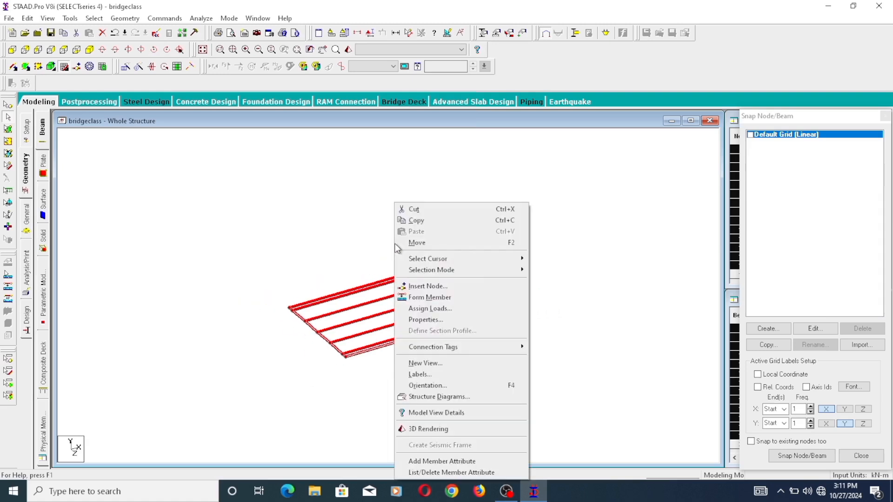
left_click(281, 373)
scroll(344, 341, "up", 2)
scroll(342, 340, "up", 2)
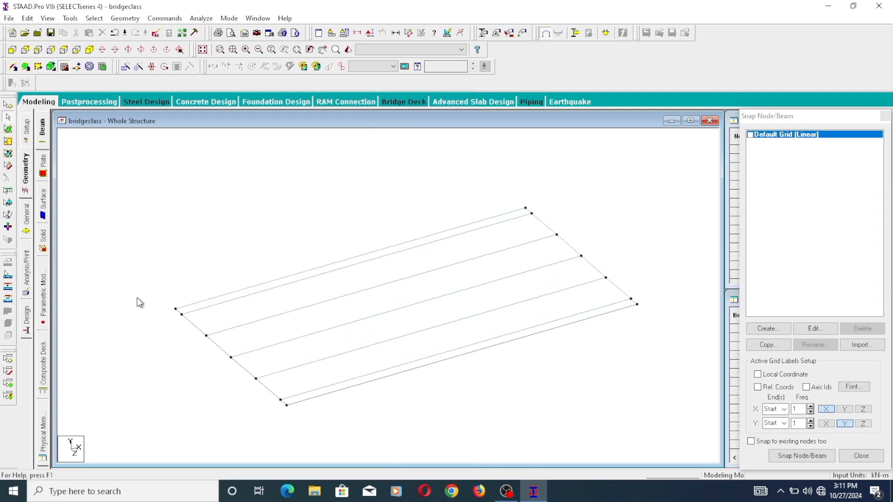
- Define a circular concrete section property with a diameter (YD) of 0.8 m
left_click(27, 222)
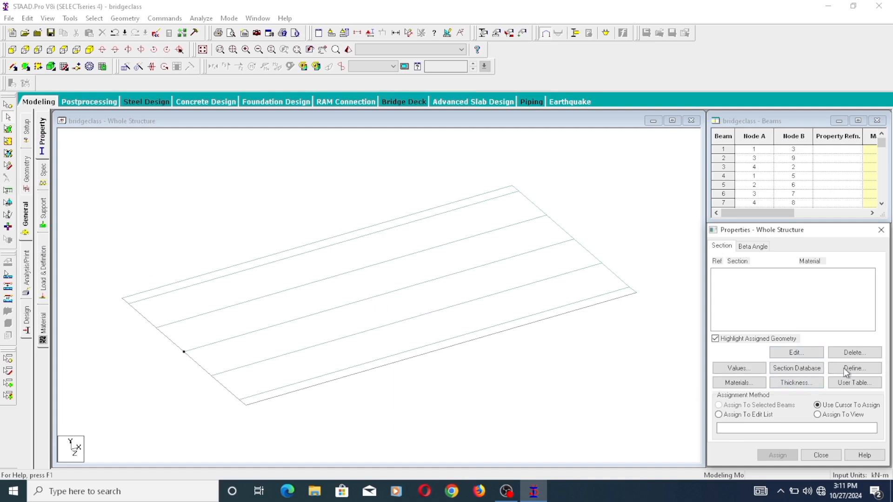
left_click(856, 369)
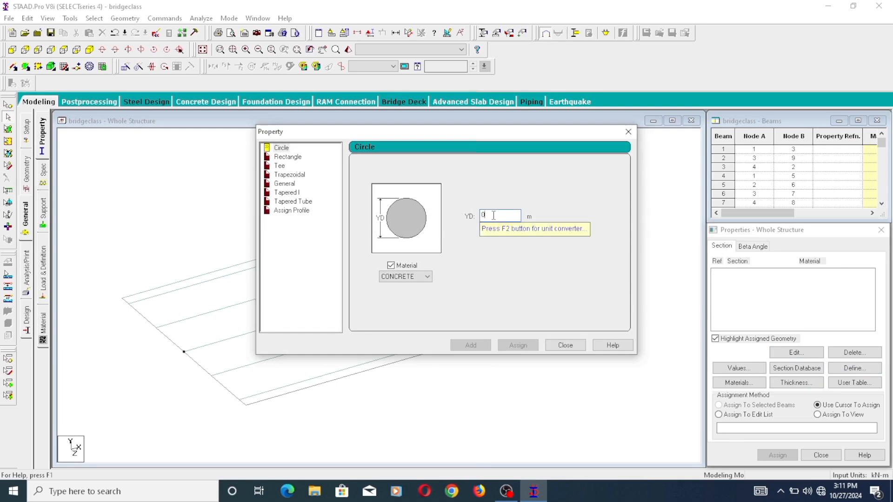
type(".8")
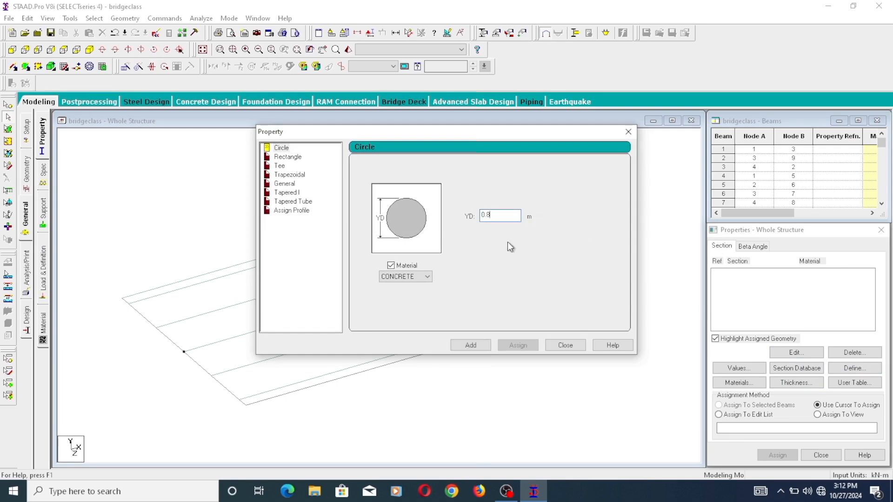
left_click(476, 347)
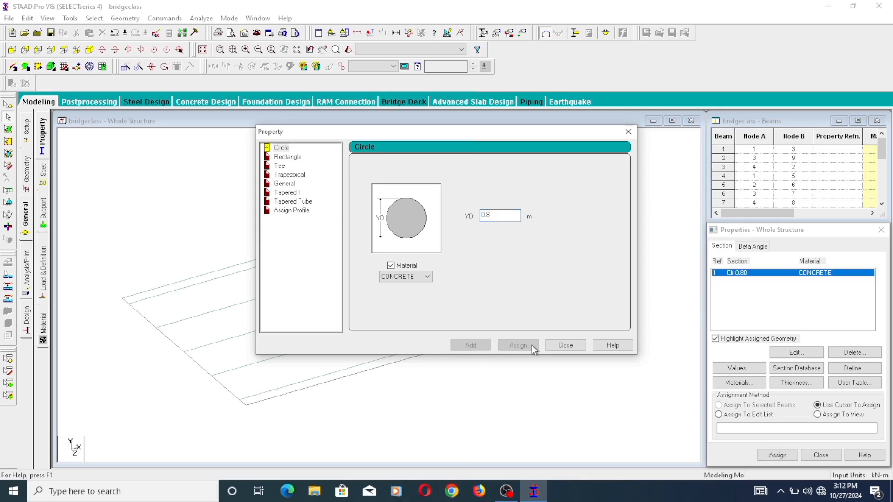
left_click(569, 346)
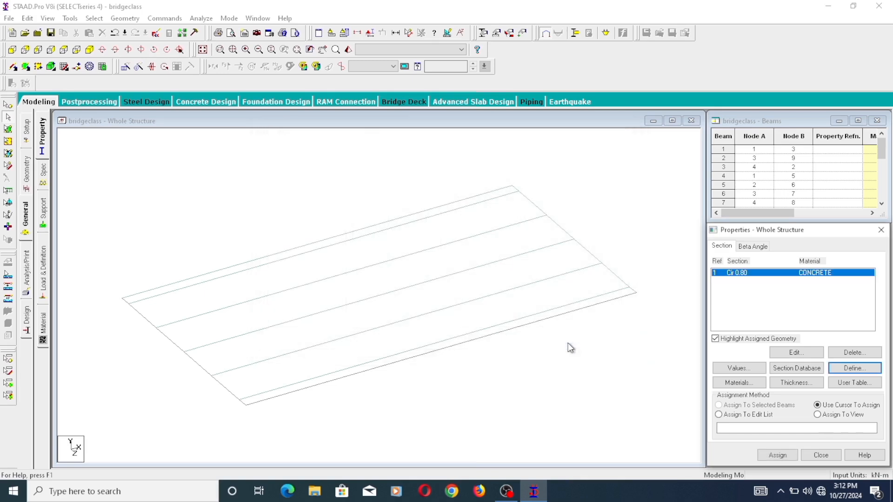
- Define a rectangular concrete section property with YD 1.2 m and ZD 0.4 m
left_click(861, 368)
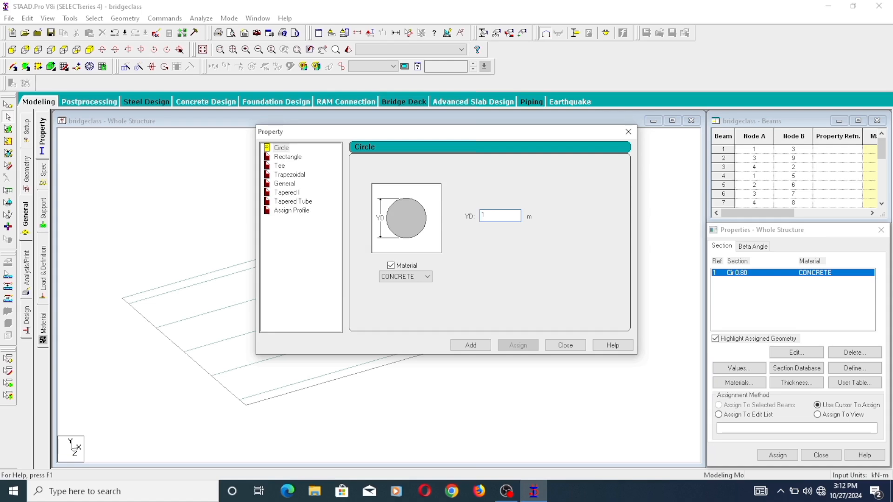
left_click(288, 157)
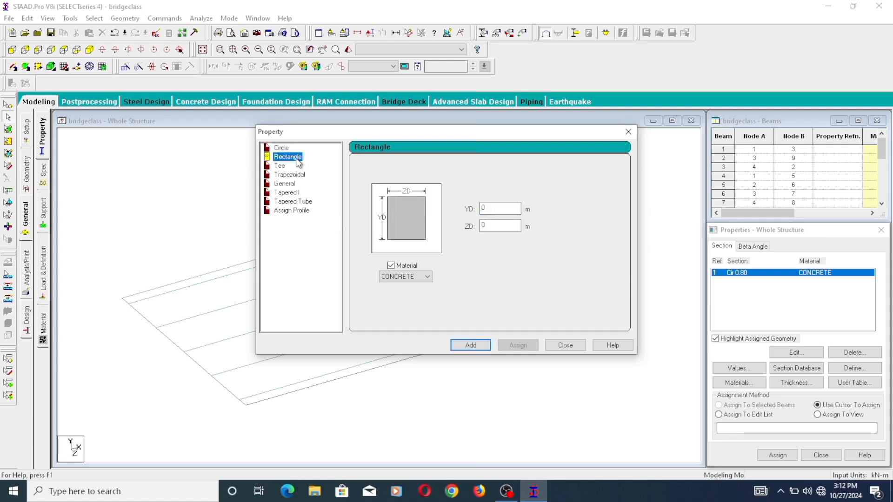
left_click(491, 225)
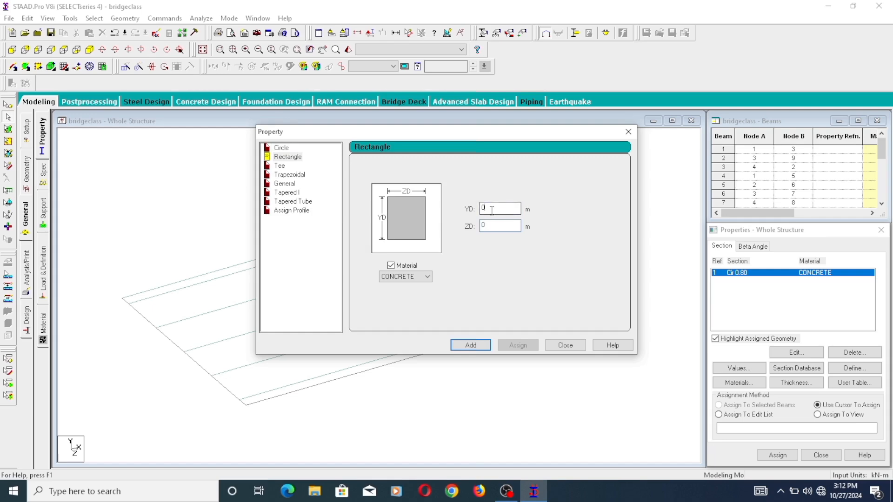
type("1.2")
left_click(494, 228)
type(".")
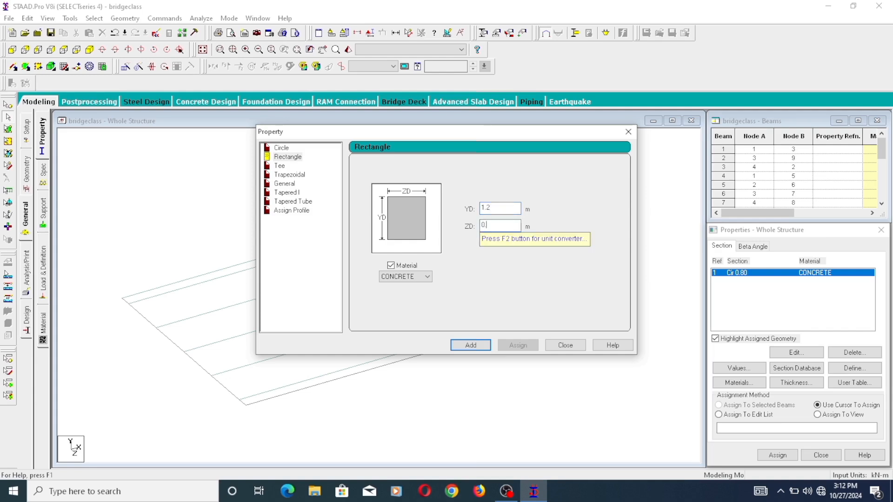
type("4")
left_click(471, 346)
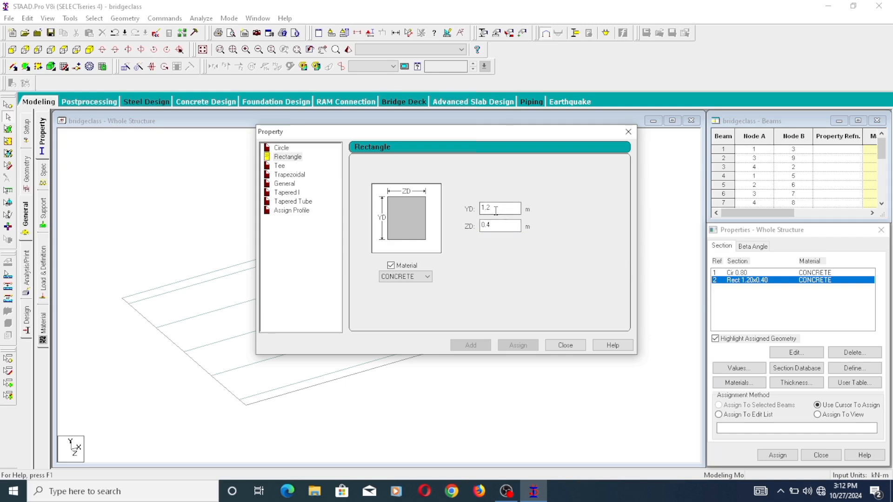
- Define a rectangular concrete section property with YD 1 m and ZD 1 m, and finish defining sections
left_click_drag(496, 226, 486, 232)
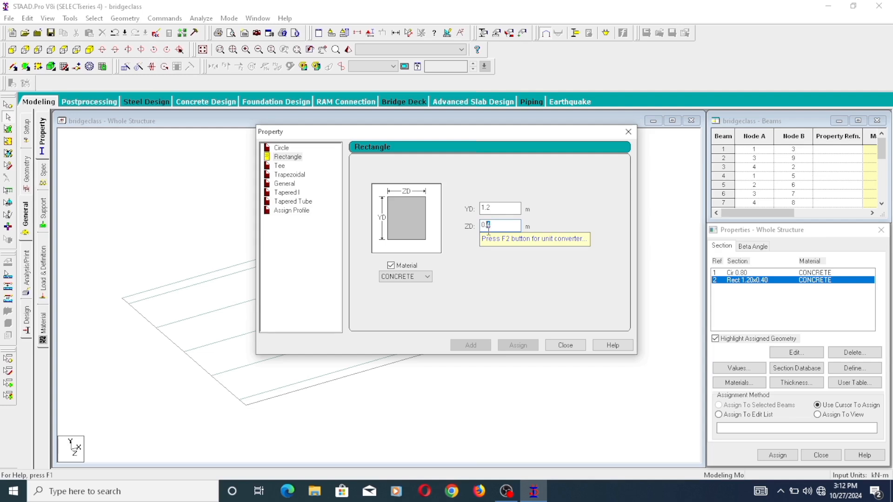
type("2")
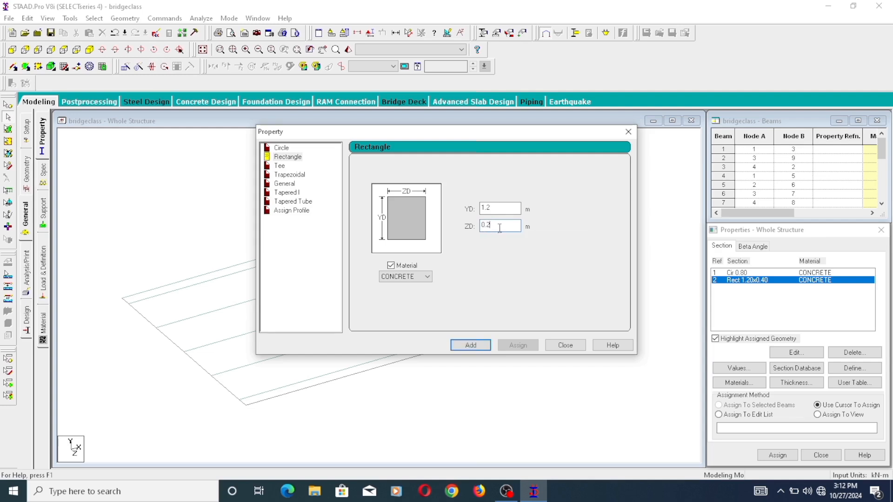
left_click_drag(490, 227, 459, 237)
double_click(495, 209)
type("1")
left_click(471, 345)
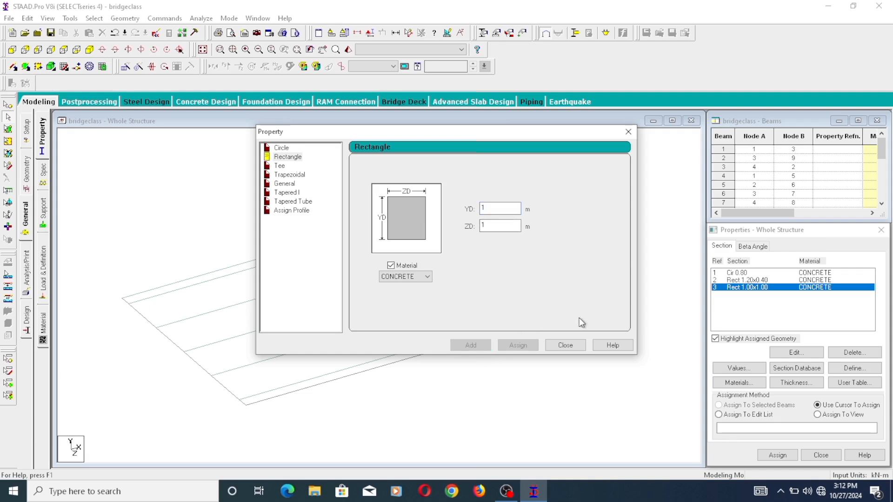
left_click(564, 346)
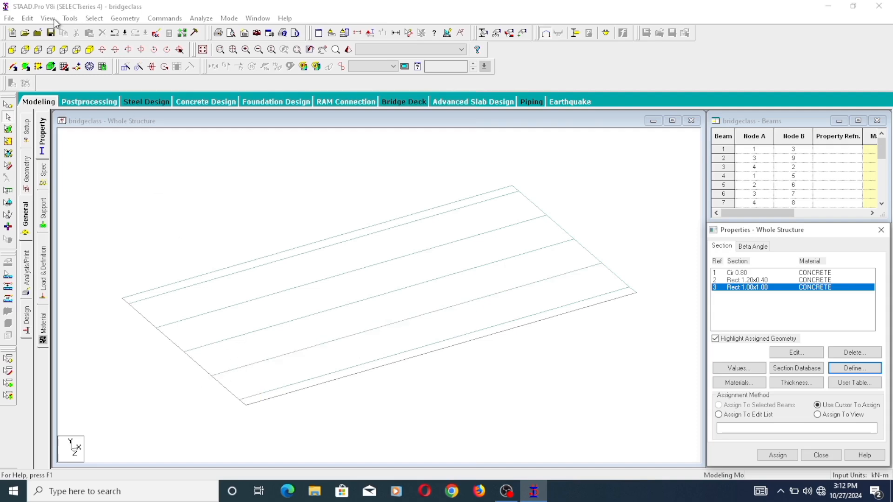
- Assign the Rect 1.00x1.00 section to all beams parallel to Z
left_click(94, 19)
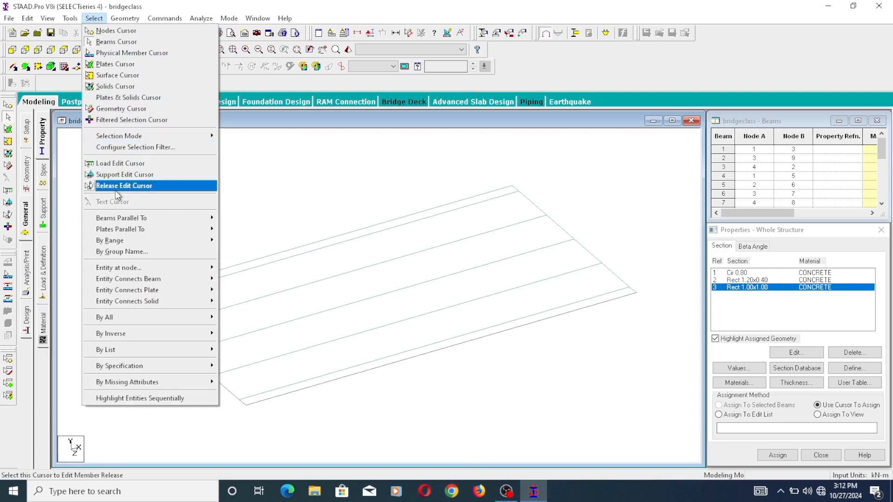
mouse_move(164, 240)
mouse_move(185, 217)
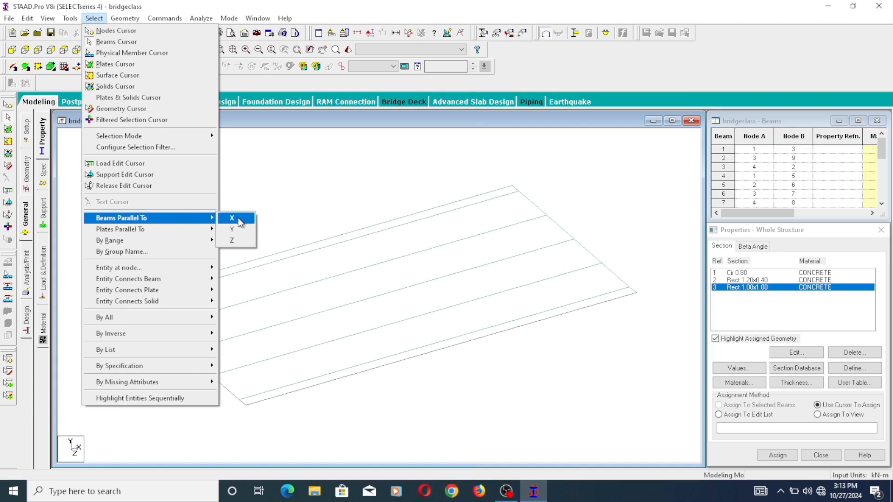
left_click(238, 241)
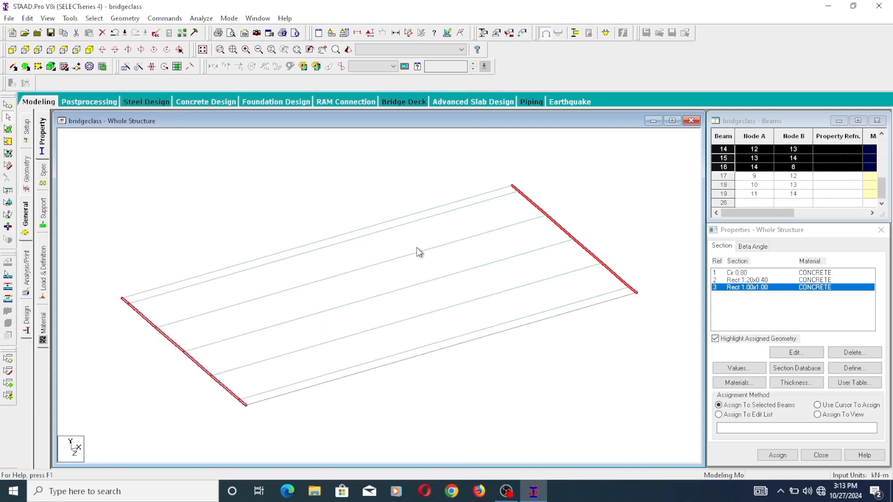
left_click(777, 455)
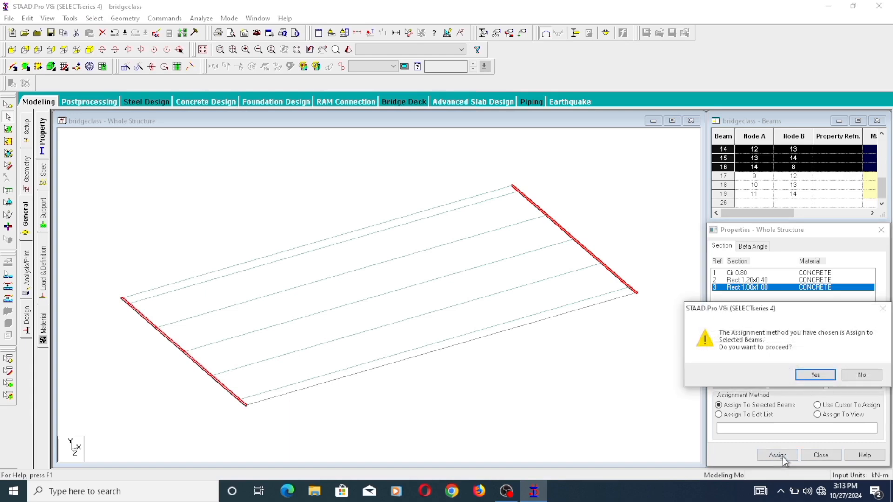
left_click(816, 374)
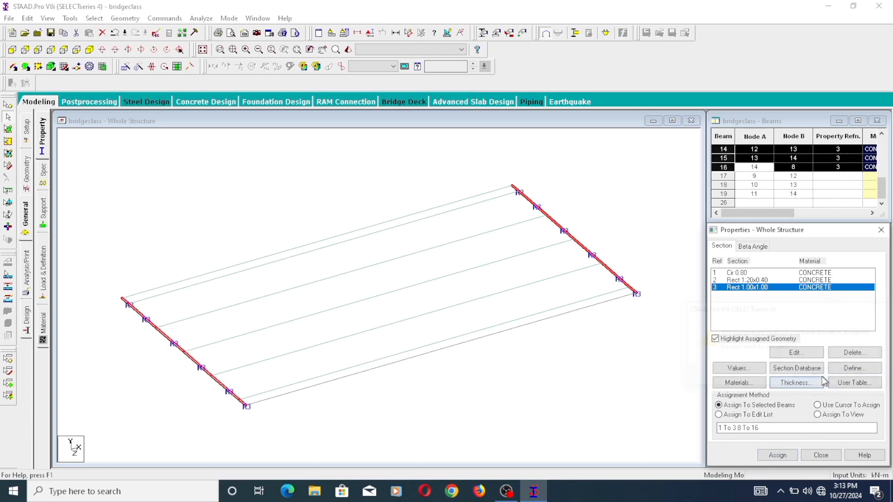
- Assign the Rect 1.20x0.40 section to all beams parallel to X
left_click(759, 282)
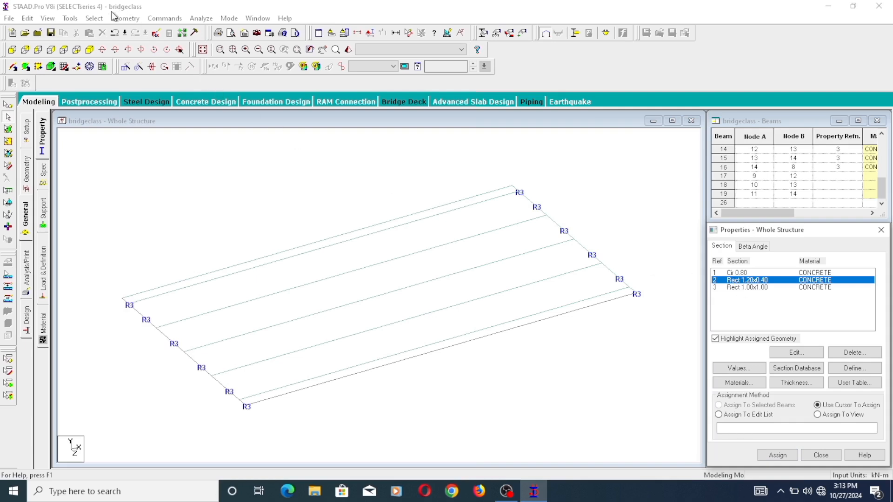
left_click(95, 18)
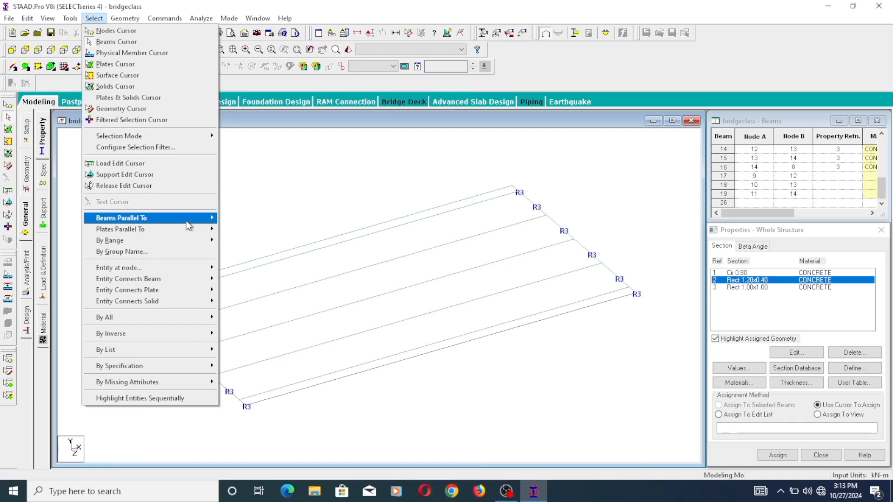
mouse_move(219, 231)
left_click(233, 219)
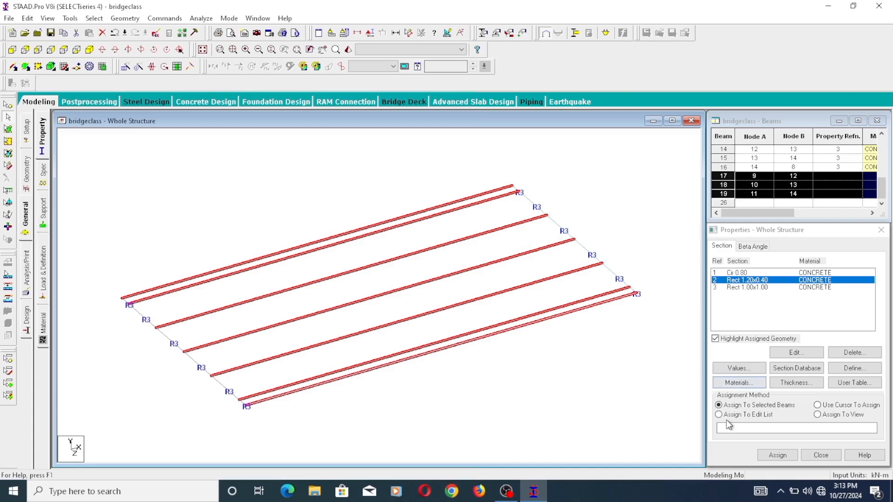
left_click(773, 457)
left_click(815, 378)
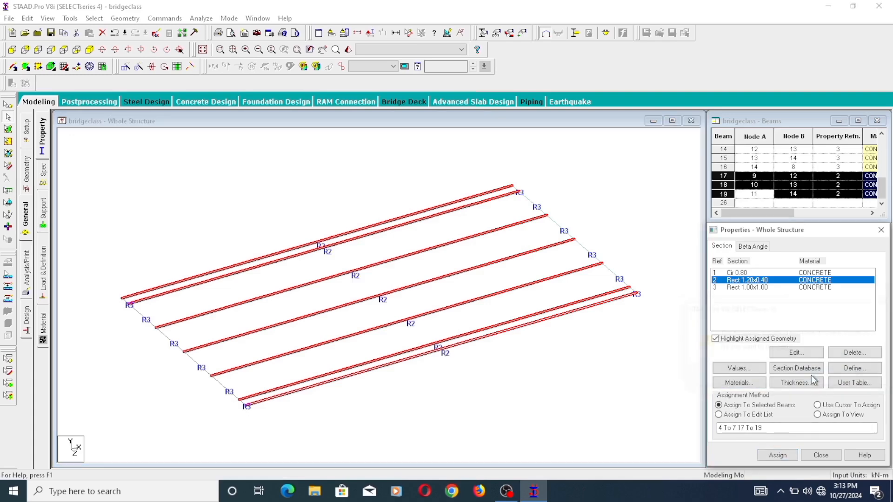
- Insert a node into beam 13, between nodes 11 and 4, at proportion 0.5 (distance 1.225 m)
left_click(740, 273)
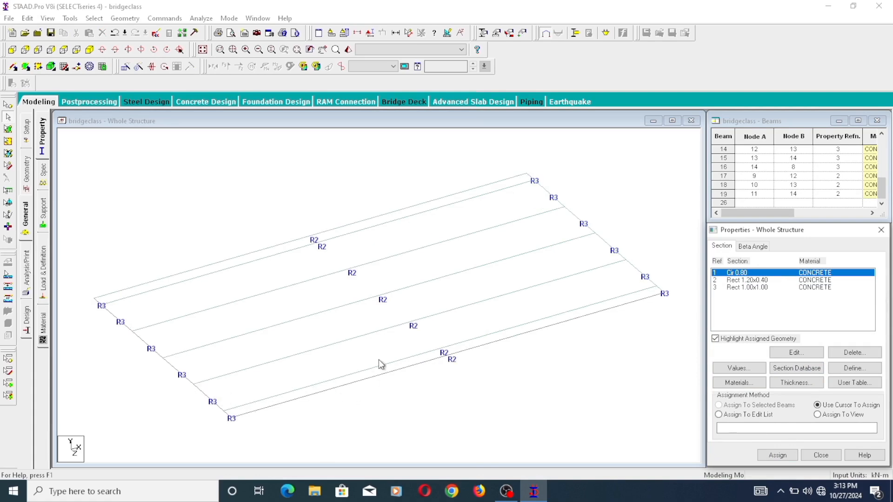
middle_click_drag(379, 360, 427, 325)
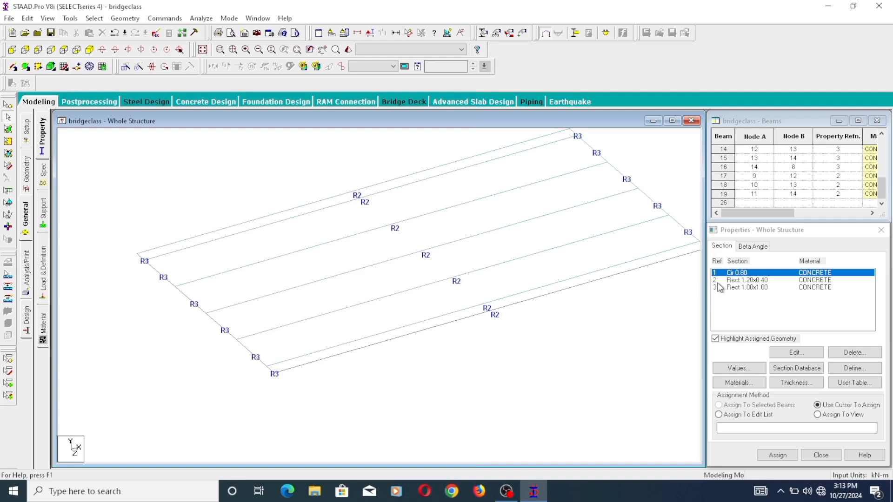
left_click(742, 275)
left_click(251, 356)
scroll(251, 364, "up", 1)
middle_click_drag(249, 367, 310, 338)
scroll(227, 378, "up", 1)
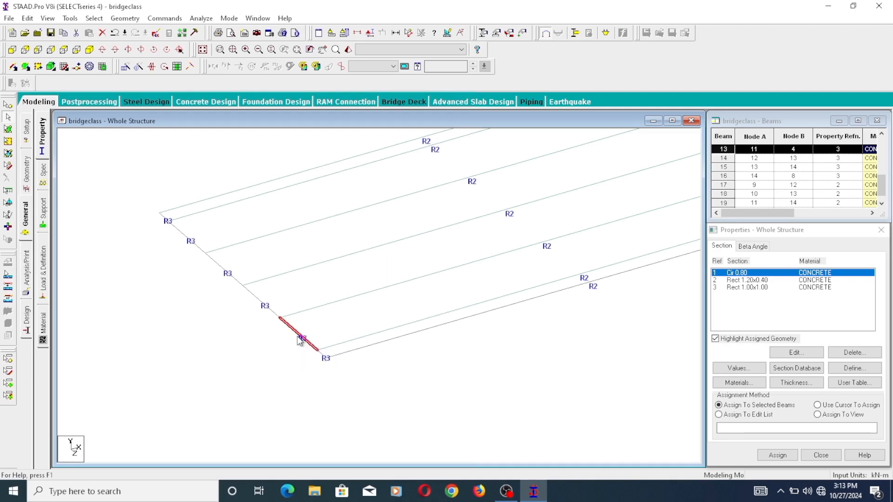
right_click(300, 341)
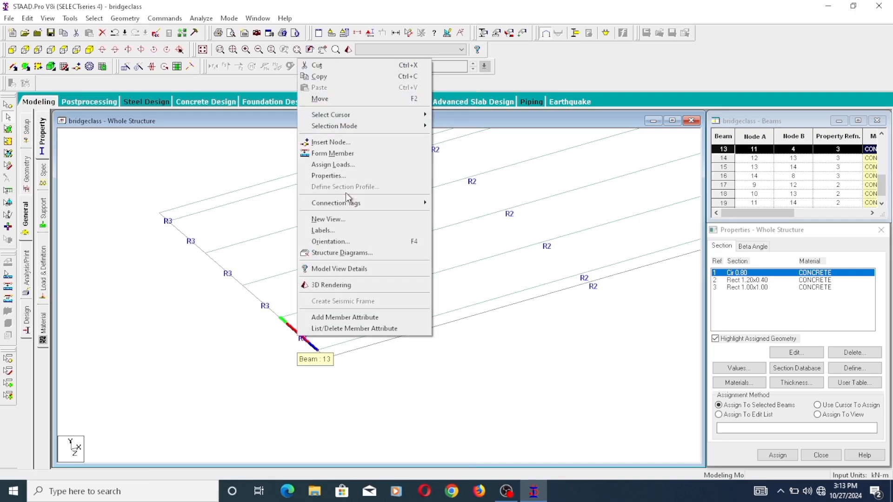
left_click(358, 143)
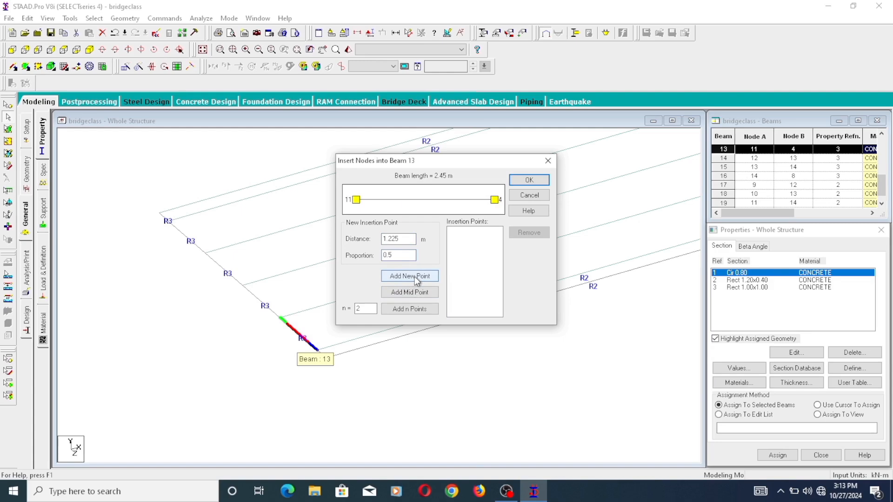
left_click(416, 278)
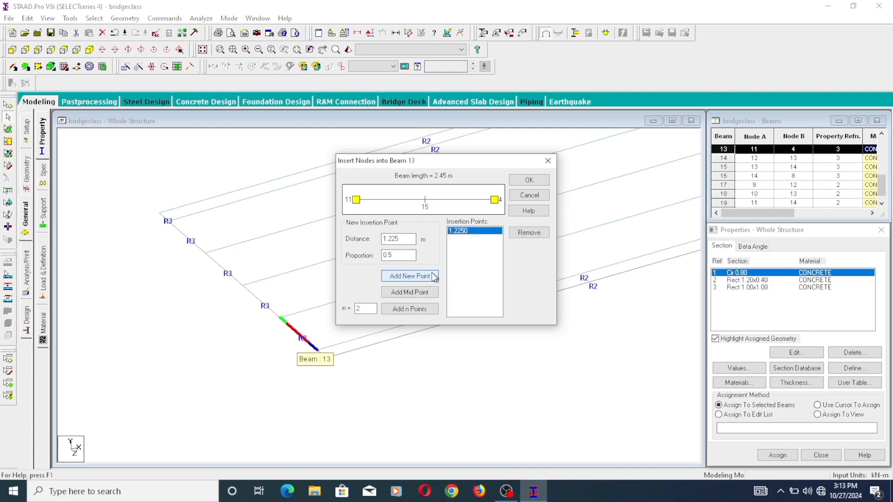
left_click(529, 180)
left_click(306, 343)
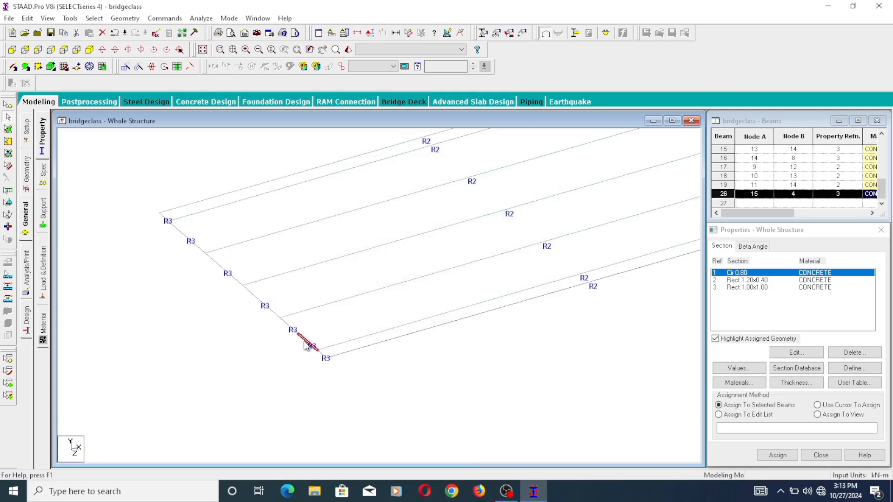
- Insert a node into beam 2, between nodes 3 and 9, at proportion 0.5 (distance 1.225 m)
left_click(195, 245)
right_click(195, 245)
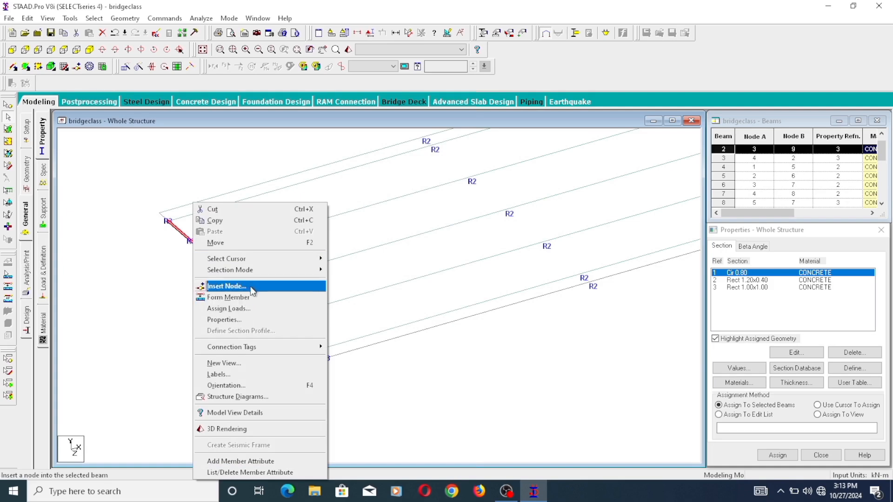
left_click(219, 286)
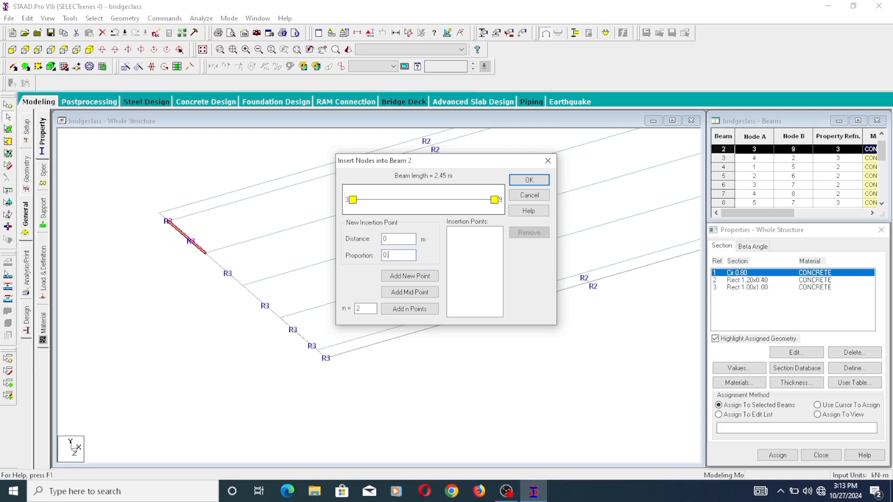
left_click(421, 278)
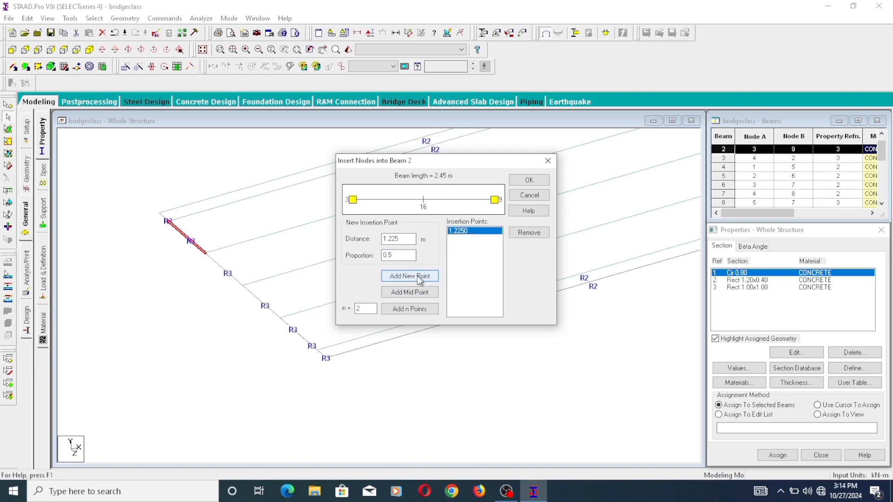
left_click(533, 180)
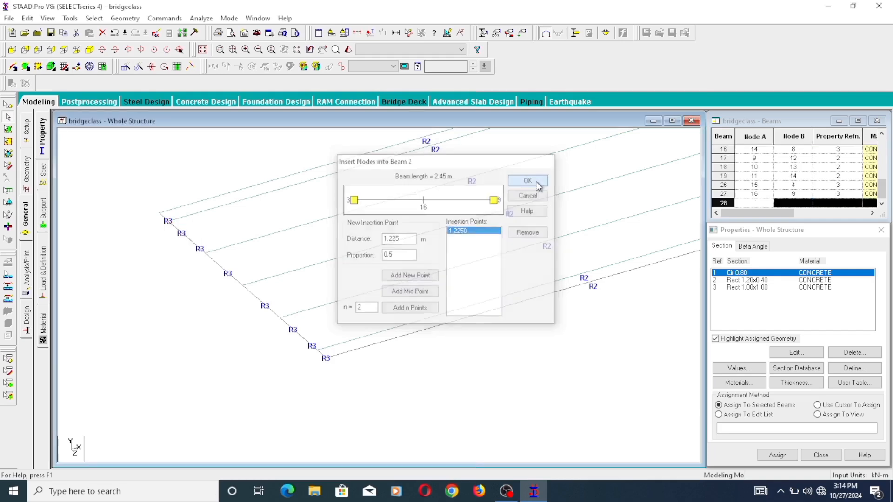
scroll(256, 350, "down", 2)
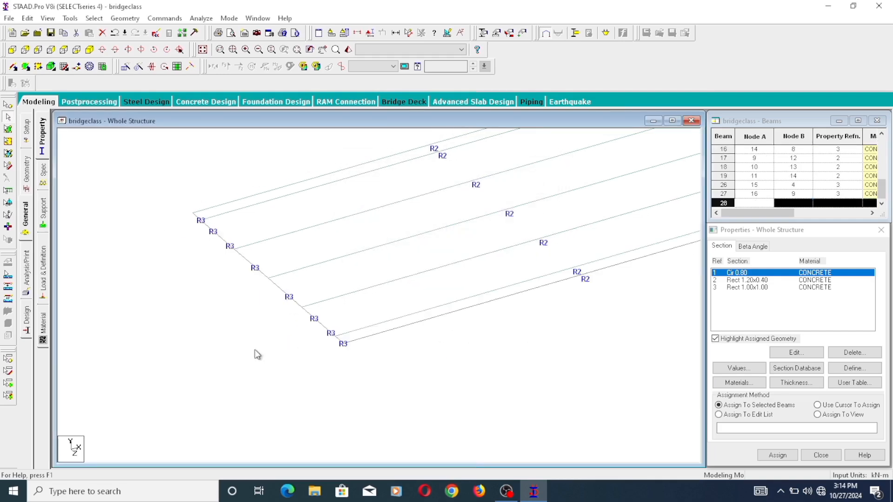
middle_click_drag(625, 249, 537, 266)
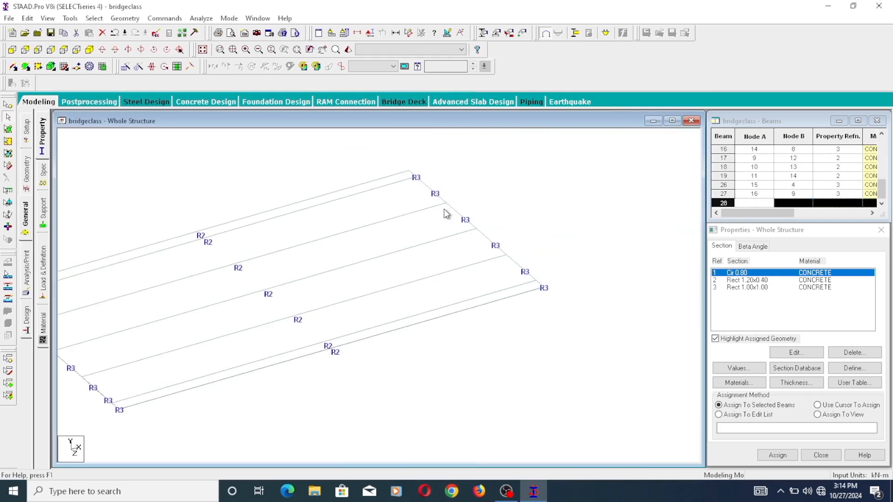
left_click(443, 195)
middle_click_drag(393, 269, 475, 284)
right_click(566, 211)
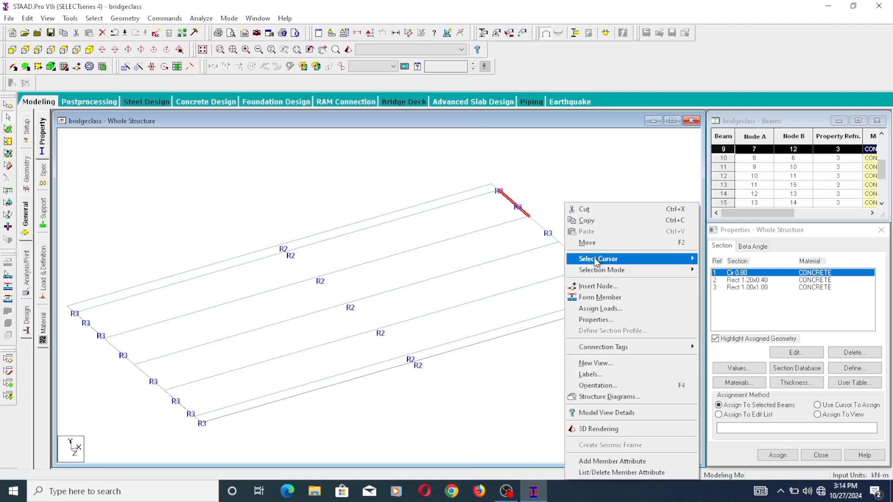
left_click(582, 289)
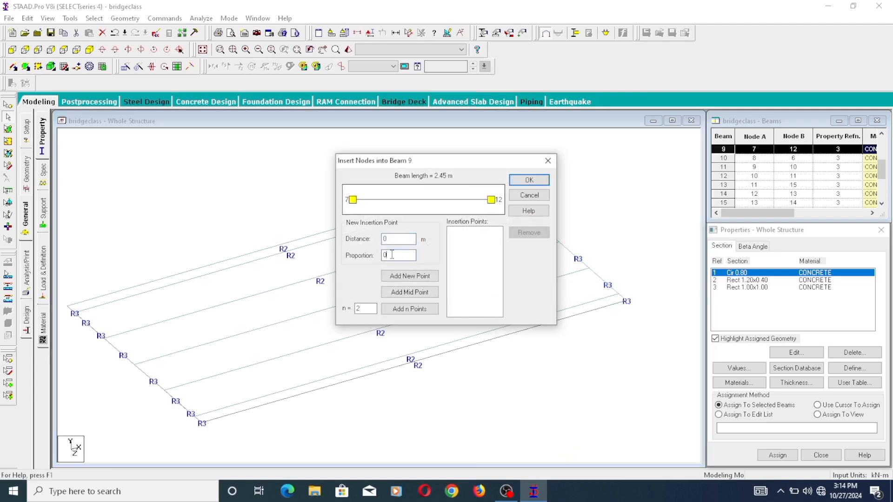
type("5")
left_click(425, 276)
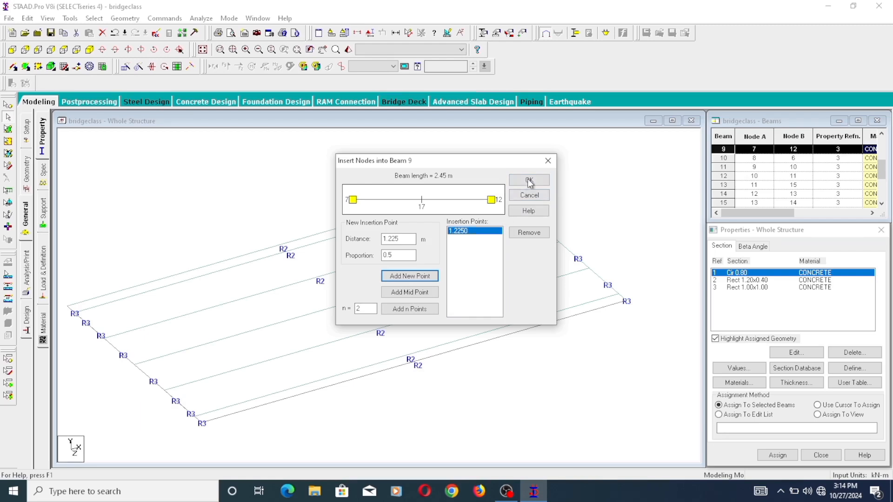
left_click(530, 194)
- Insert a node into beam 16, between nodes 14 and 8, at proportion 0.5 (distance 1.225 m)
left_click(606, 287)
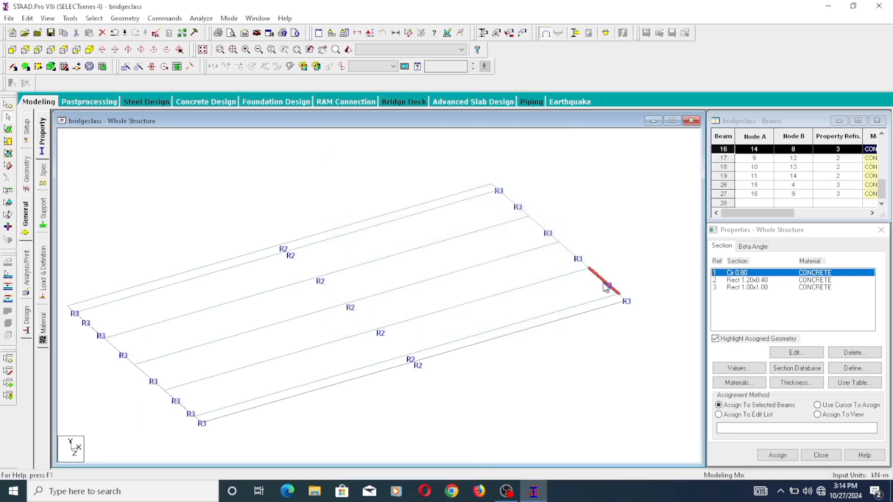
right_click(605, 288)
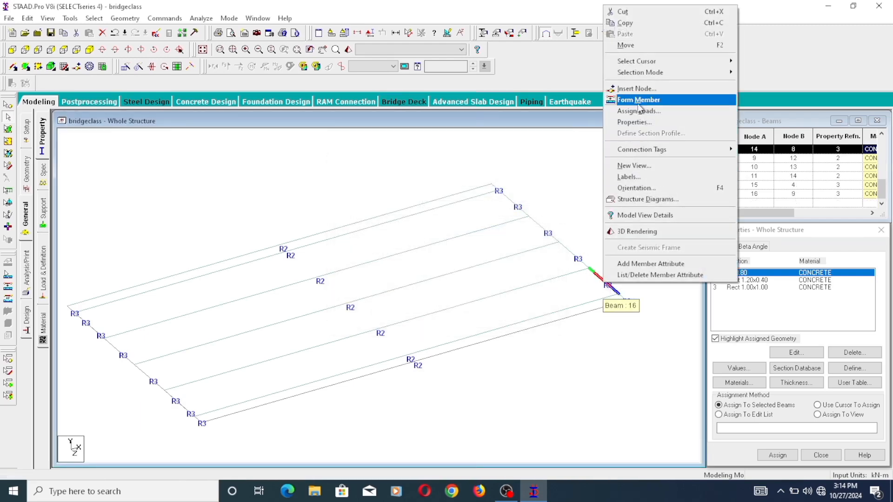
left_click(646, 90)
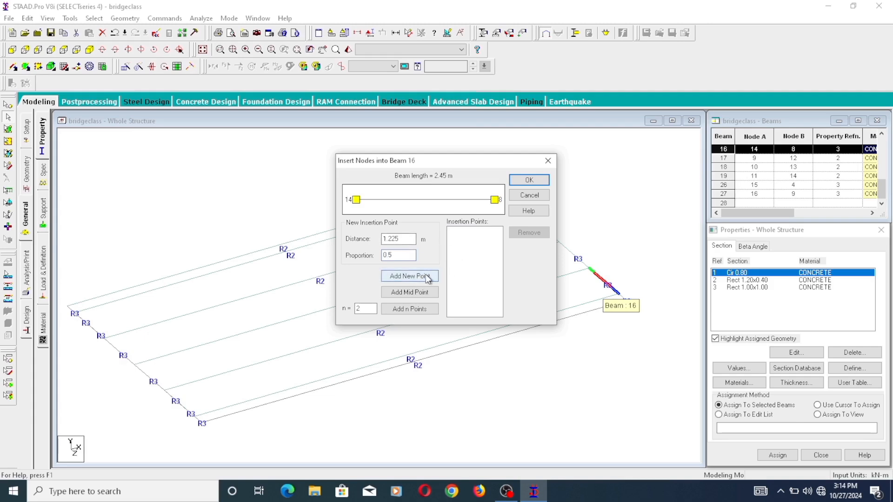
left_click(429, 276)
left_click(536, 180)
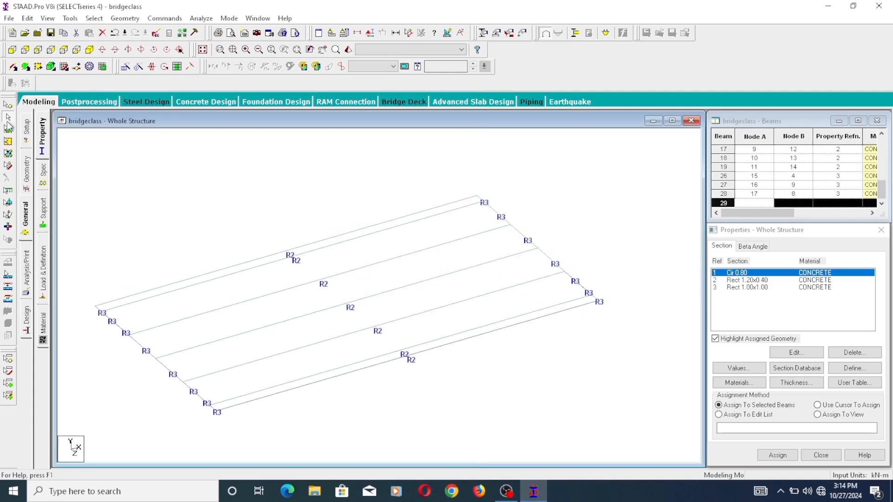
- Generate linked columns from the three inserted end-beam nodes using Translational Repeat, one step of -5 m along Y
left_click(8, 104)
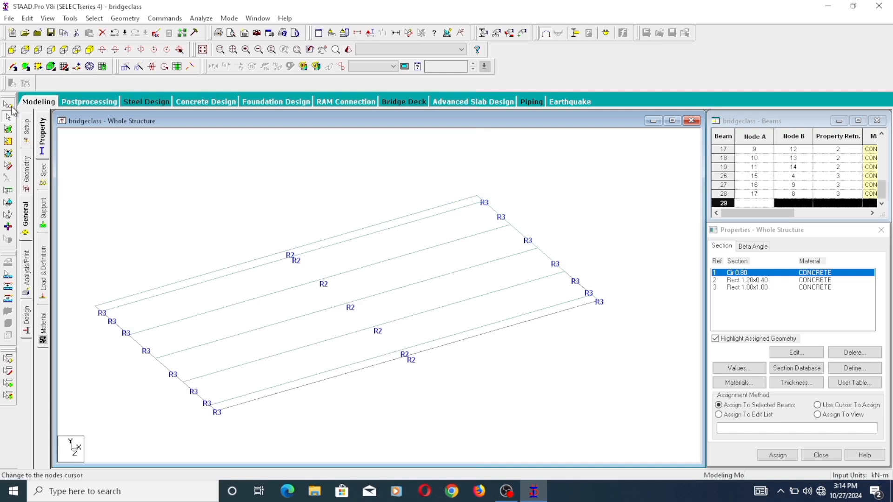
left_click(197, 396)
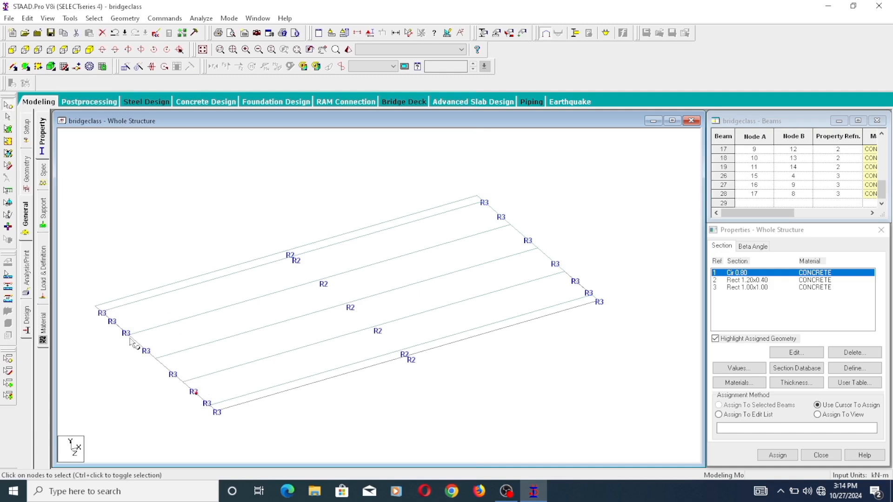
left_click(115, 321, "ctrl")
left_click(125, 66)
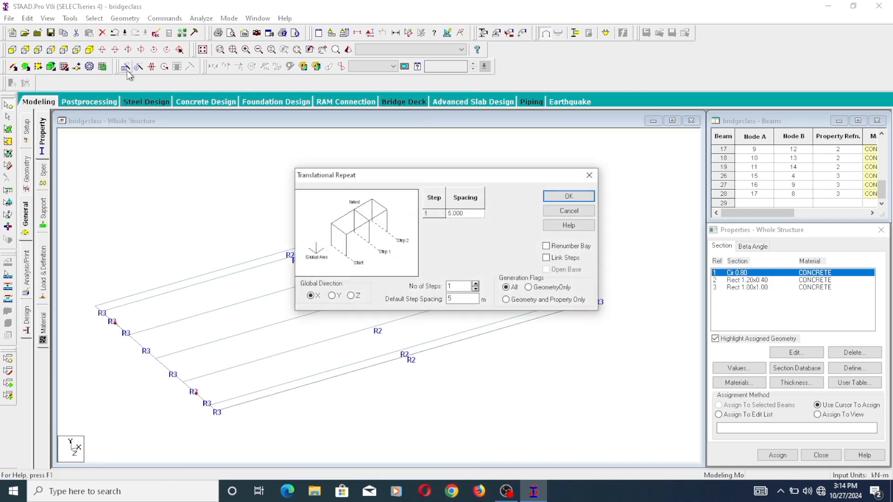
left_click(334, 297)
type("-")
left_click(470, 212)
left_click(547, 259)
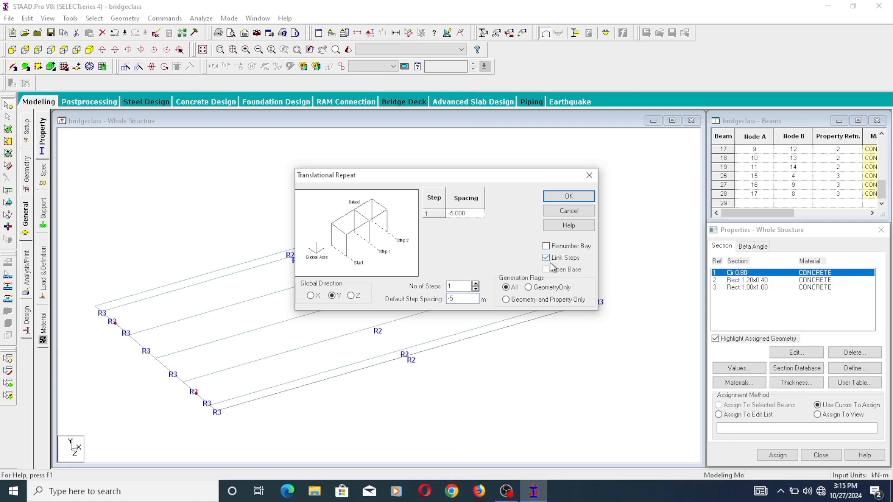
left_click(575, 196)
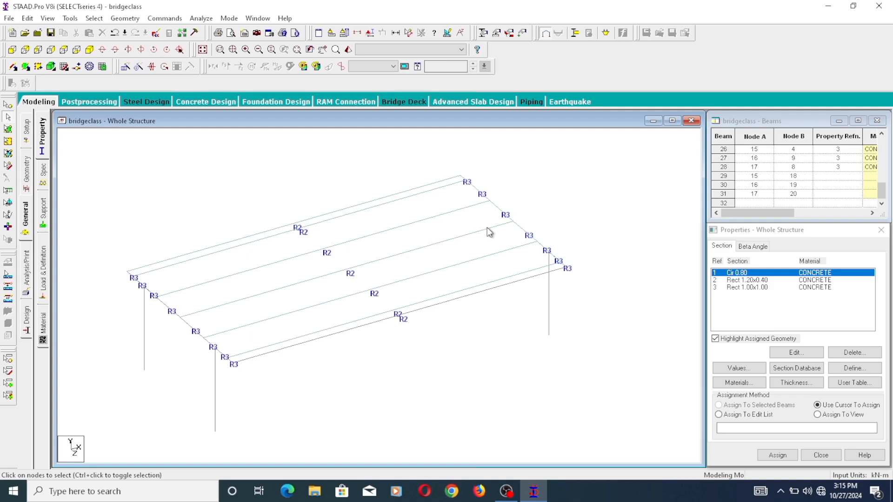
- Insert a node into beam 9, between nodes 7 and 12, at proportion 0.5 (distance 1.225 m)
left_click(477, 189)
right_click(478, 191)
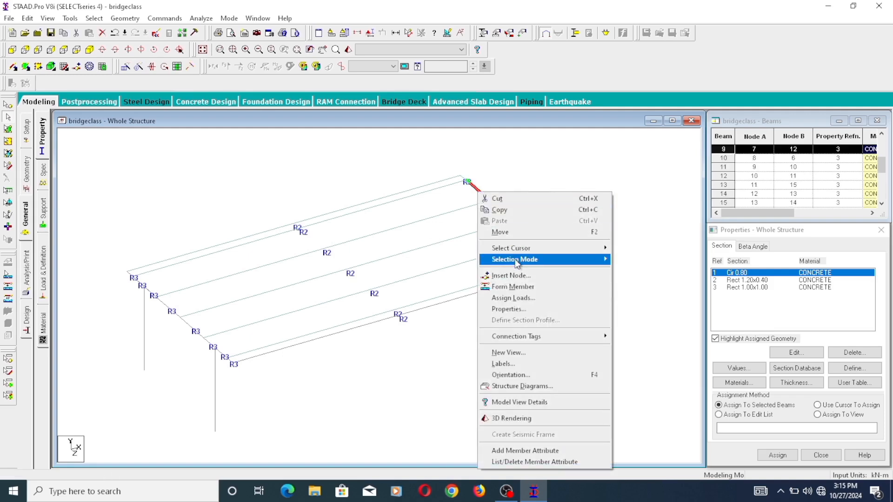
left_click(516, 276)
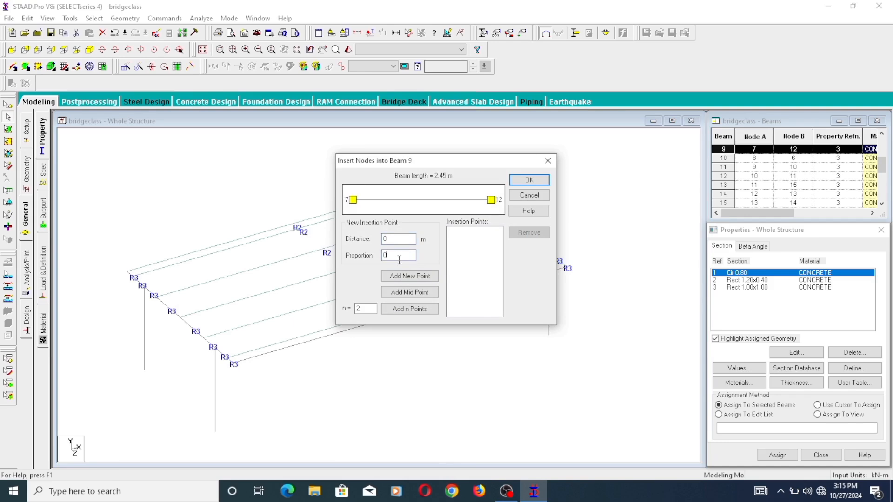
type(".5")
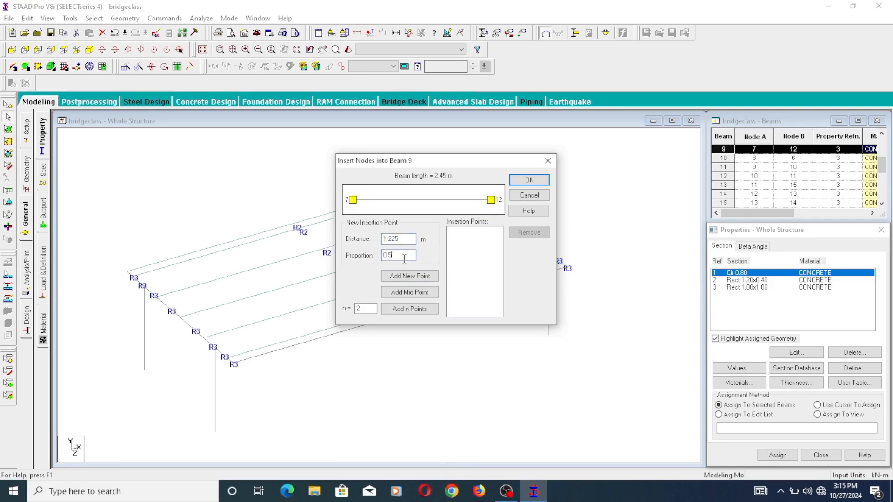
left_click(430, 276)
left_click(535, 183)
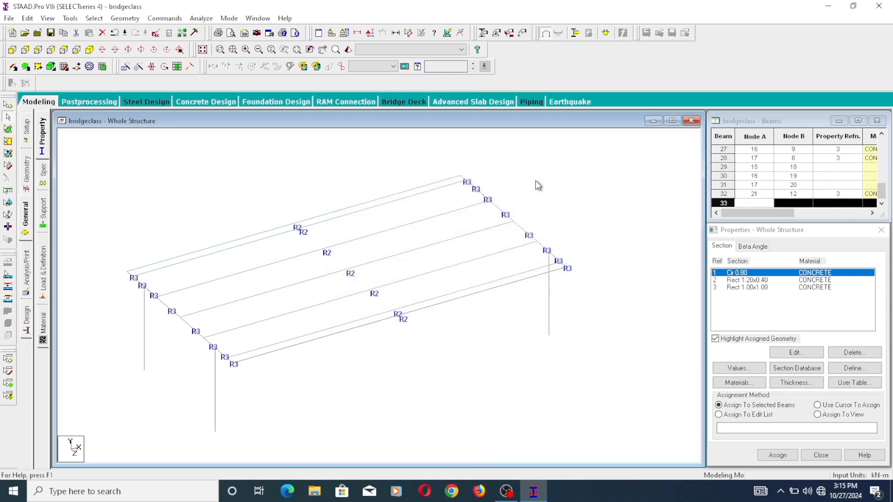
- Generate the fourth column from the node inserted in beam 9 with a linked Translational Repeat of -5 m along Y
left_click(252, 154)
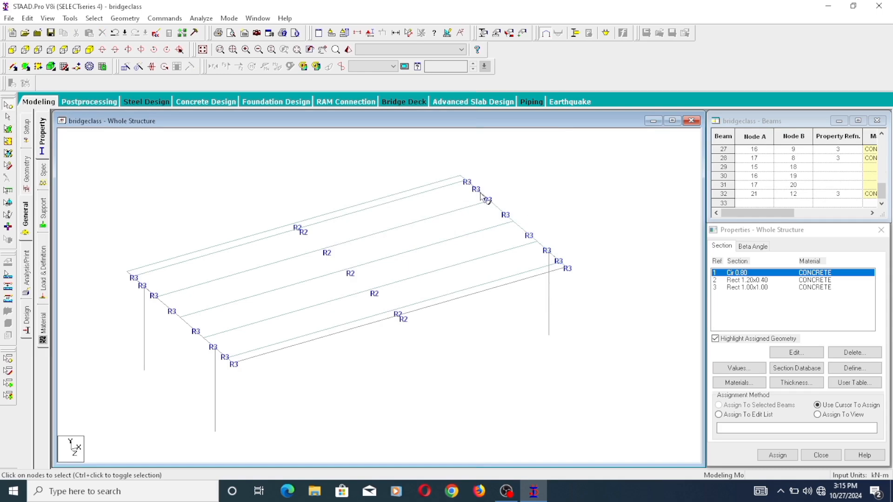
right_click(501, 192)
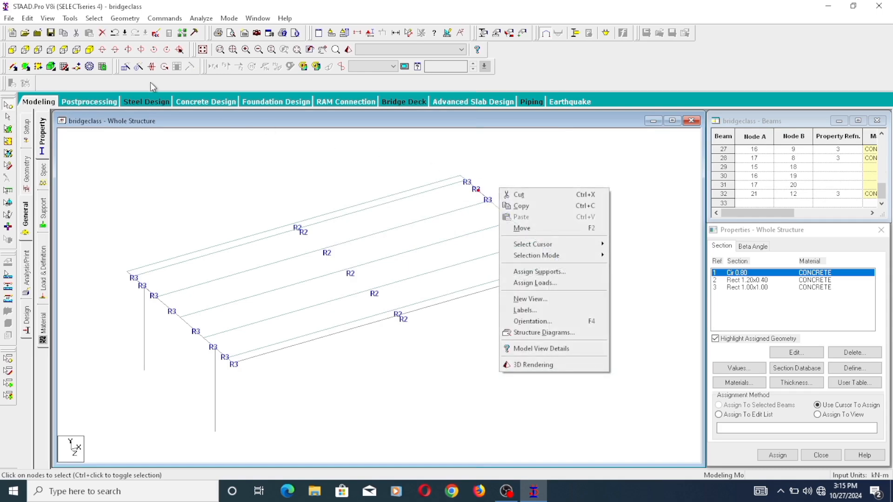
left_click(127, 69)
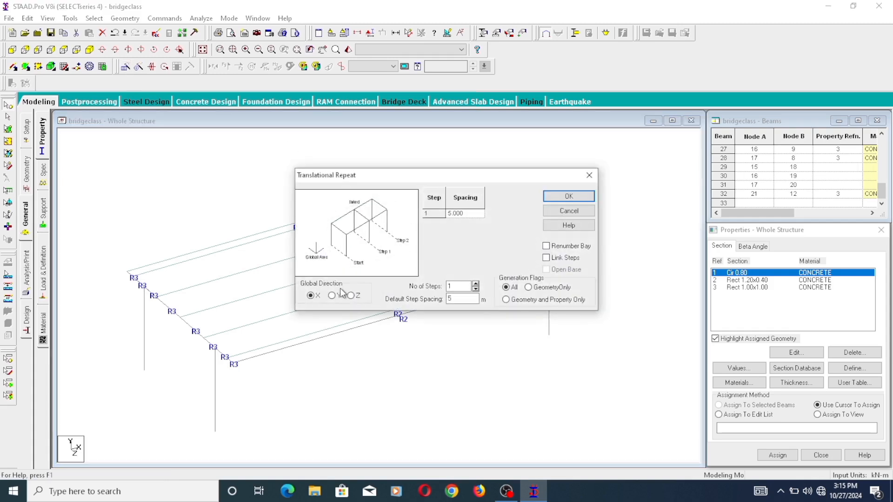
left_click(333, 297)
type("-5")
left_click(547, 258)
left_click(568, 195)
scroll(579, 292, "down", 6)
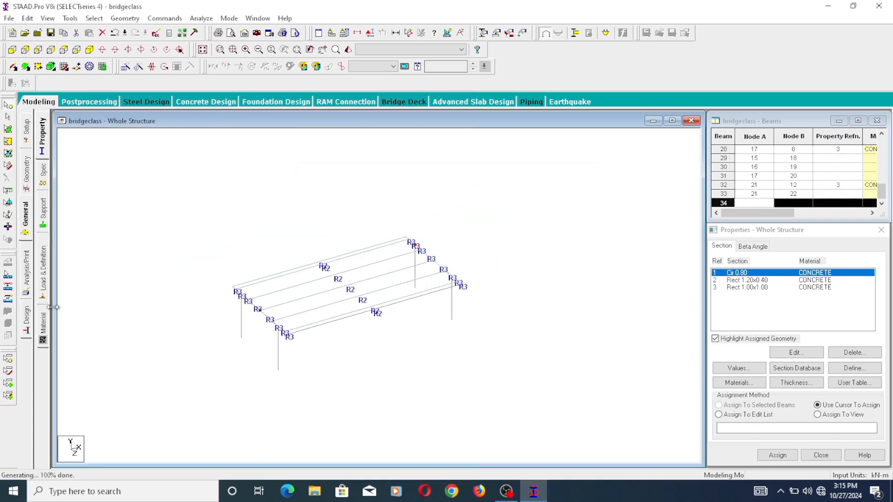
- Create a pinned support for the structure
left_click(44, 214)
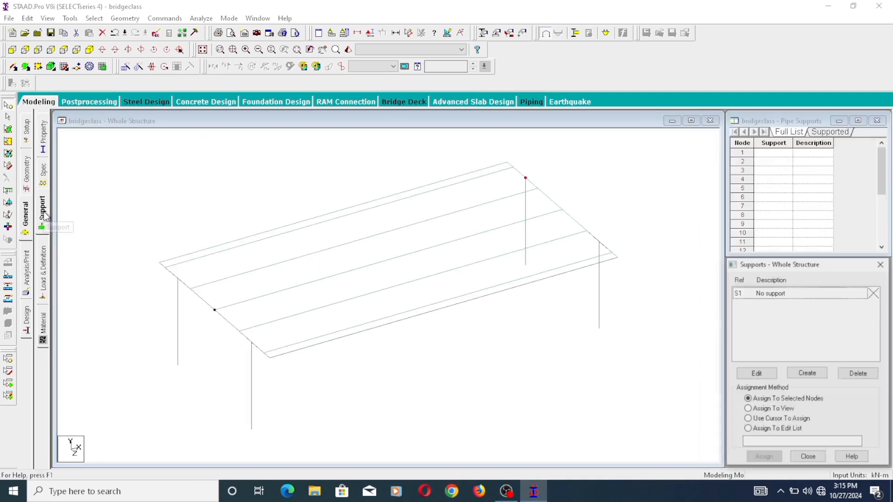
left_click(809, 374)
left_click(716, 240)
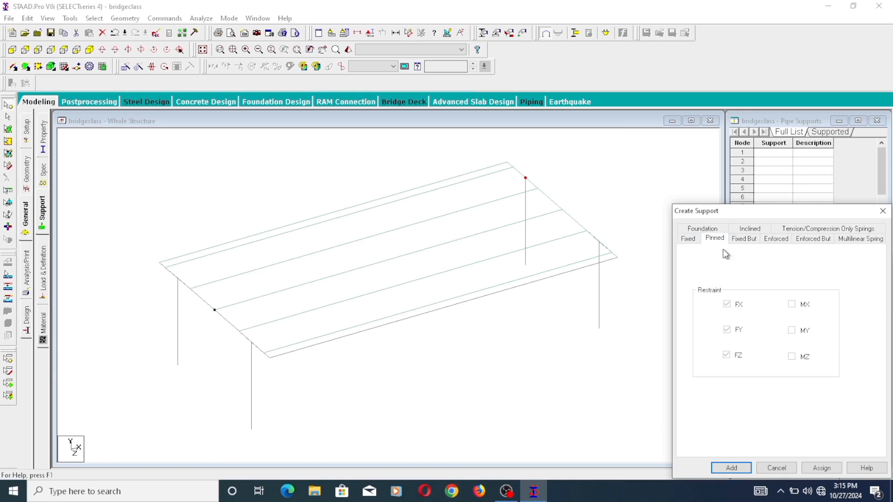
left_click(743, 469)
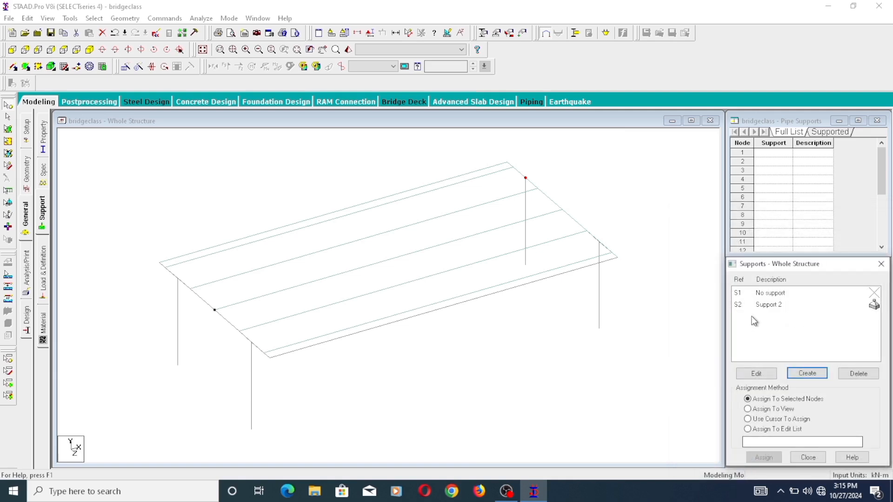
- Assign the pinned support to the base nodes of all four columns
left_click(767, 305)
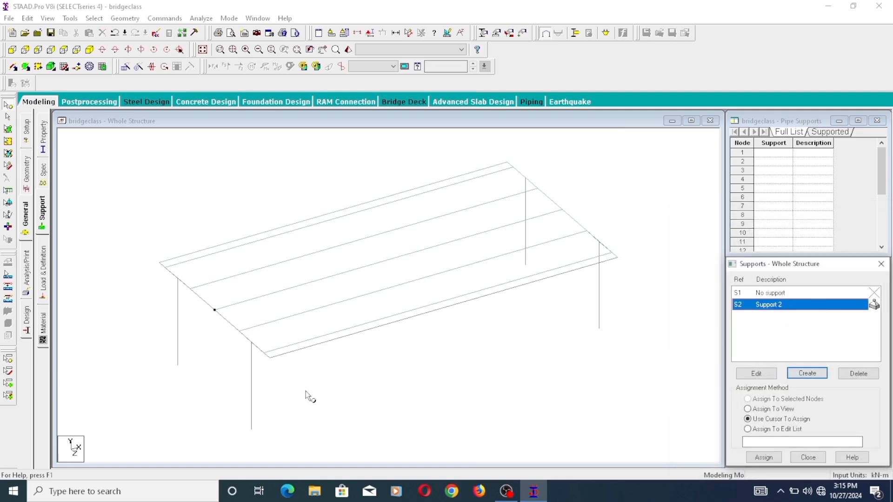
left_click(252, 430)
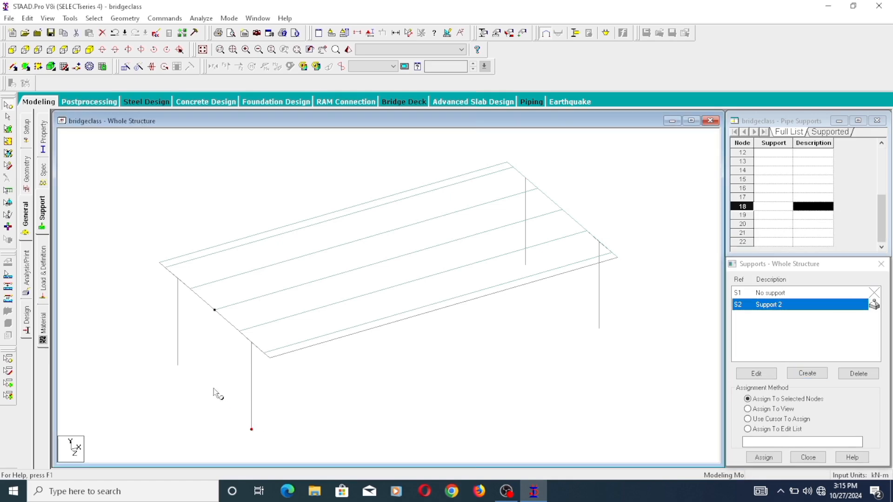
left_click(178, 366, "ctrl")
left_click(599, 328, "ctrl")
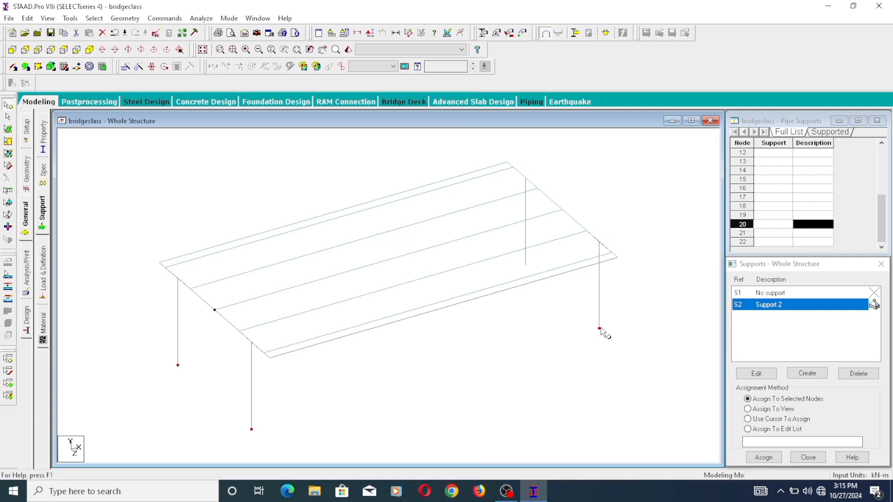
left_click(526, 265, "ctrl")
left_click(763, 457)
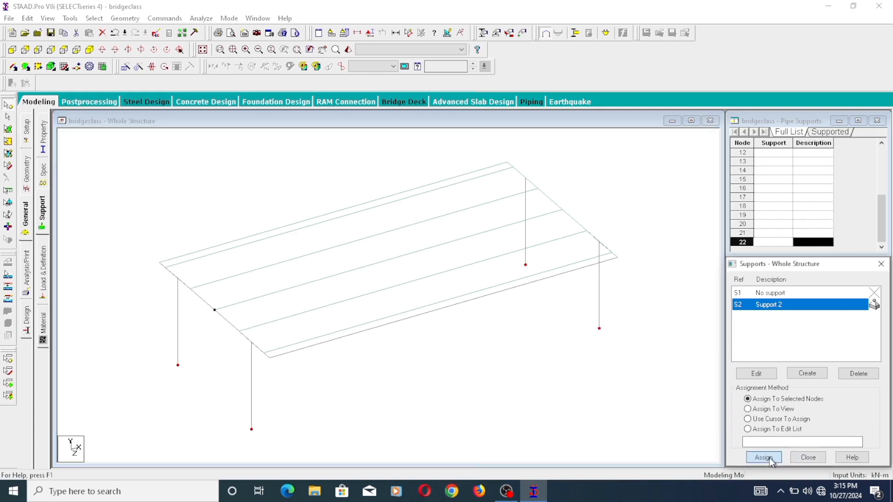
left_click(814, 390)
left_click(636, 389)
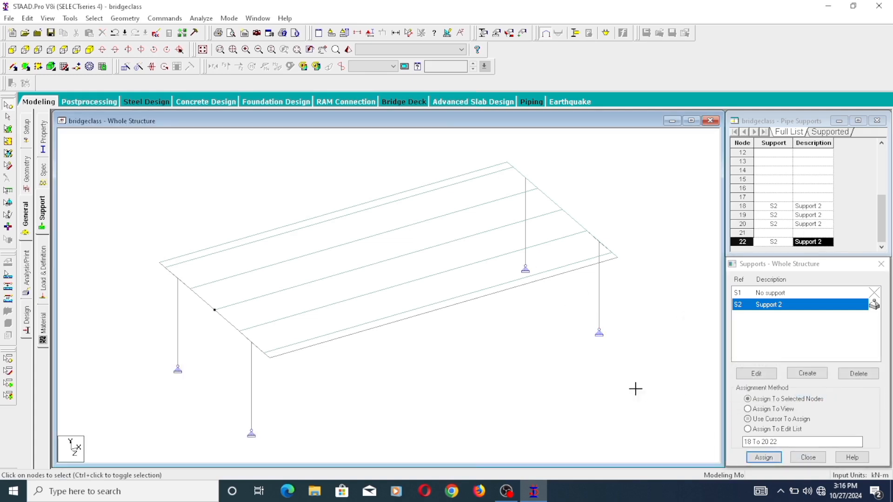
- Render the whole structure in 3D, saving the modified model, and examine the deck and columns from a lower angle
scroll(635, 389, "down", 5)
scroll(404, 339, "up", 2)
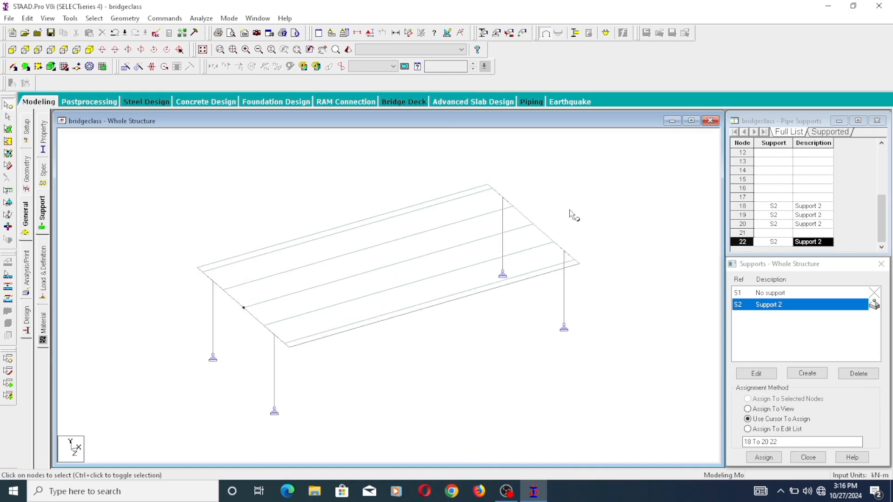
right_click(142, 221)
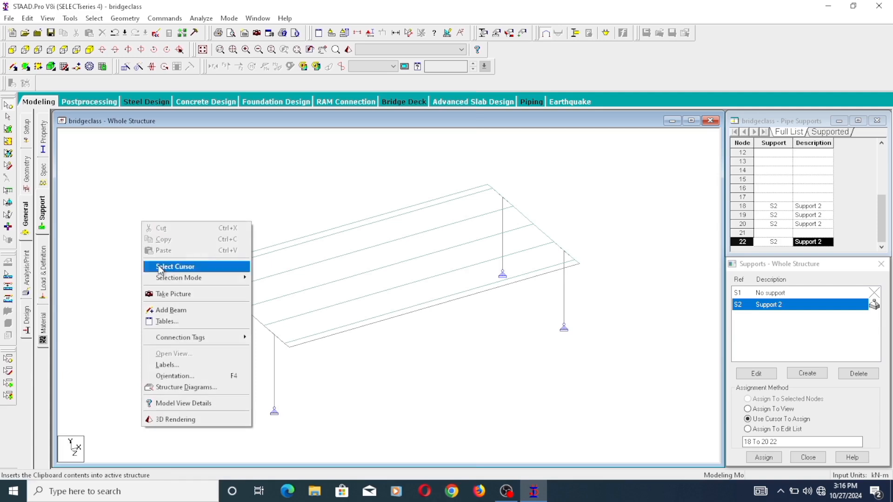
left_click(173, 418)
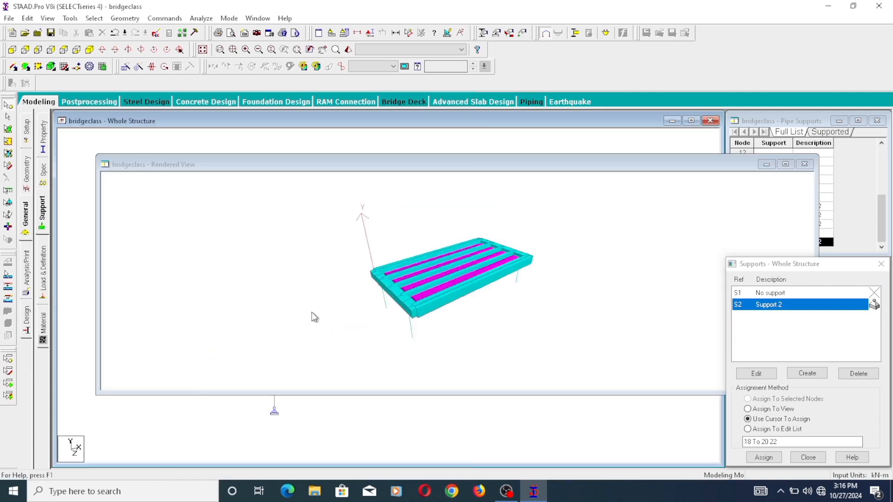
left_click(447, 267)
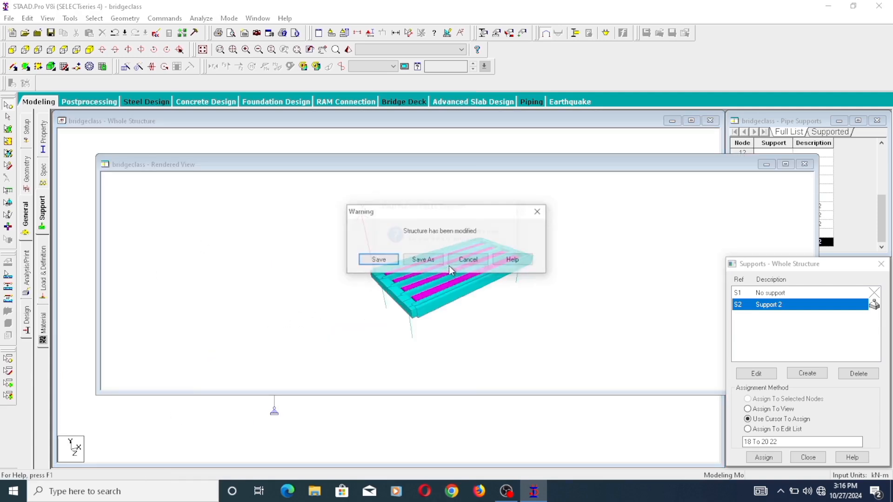
left_click(382, 259)
scroll(465, 279, "up", 5)
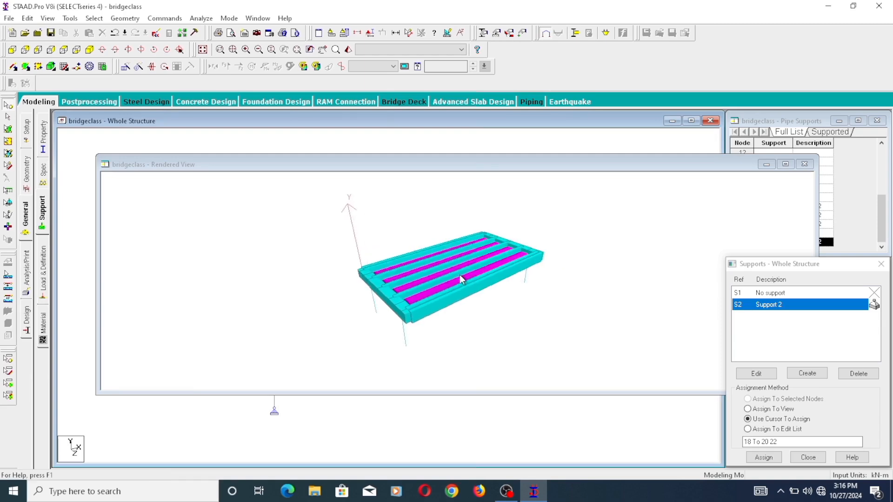
scroll(441, 269, "up", 3)
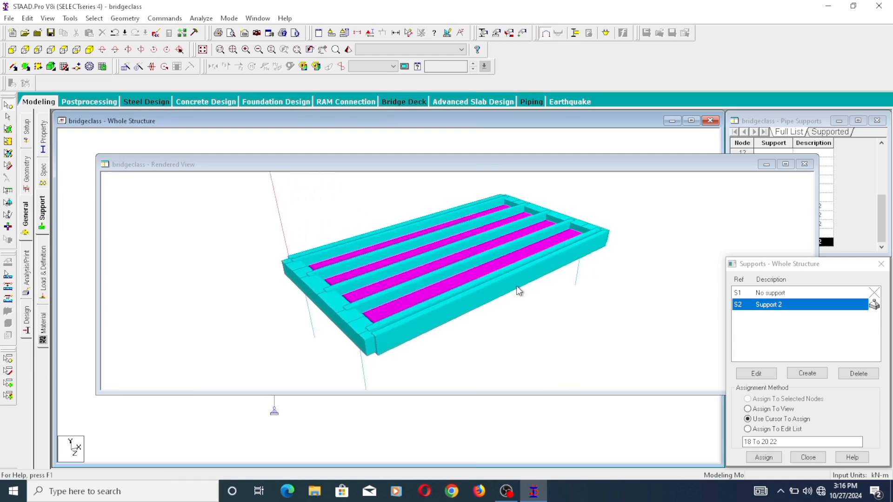
left_click_drag(517, 286, 511, 251)
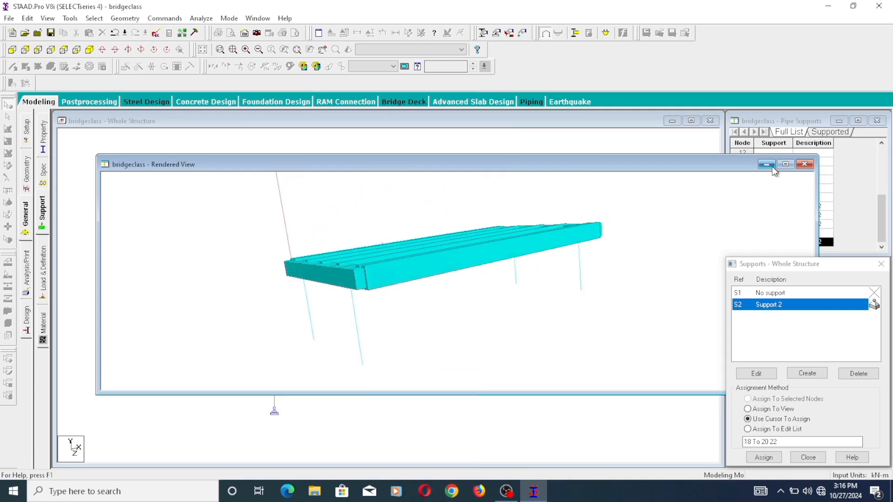
left_click_drag(739, 169, 670, 163)
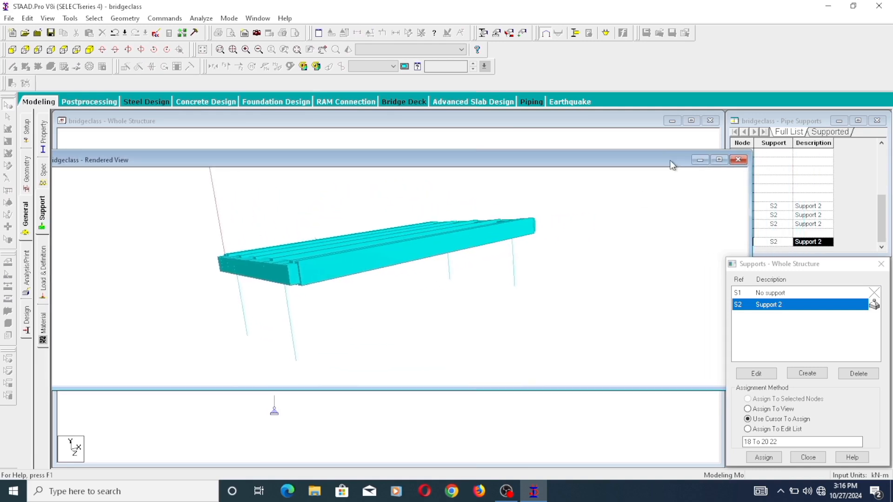
left_click(736, 162)
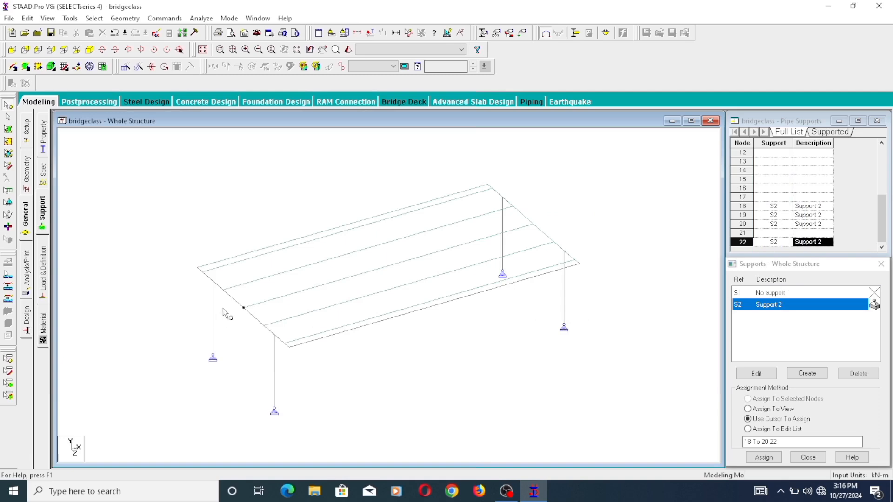
- Assign the Cir 0.80 concrete section to the four columns by selecting the beams parallel to Y
left_click(28, 184)
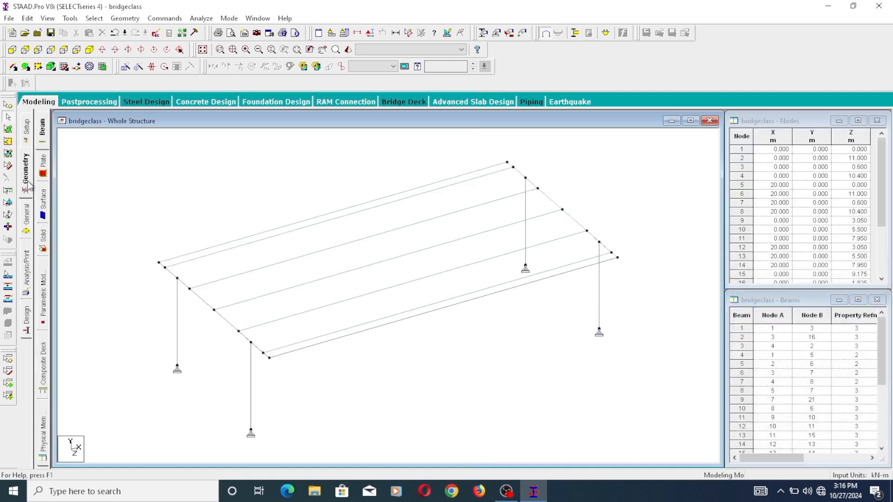
left_click(28, 219)
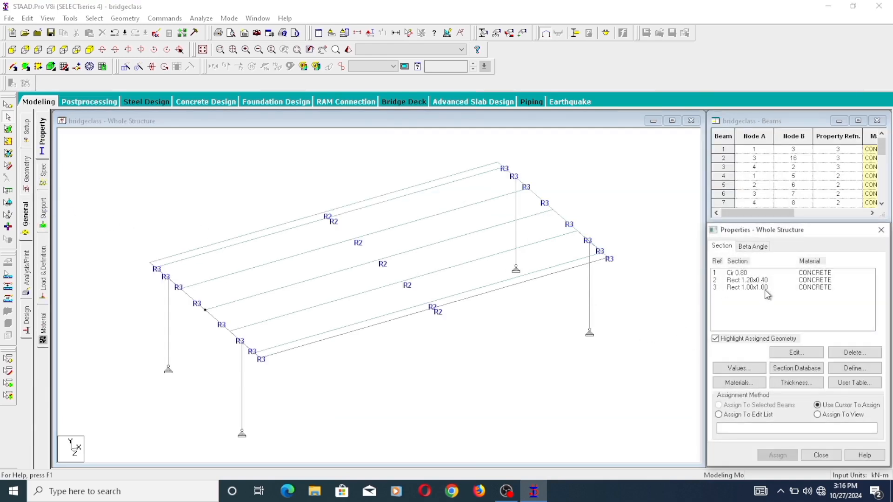
left_click(745, 273)
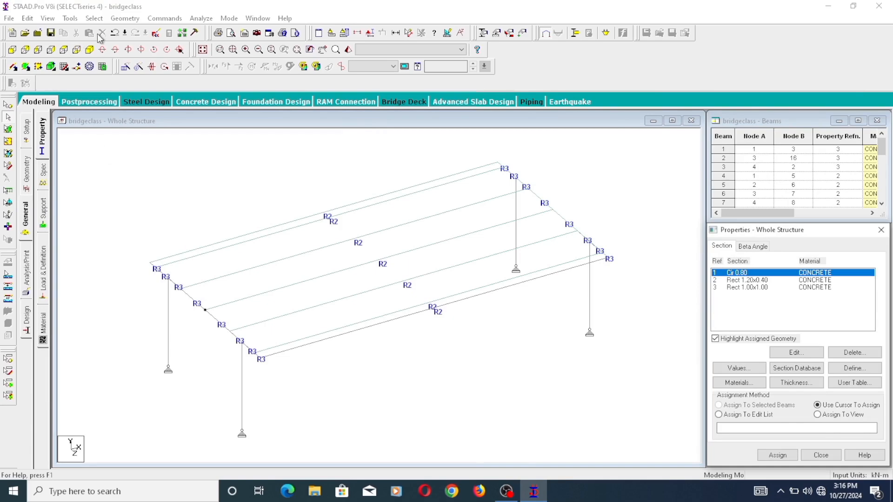
left_click(94, 17)
mouse_move(151, 218)
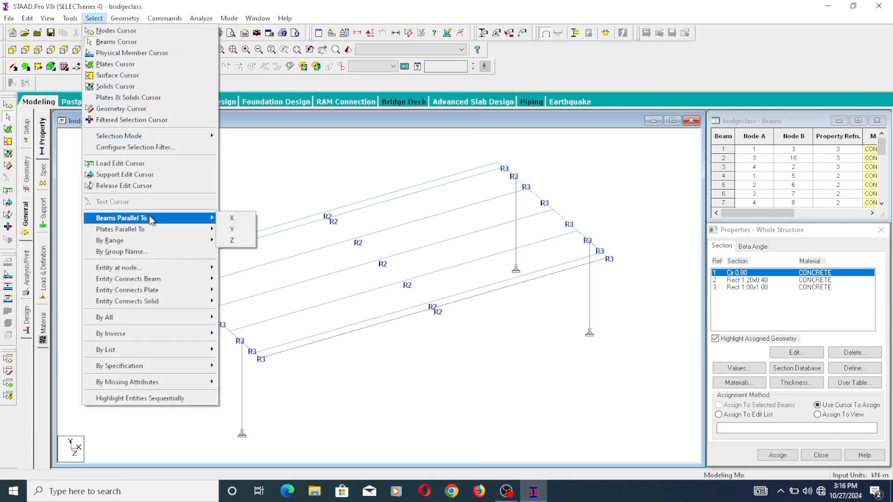
left_click(232, 230)
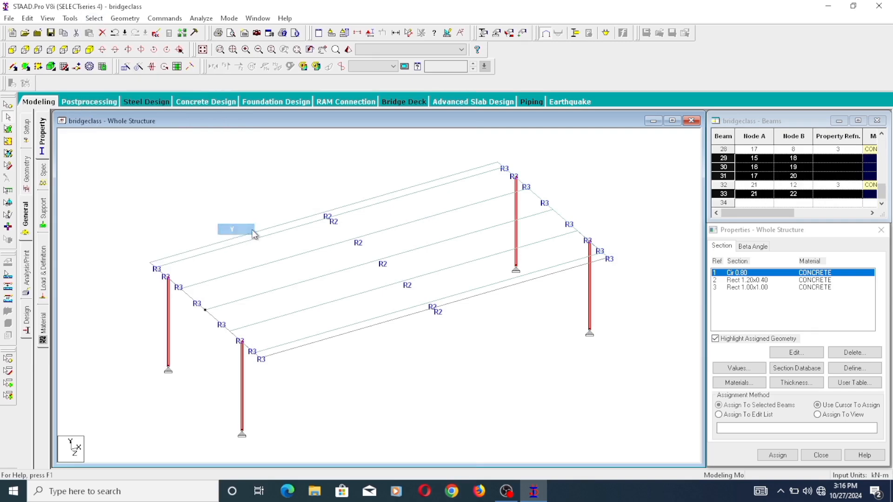
left_click(775, 455)
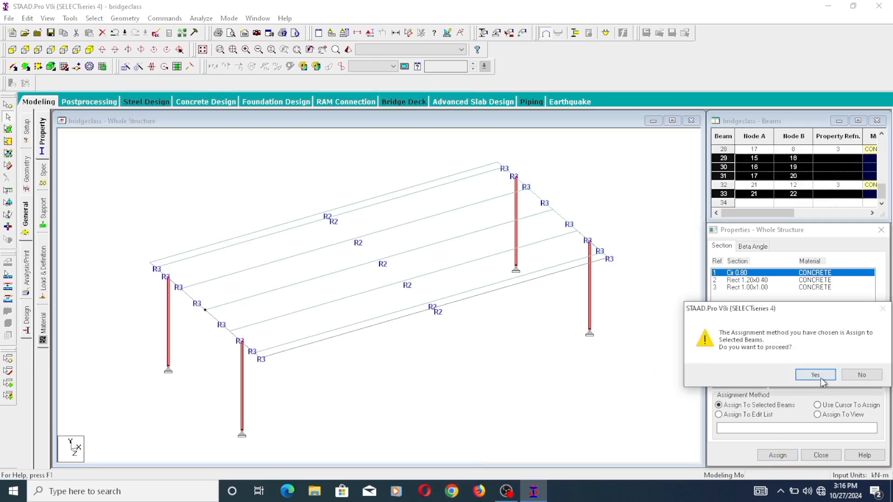
left_click(815, 375)
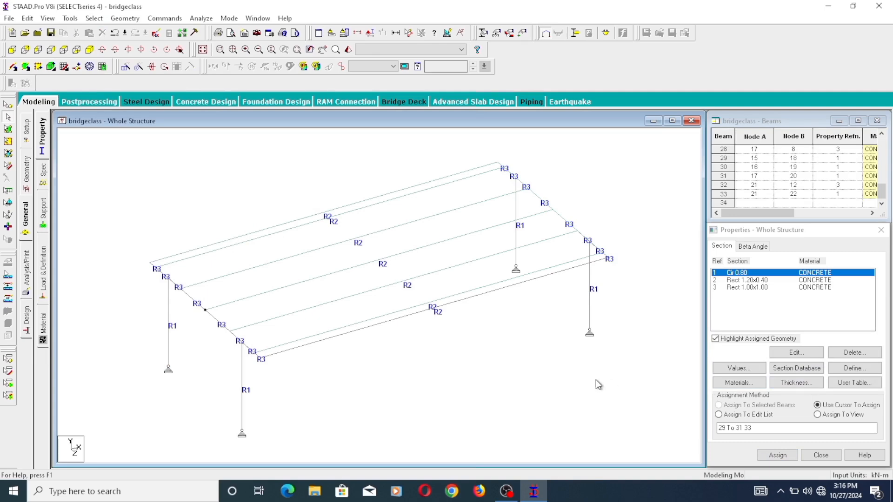
- Render the whole structure in 3D and examine the deck and columns from several angles, including the underside
right_click(479, 334)
left_click(508, 325)
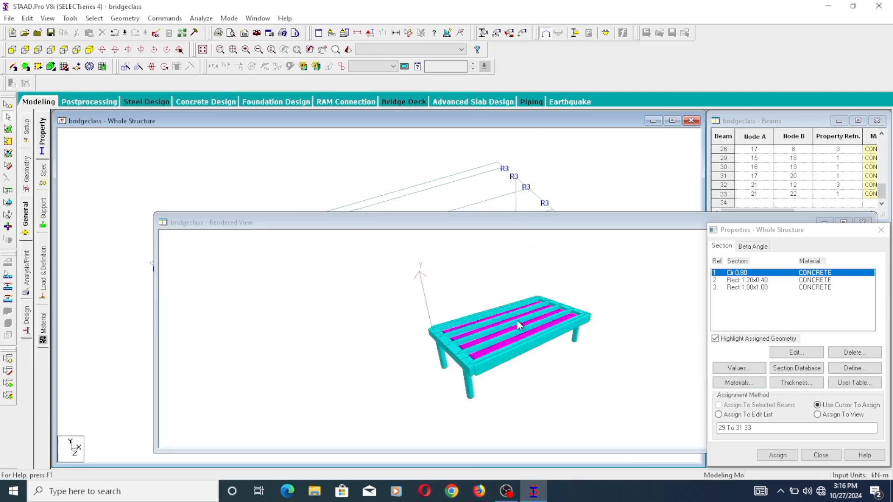
left_click_drag(507, 331, 529, 336)
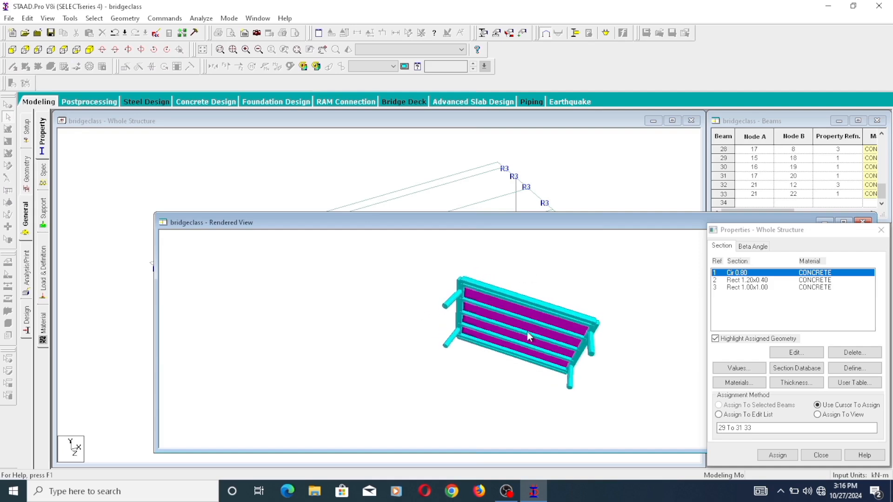
left_click_drag(596, 313, 454, 265)
left_click_drag(544, 225, 370, 200)
left_click(689, 193)
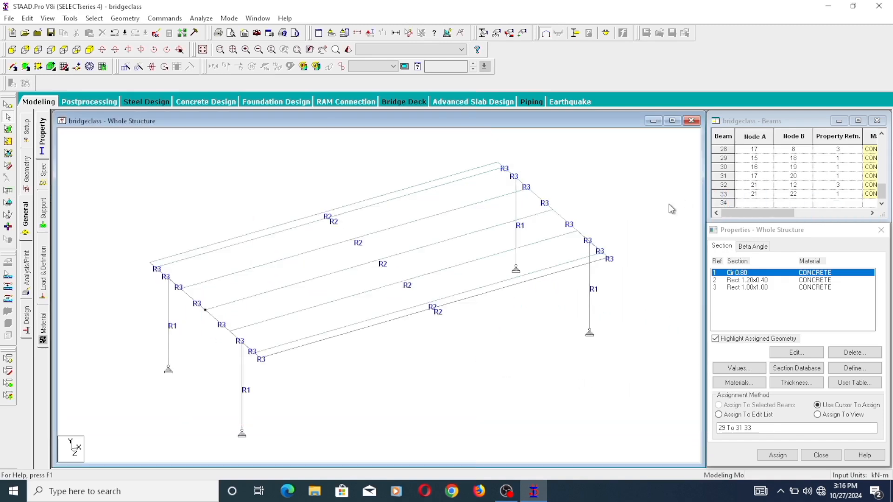
scroll(321, 278, "up", 2)
scroll(577, 316, "down", 3)
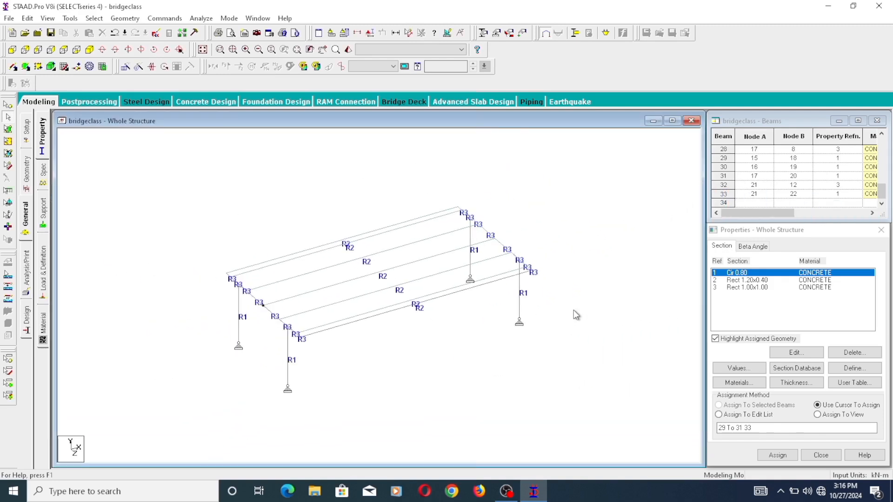
scroll(503, 300, "down", 2)
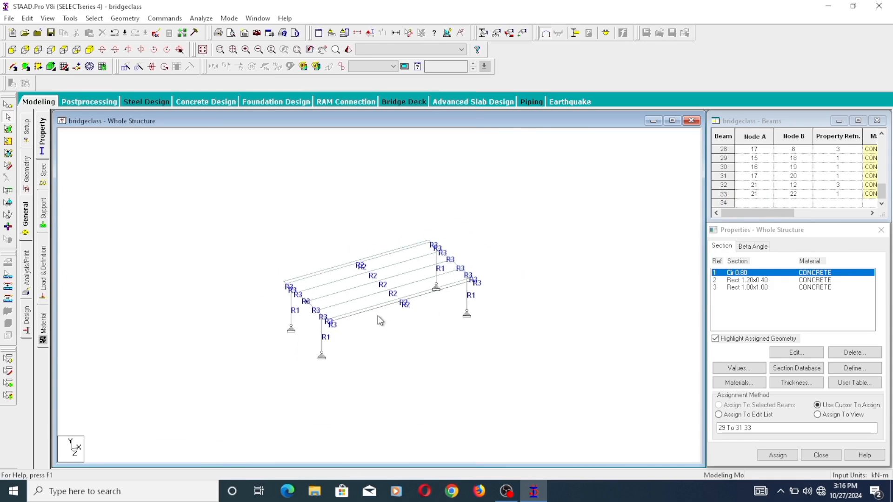
scroll(294, 321, "up", 2)
scroll(271, 308, "down", 1)
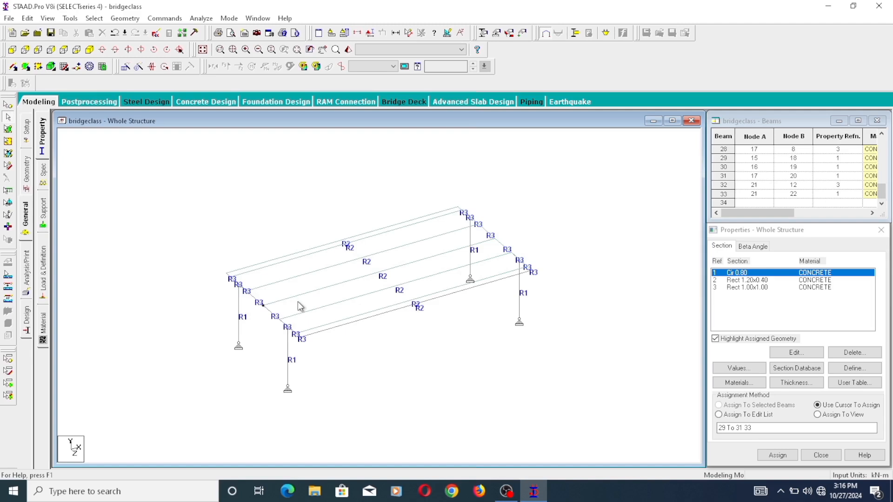
scroll(450, 307, "down", 1)
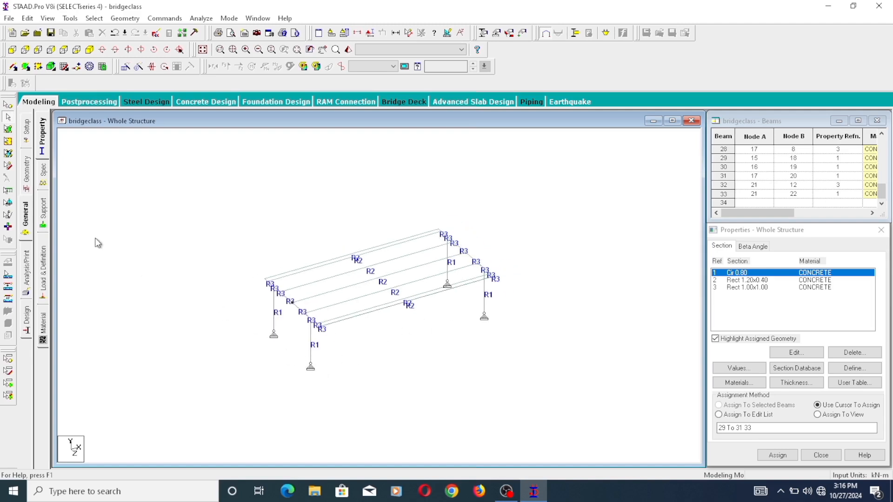
left_click_drag(236, 329, 477, 199)
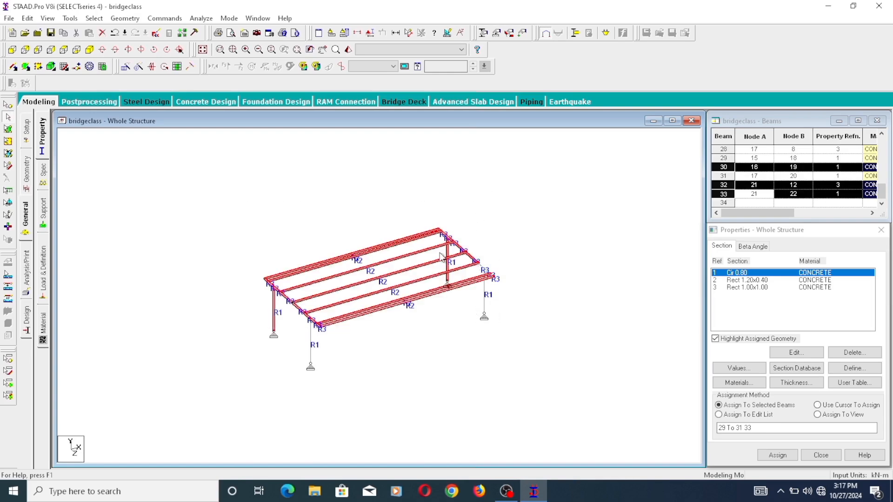
left_click(479, 231)
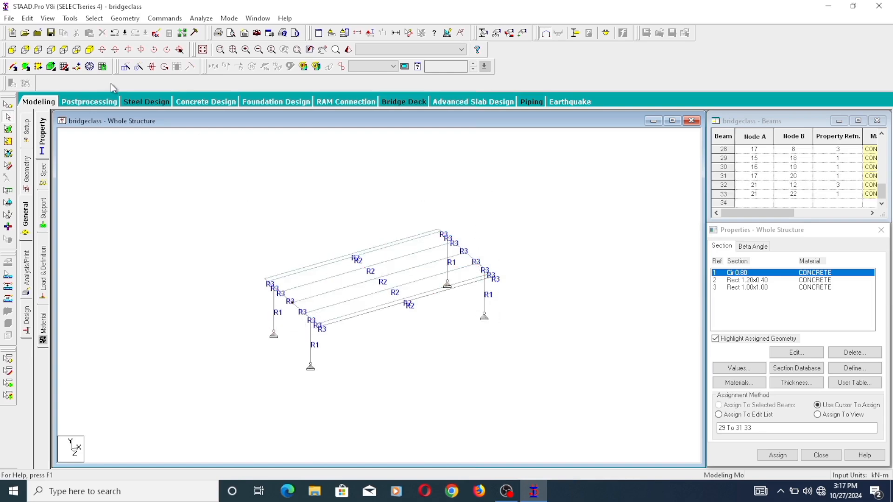
- Try to start surface meshing on the deck members selected in a side view
left_click(61, 52)
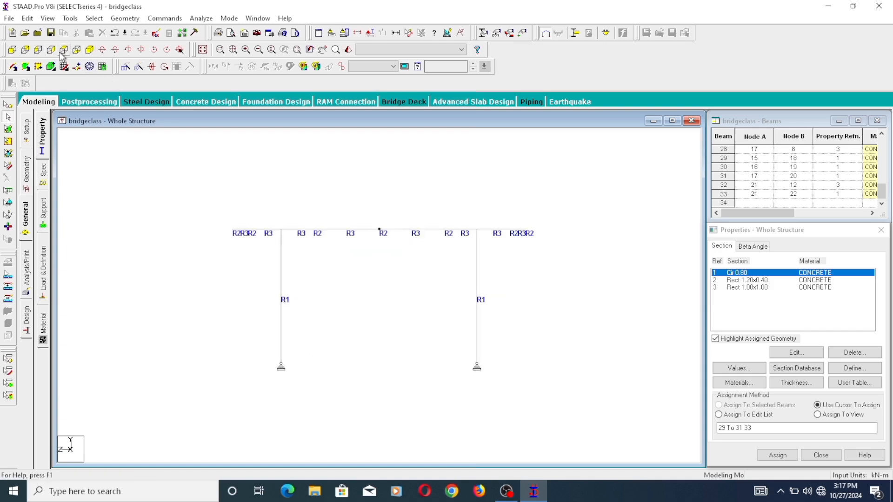
left_click_drag(215, 256, 579, 173)
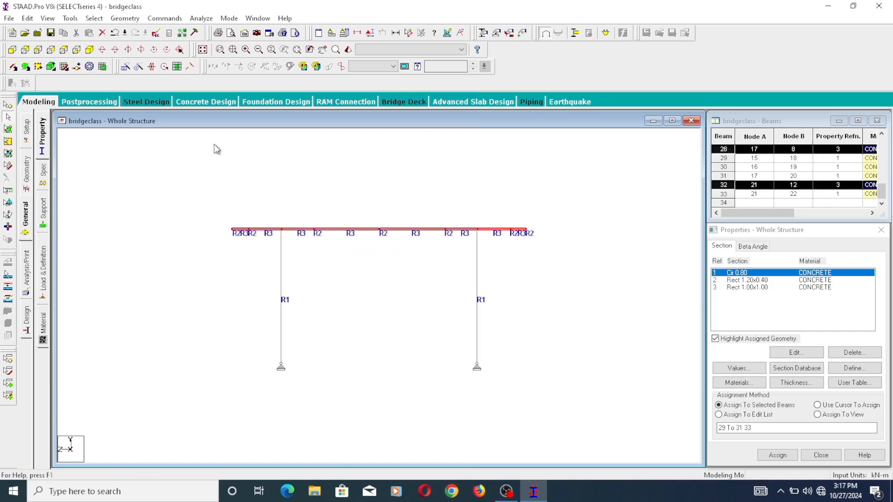
left_click(90, 67)
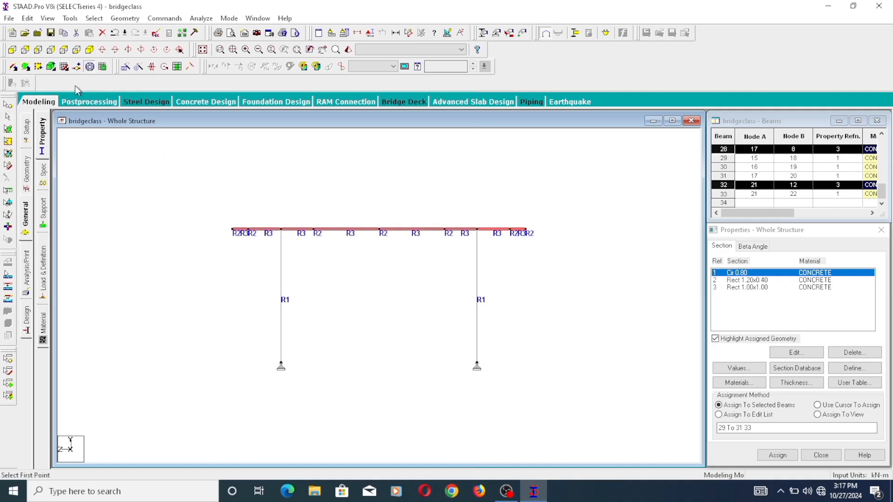
left_click(64, 72)
left_click(65, 69)
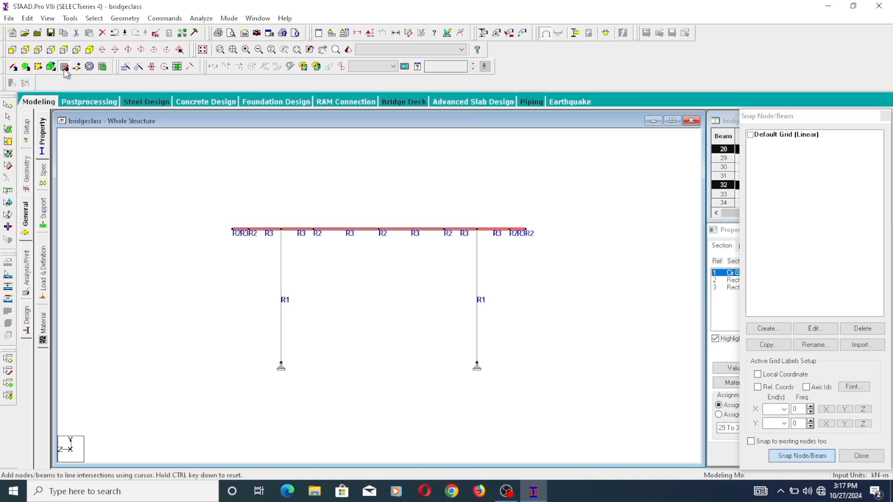
left_click(90, 49)
scroll(310, 308, "up", 2)
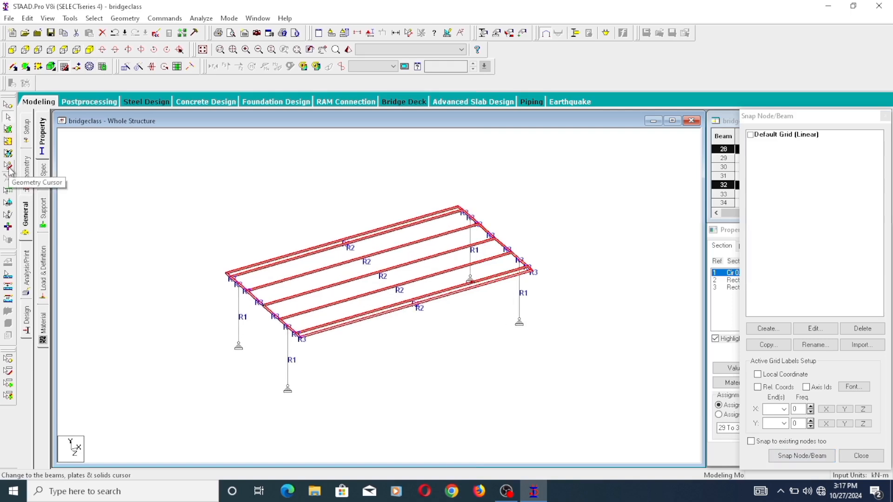
left_click(178, 200)
left_click(8, 165)
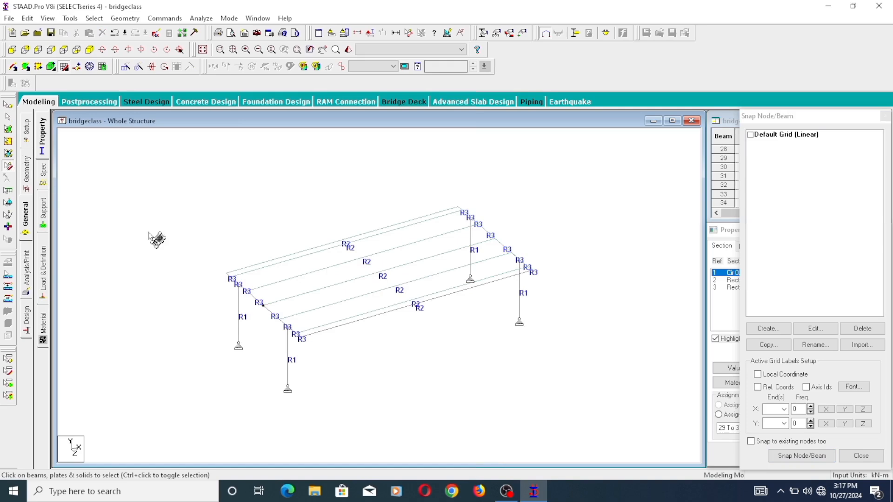
left_click_drag(222, 315, 398, 240)
left_click(449, 291)
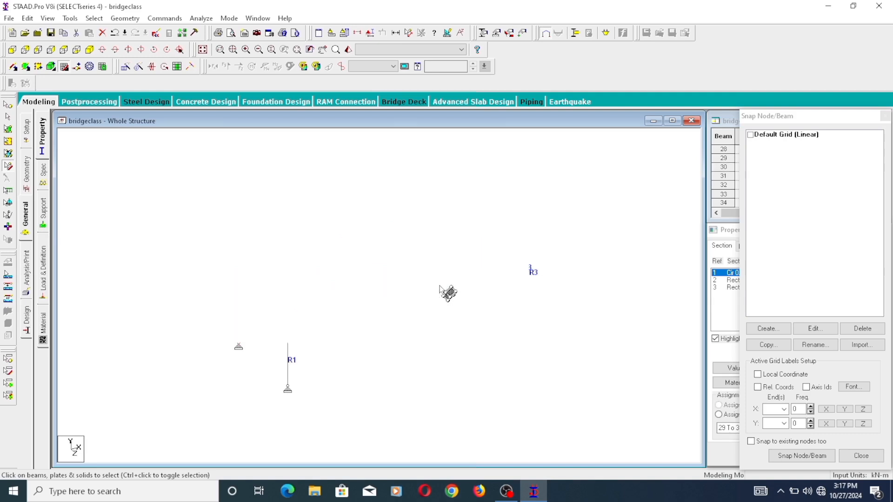
left_click_drag(454, 311, 342, 199)
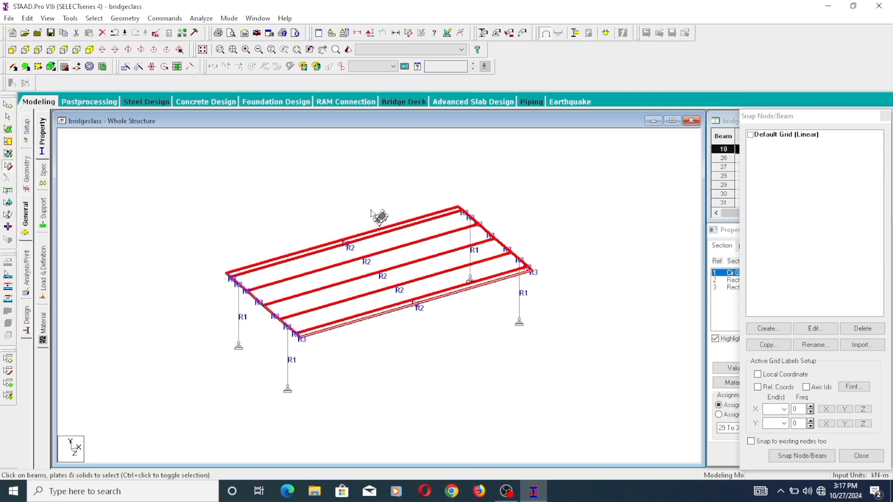
right_click(339, 197)
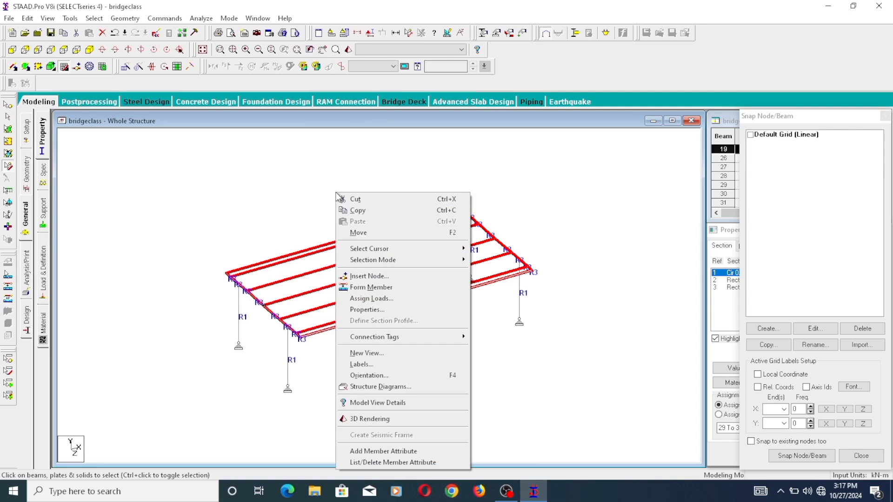
left_click(214, 160)
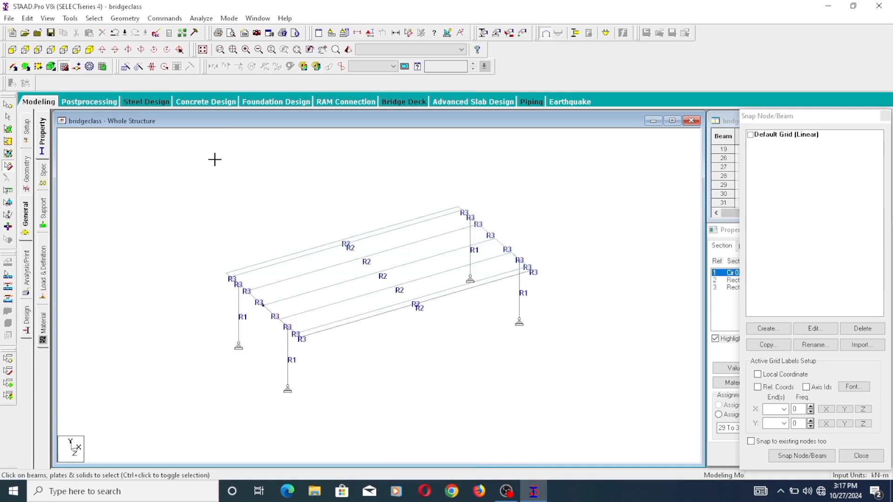
- Select all deck beams and plates with the Geometry Cursor and try to generate a surface mesh from them
left_click_drag(406, 339, 353, 209)
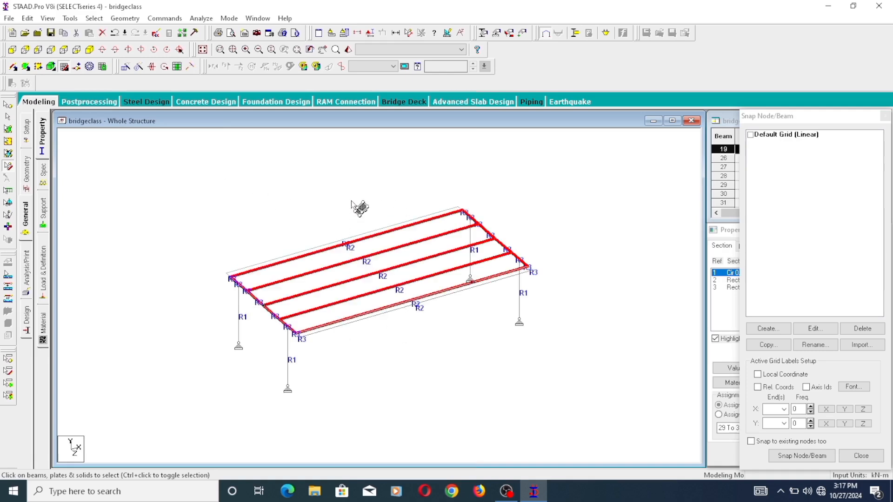
left_click(284, 256, "ctrl")
scroll(272, 284, "up", 3)
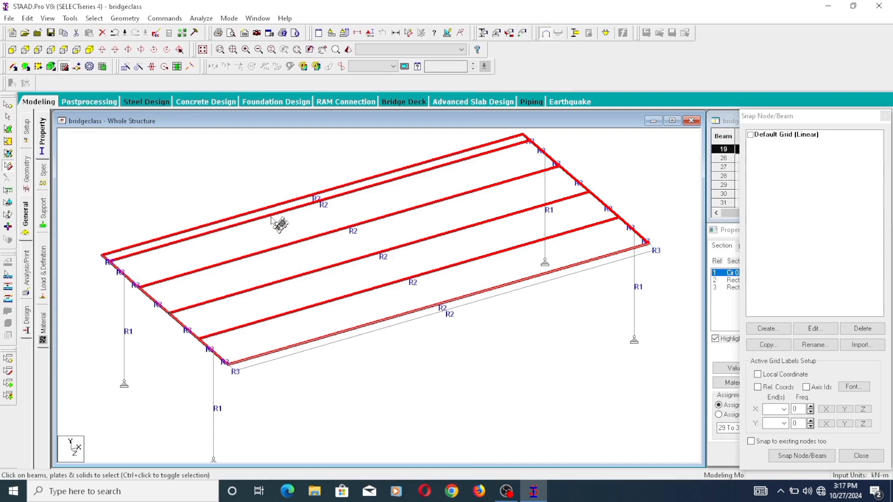
left_click(331, 341, "ctrl")
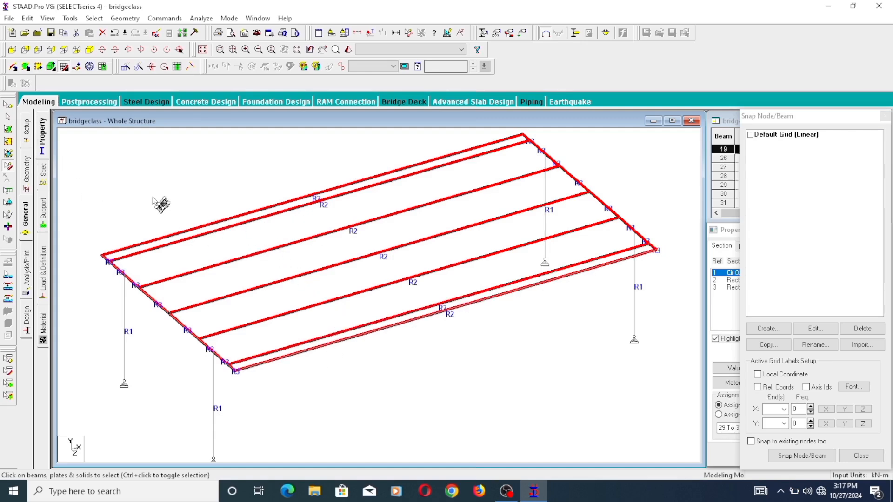
left_click(90, 68)
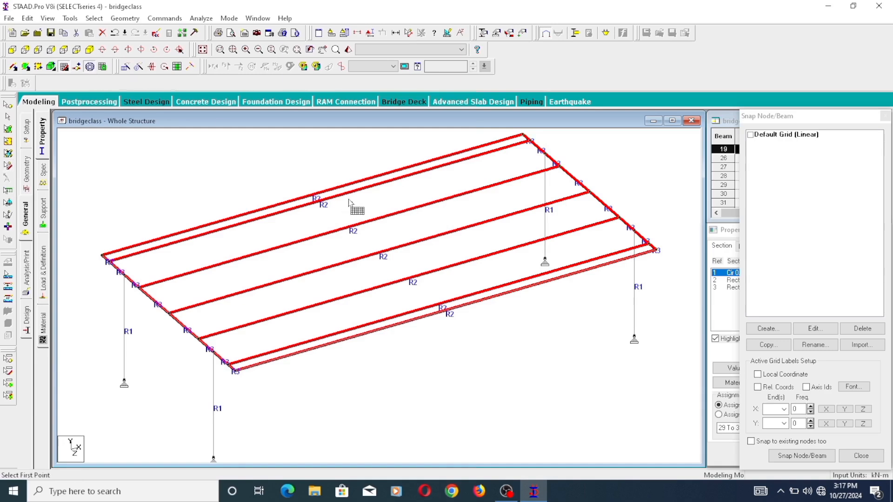
scroll(401, 228, "down", 1)
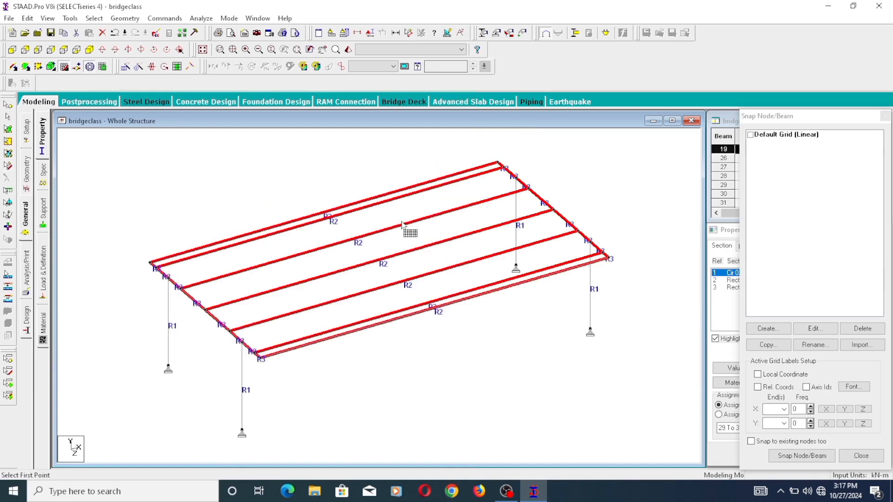
right_click(363, 189)
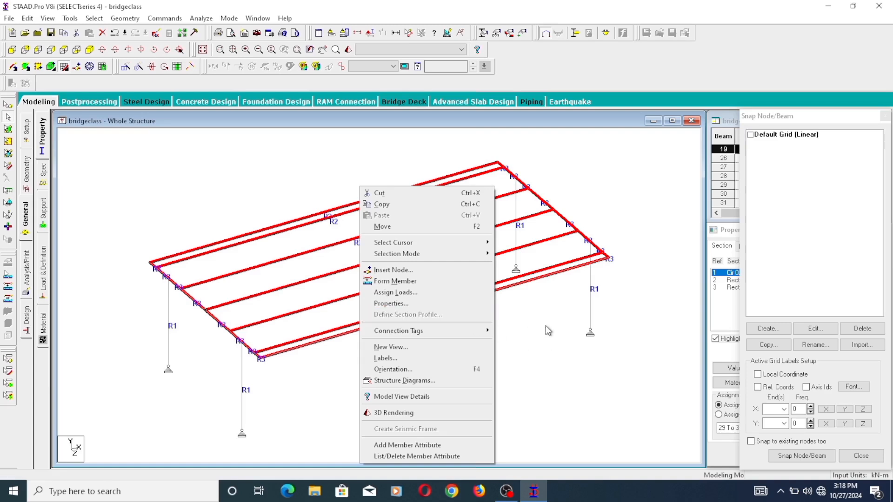
left_click(576, 349)
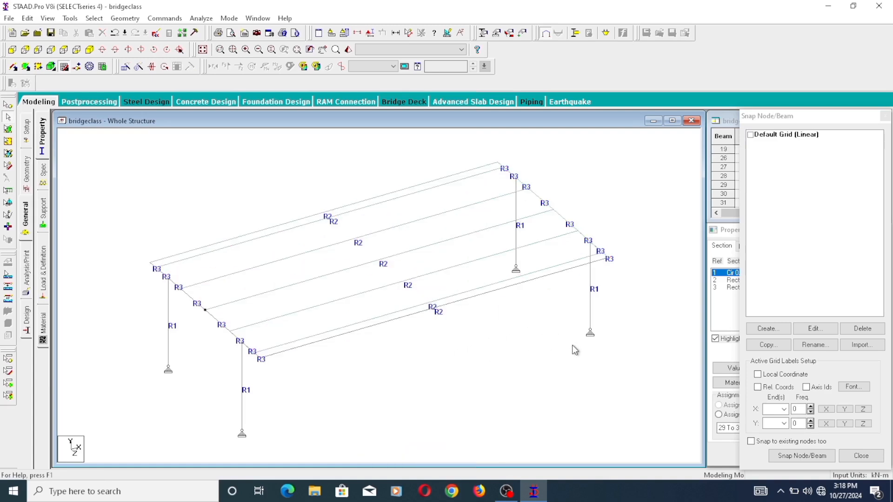
- Select the deck beams and plates with the Geometry Cursor and start generating a plate mesh
left_click(127, 18)
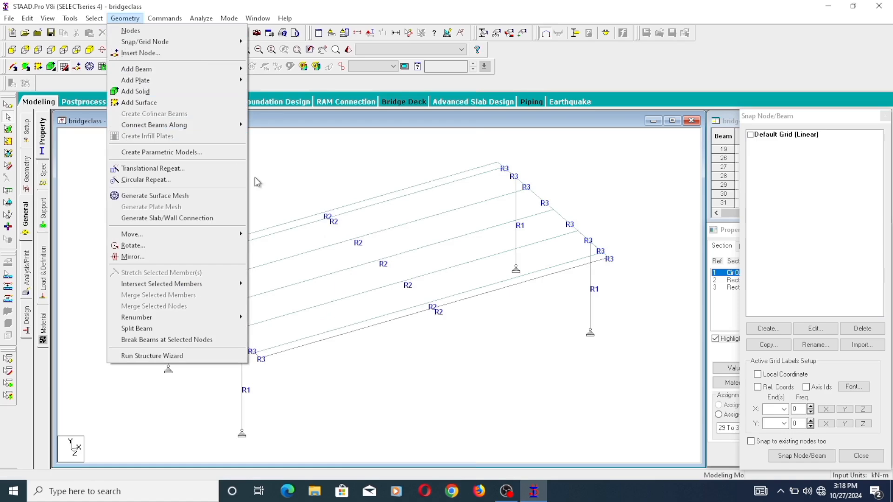
left_click(87, 186)
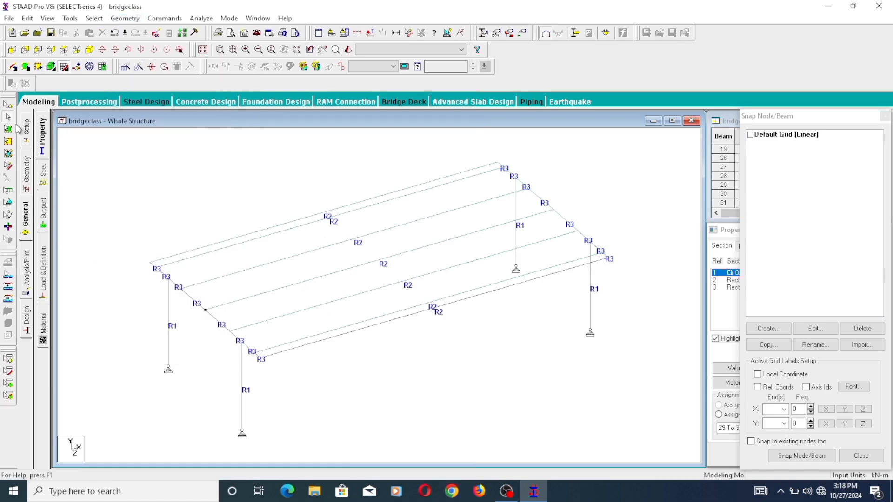
left_click(7, 166)
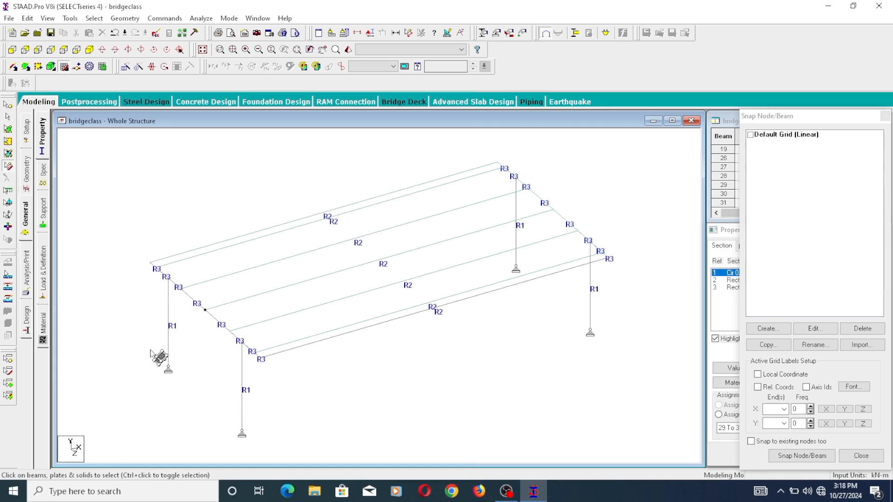
left_click_drag(160, 355, 459, 171)
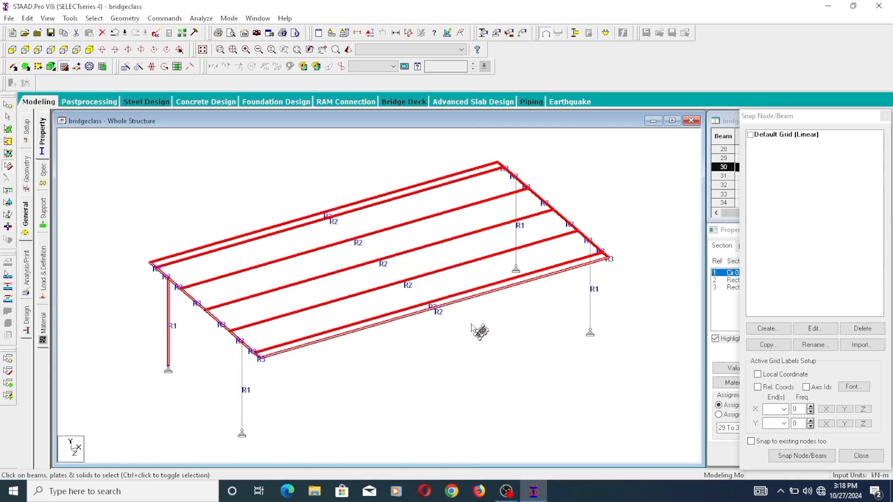
left_click(125, 18)
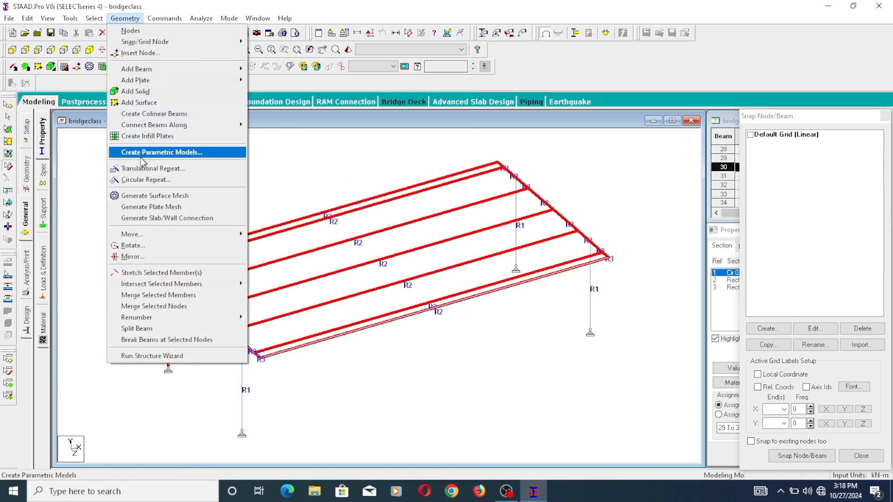
left_click(156, 207)
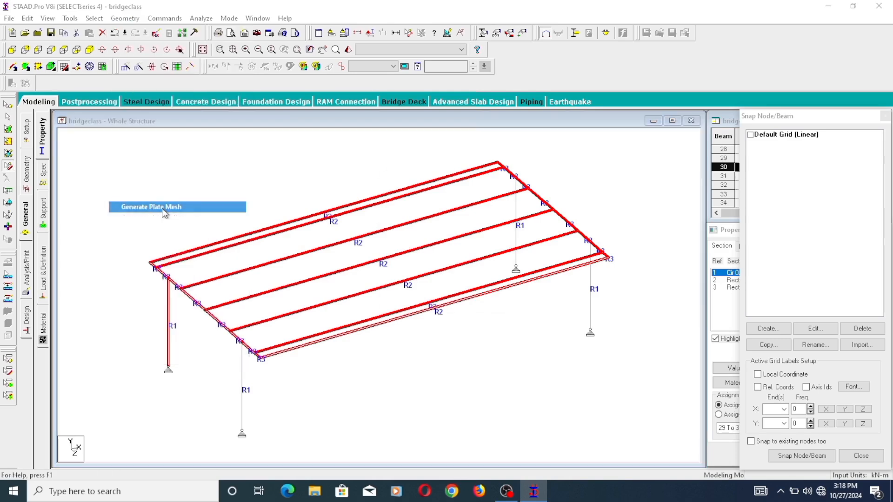
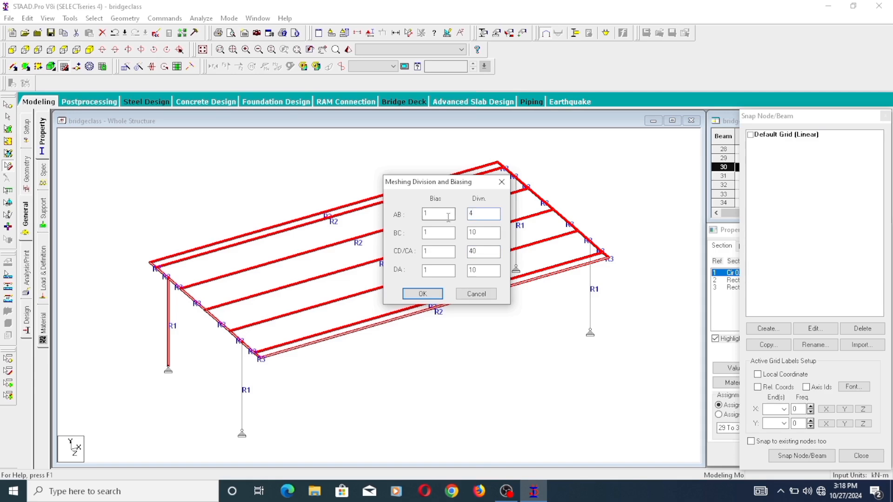
- Generate a quadrilateral mesh on the deck plates with 40 divisions along AB and CD and 5 along BC and DA
type("0")
type("5")
left_click_drag(483, 237, 467, 242)
type("5")
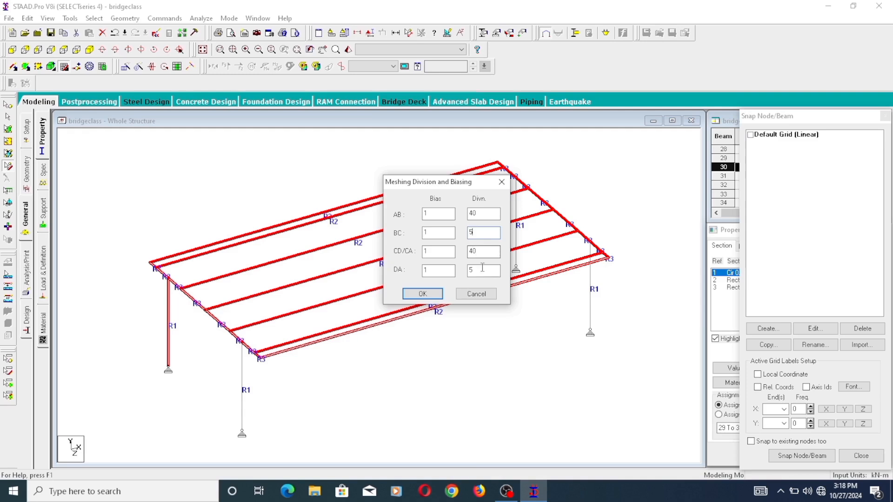
left_click(423, 294)
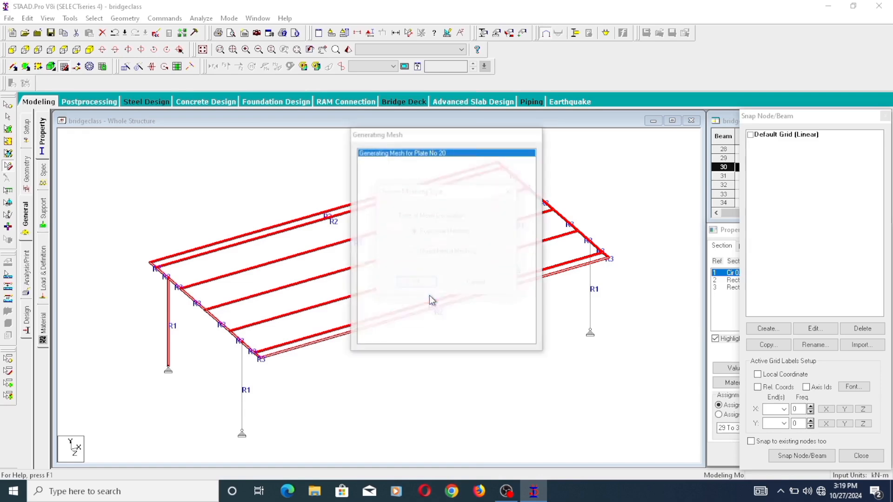
left_click(428, 255)
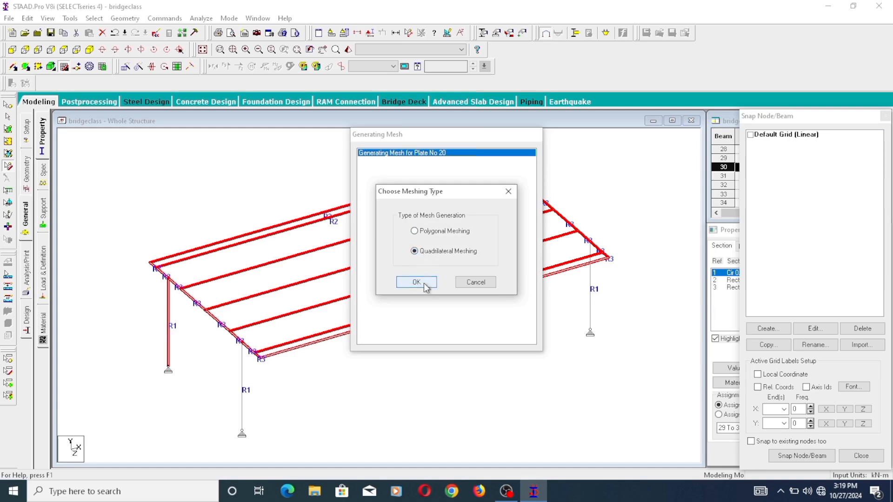
left_click(424, 283)
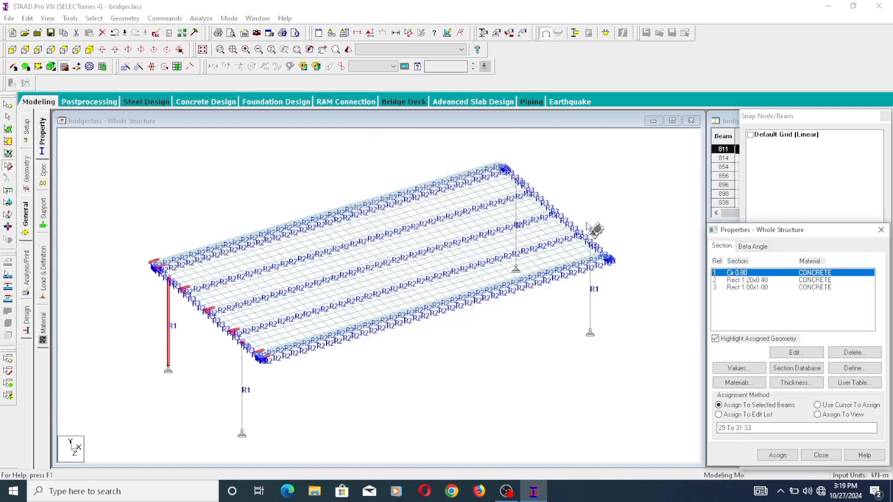
- Clear the member selection and inspect the generated mesh across the deck
scroll(379, 279, "up", 3)
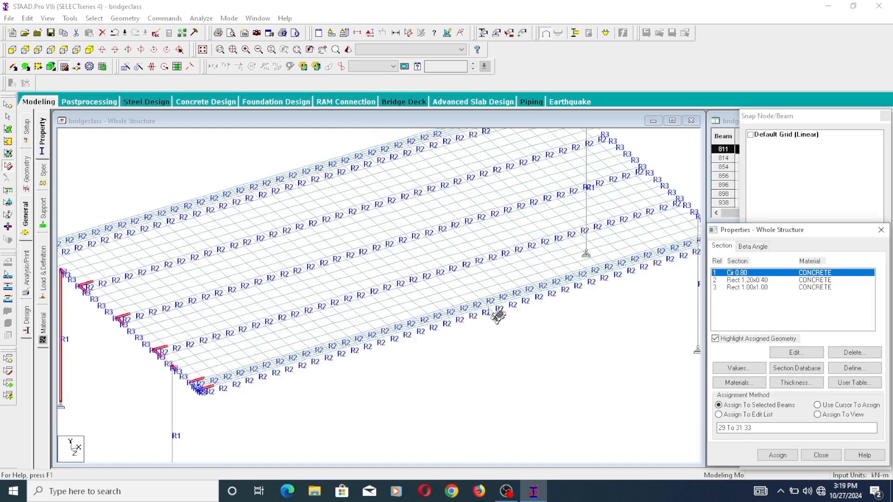
scroll(517, 328, "down", 4)
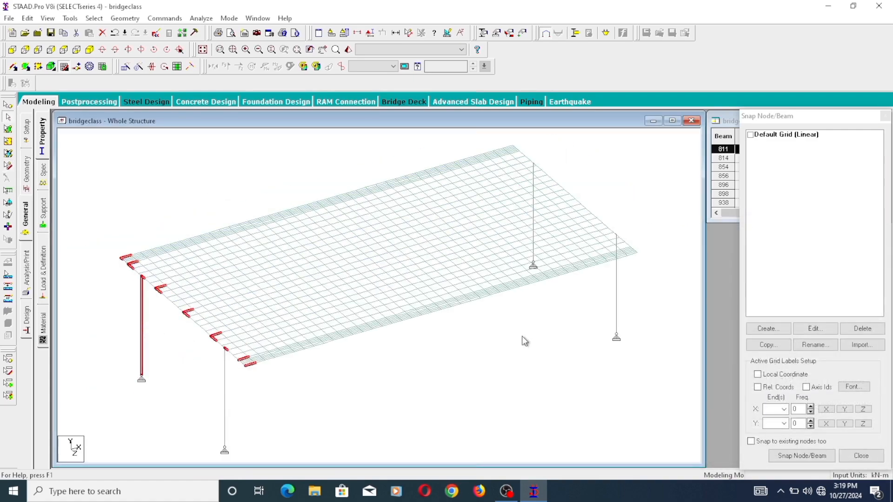
left_click(522, 336)
scroll(306, 270, "up", 5)
scroll(522, 265, "down", 5)
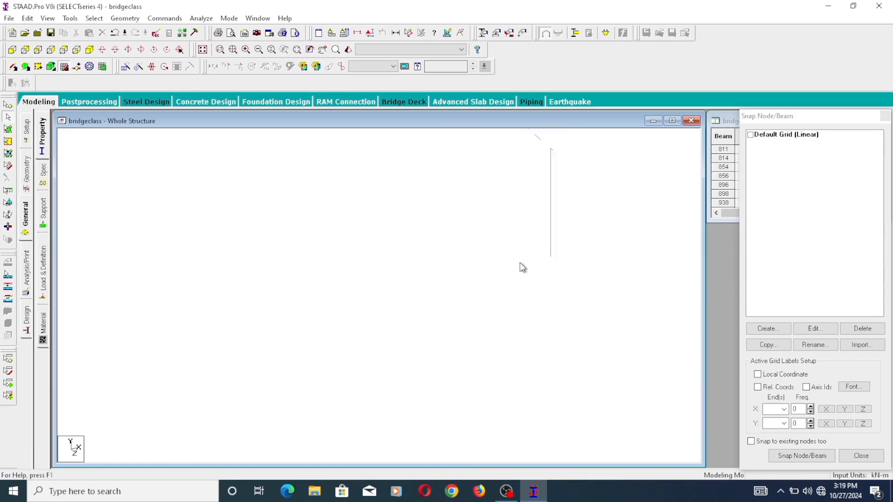
- Render the meshed structure in 3D, examine the beams and deck plates from above, and close the rendering
right_click(529, 325)
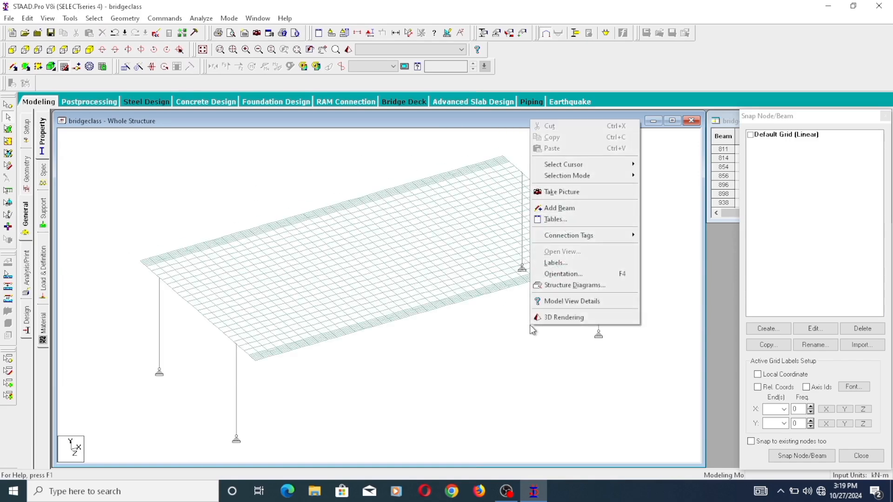
left_click(559, 317)
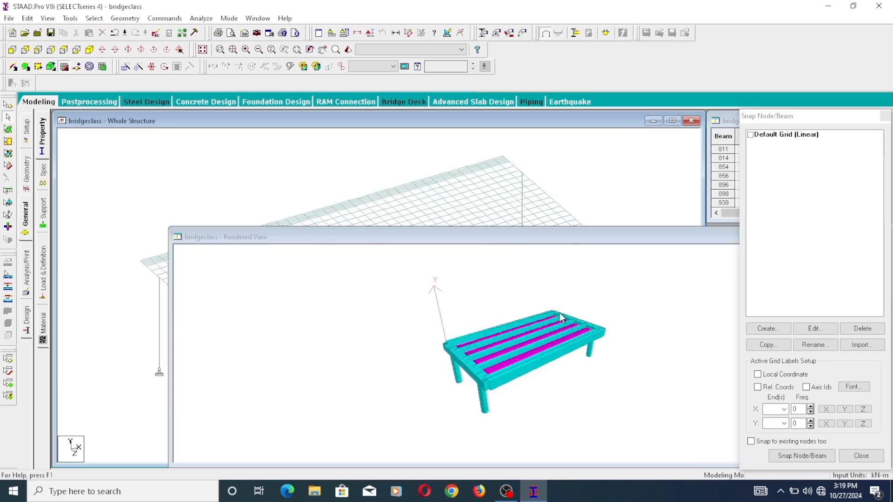
left_click_drag(591, 239, 470, 139)
scroll(393, 274, "up", 5)
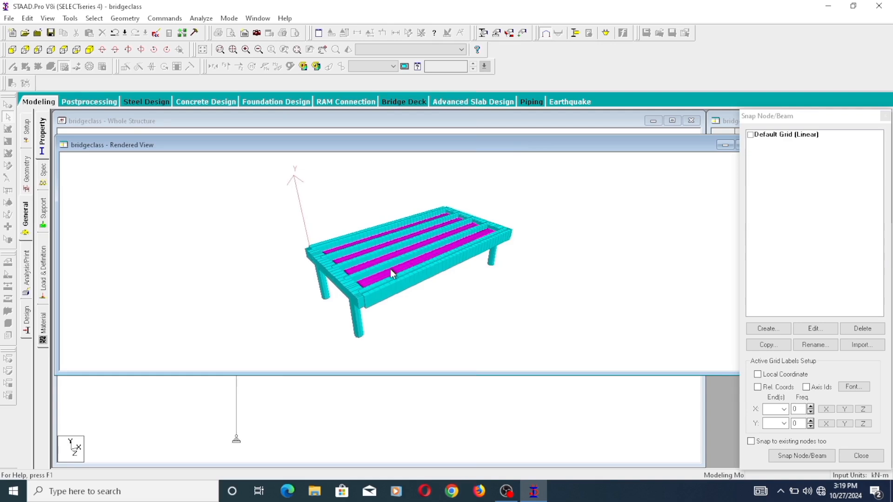
scroll(397, 267, "up", 5)
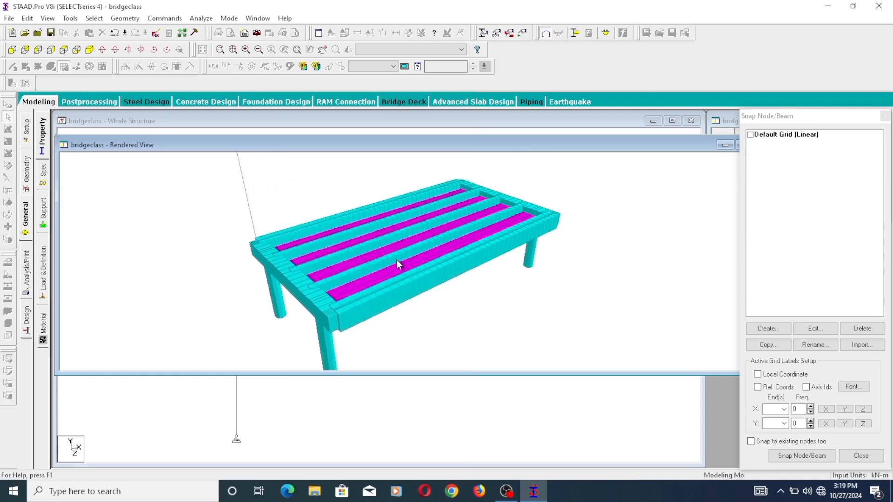
scroll(401, 257, "up", 6)
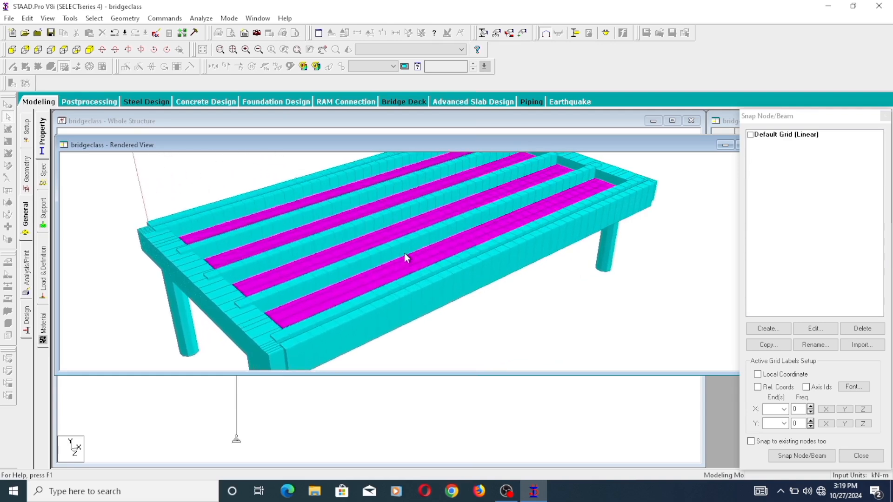
left_click_drag(404, 268, 447, 204)
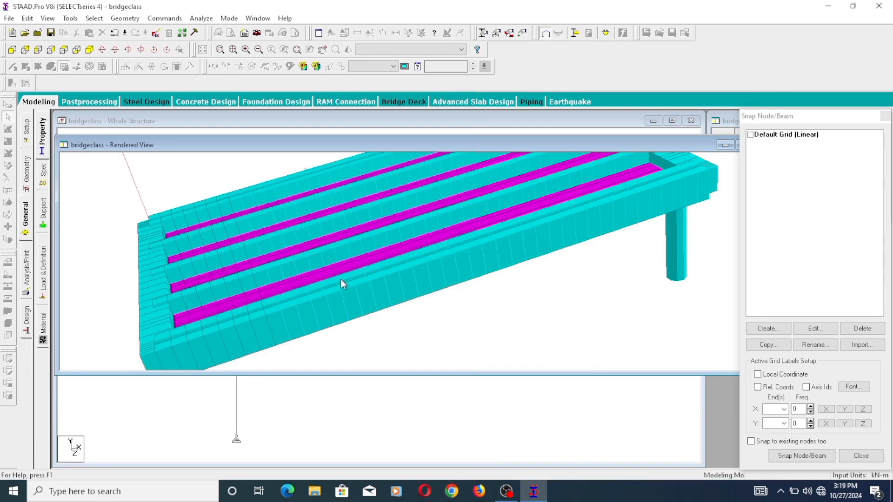
left_click_drag(691, 149, 674, 148)
left_click(680, 145)
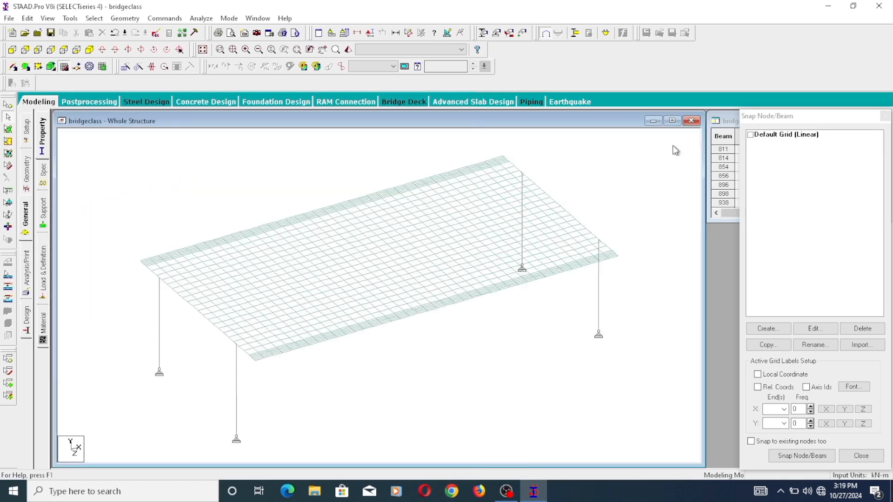
scroll(337, 311, "up", 1)
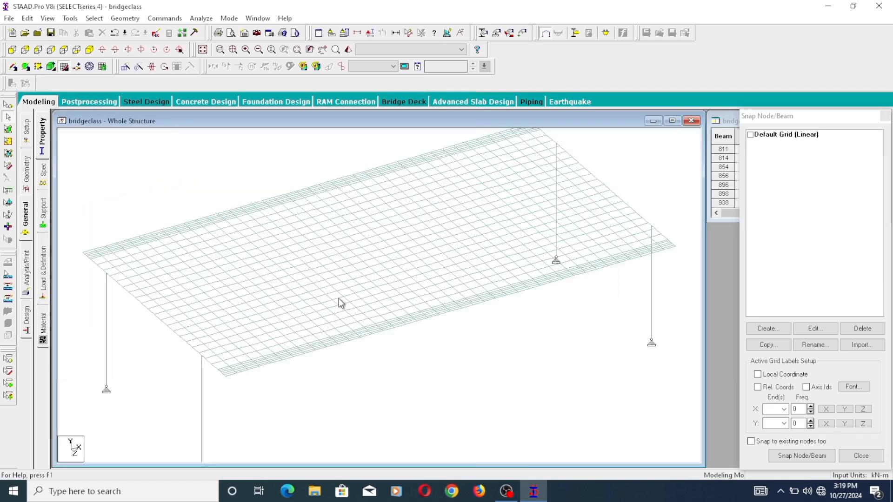
left_click(45, 176)
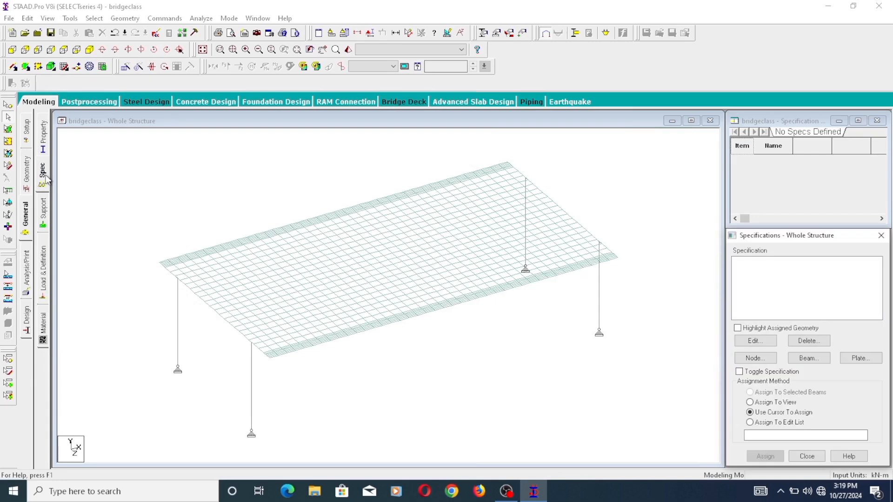
left_click(815, 361)
left_click(703, 272)
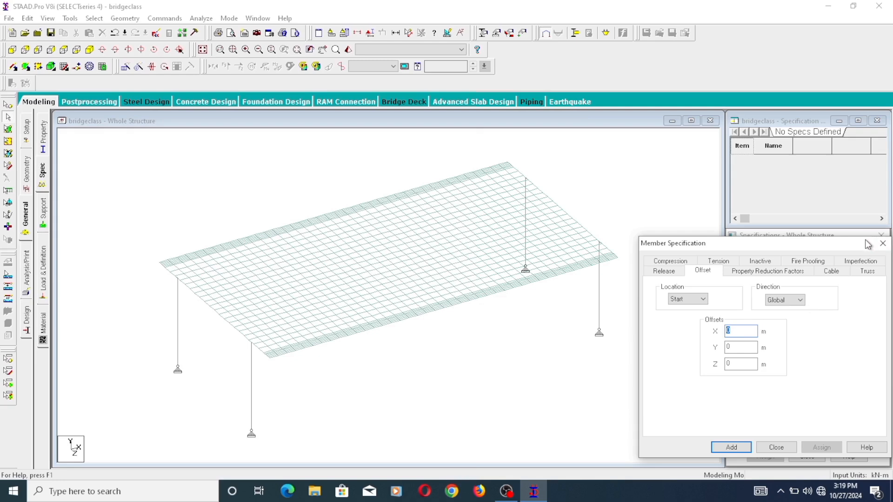
left_click_drag(867, 244, 832, 250)
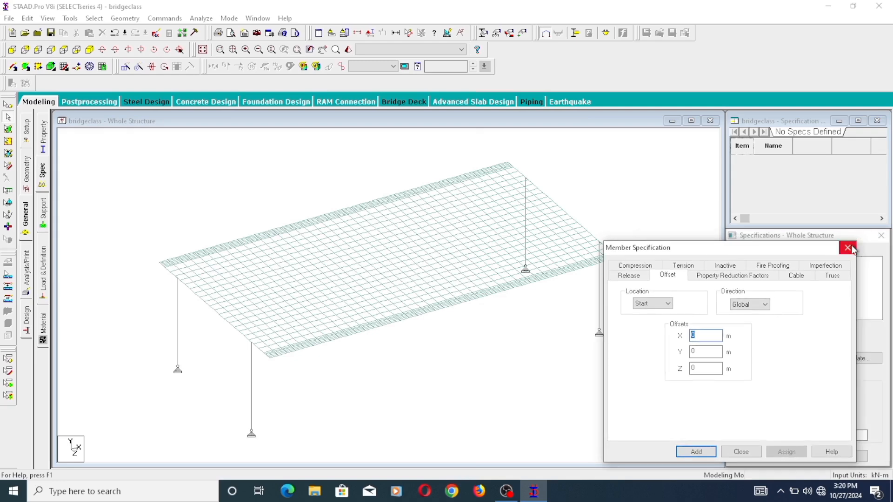
left_click(848, 248)
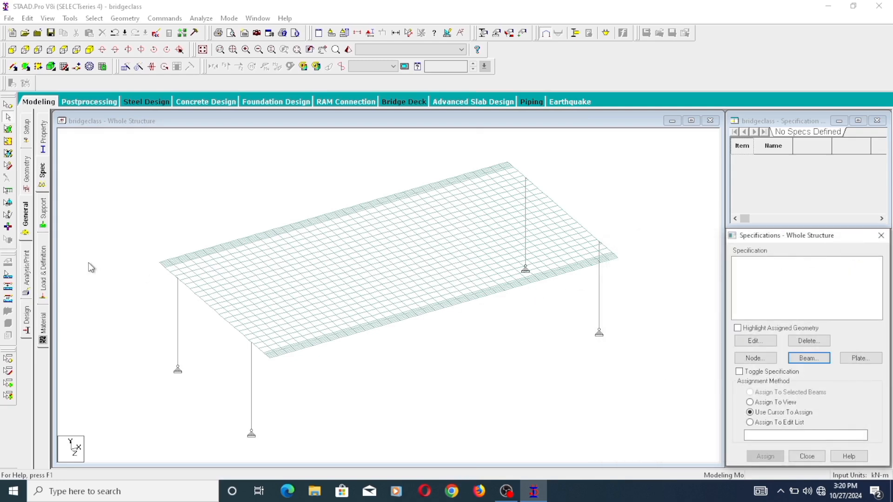
- Define a concrete plate element thickness of 0.25 m at all four nodes
left_click(43, 135)
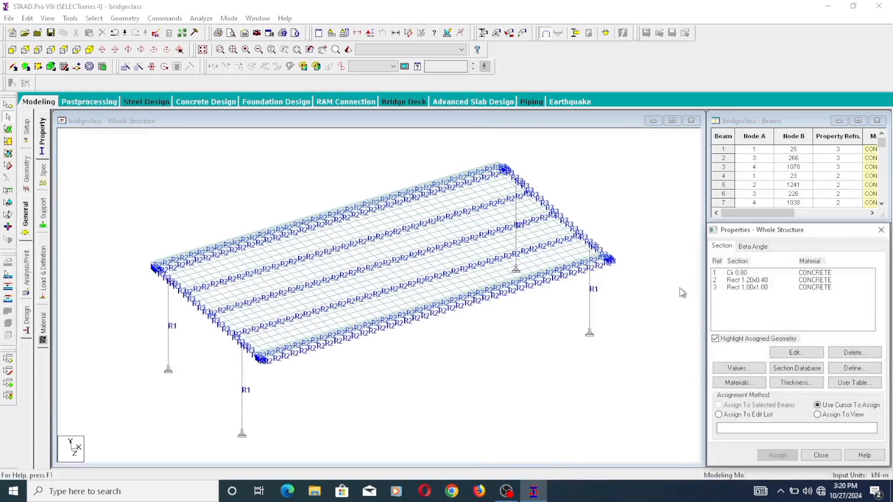
left_click(777, 381)
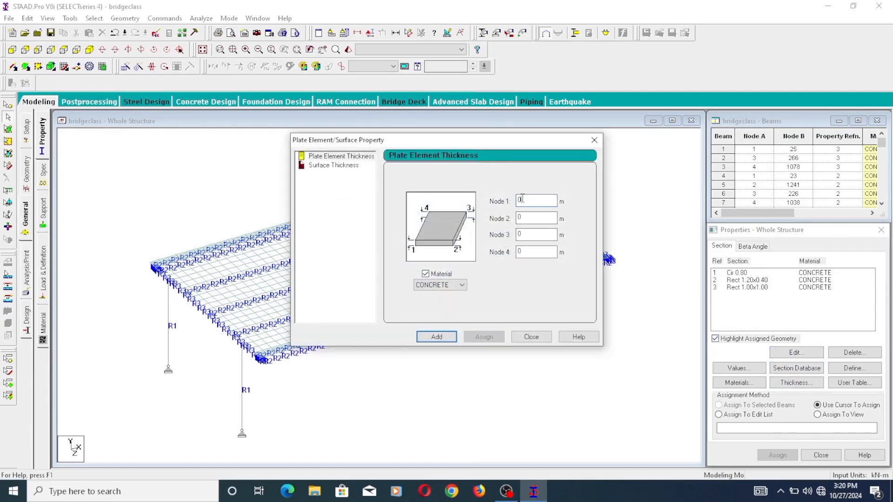
left_click(522, 199)
type(".")
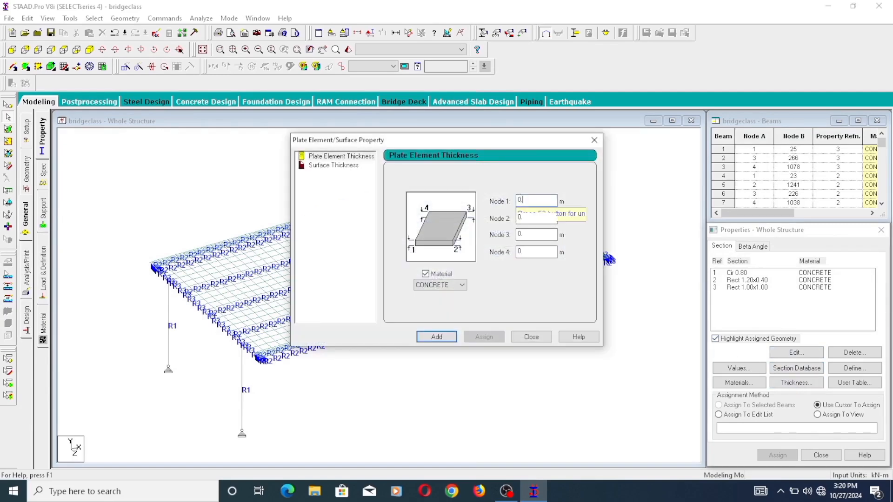
type("25")
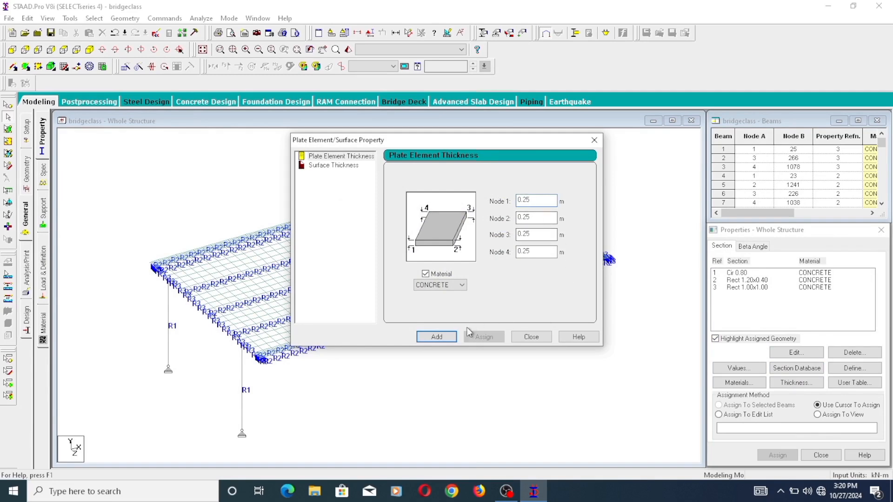
left_click(449, 338)
left_click(531, 336)
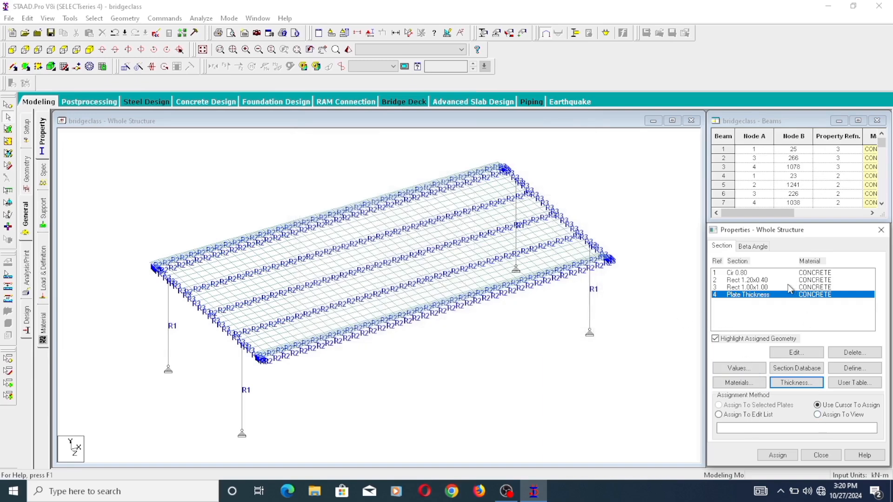
- Assign the concrete plate thickness property to the deck plates using Assign To View, and clear the selection
left_click(771, 288)
left_click(770, 295)
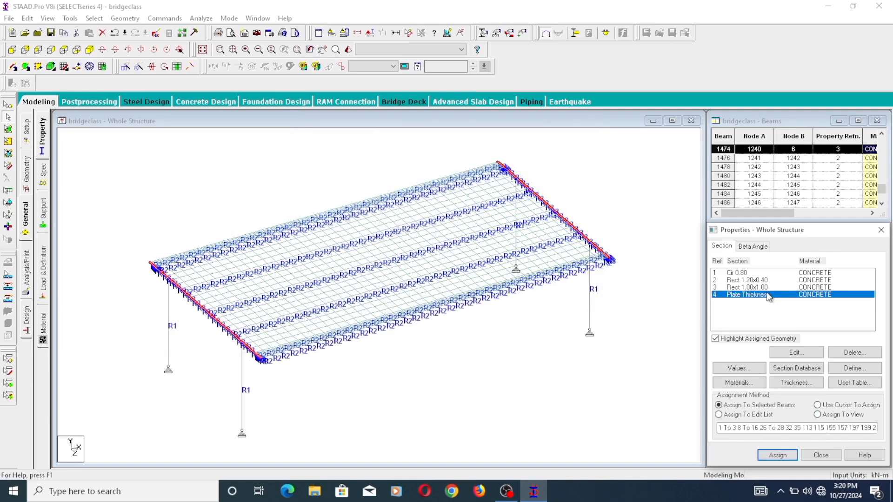
left_click(841, 415)
left_click(785, 456)
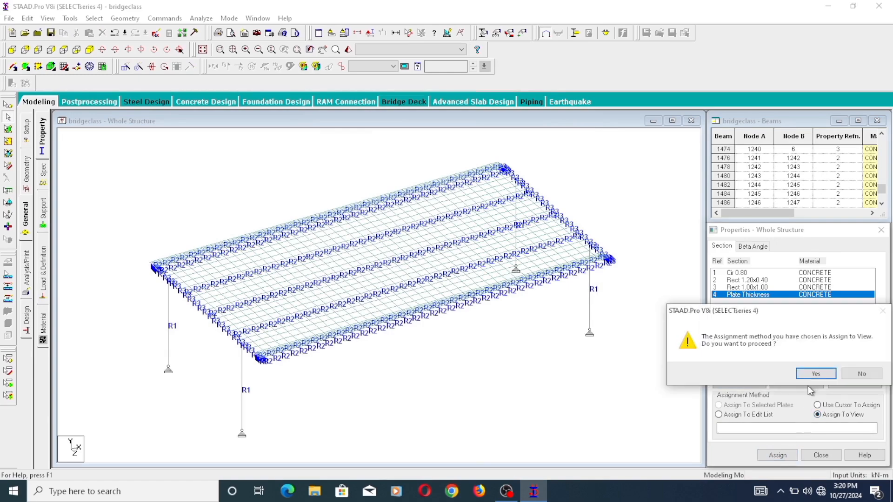
left_click(812, 374)
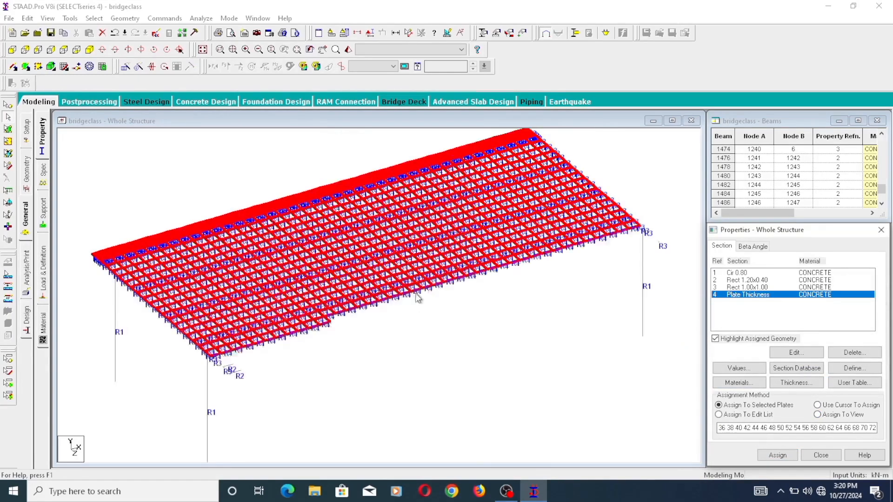
left_click(533, 330)
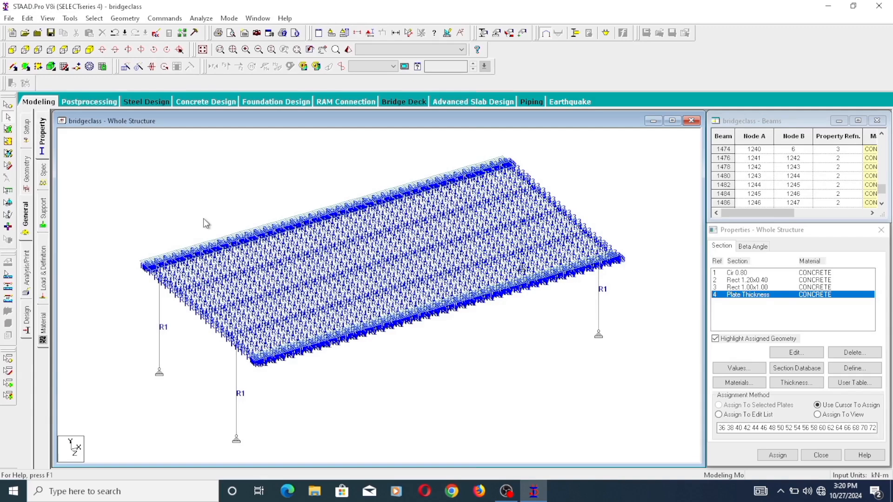
- Render the structure in 3D again, examine the deck plates from the underside and above, and return to the model geometry
right_click(402, 341)
left_click(446, 332)
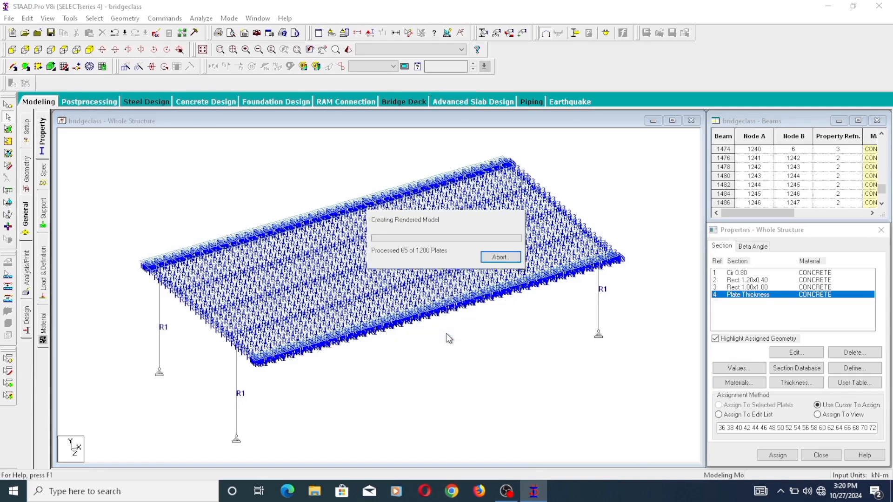
scroll(430, 333, "up", 6)
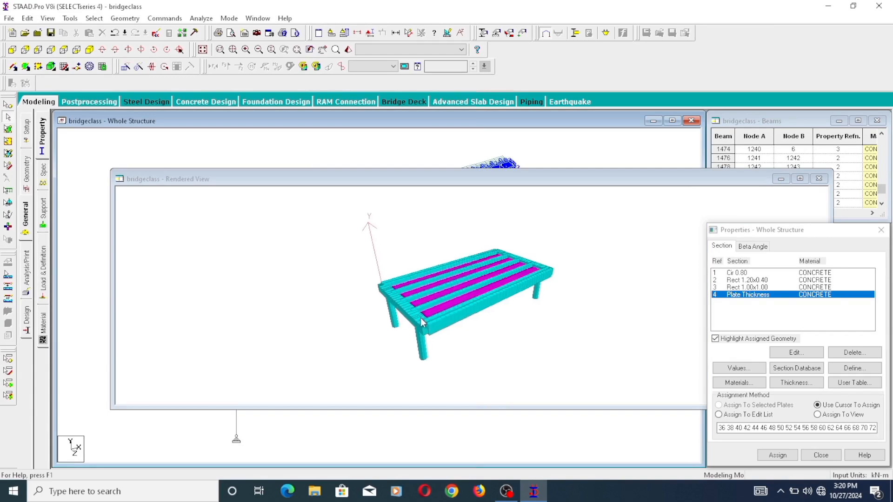
left_click_drag(420, 320, 326, 247)
left_click_drag(440, 217, 491, 261)
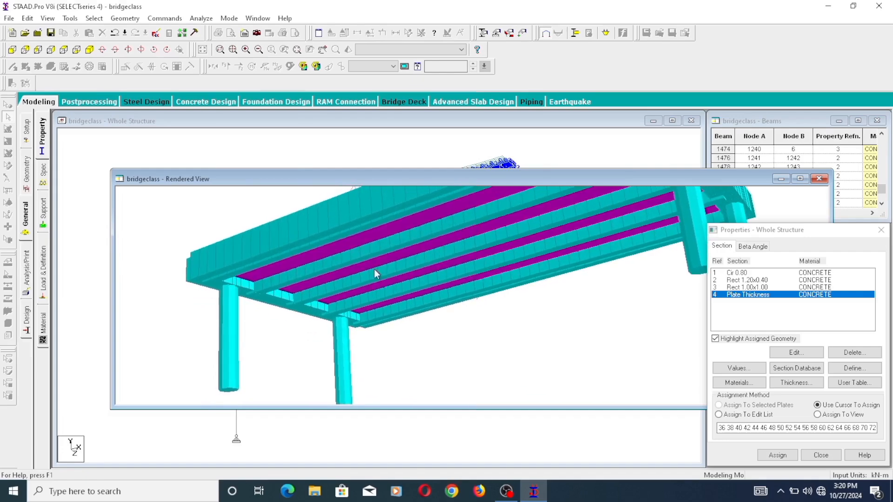
left_click_drag(286, 281, 612, 250)
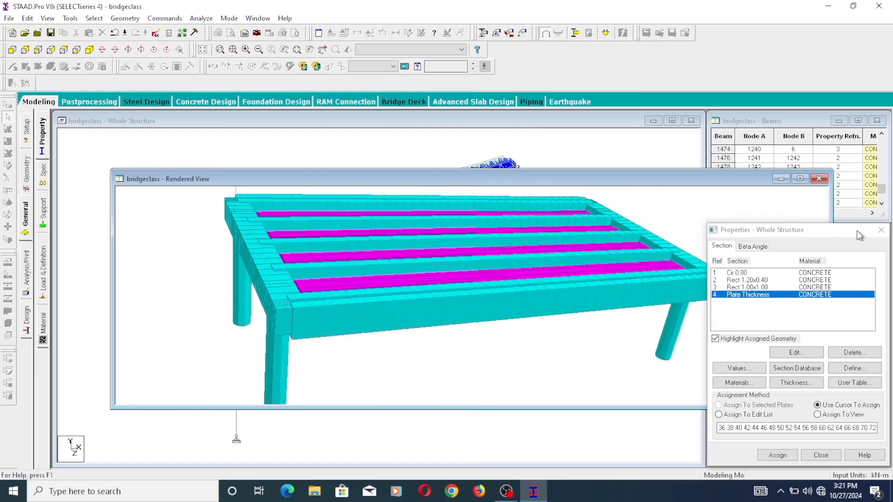
left_click(882, 231)
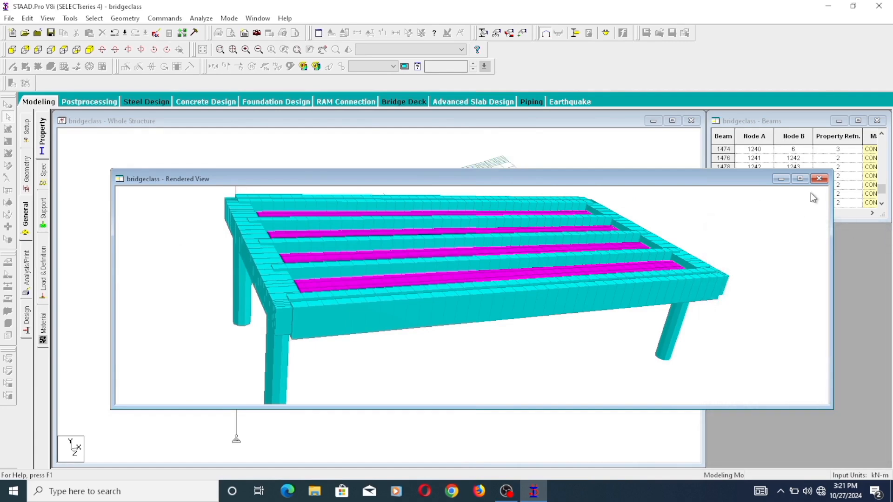
left_click(819, 179)
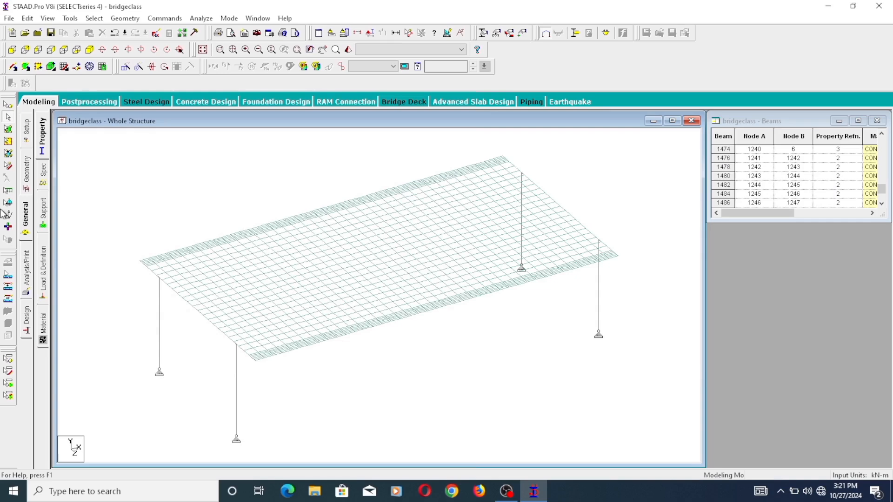
left_click(28, 179)
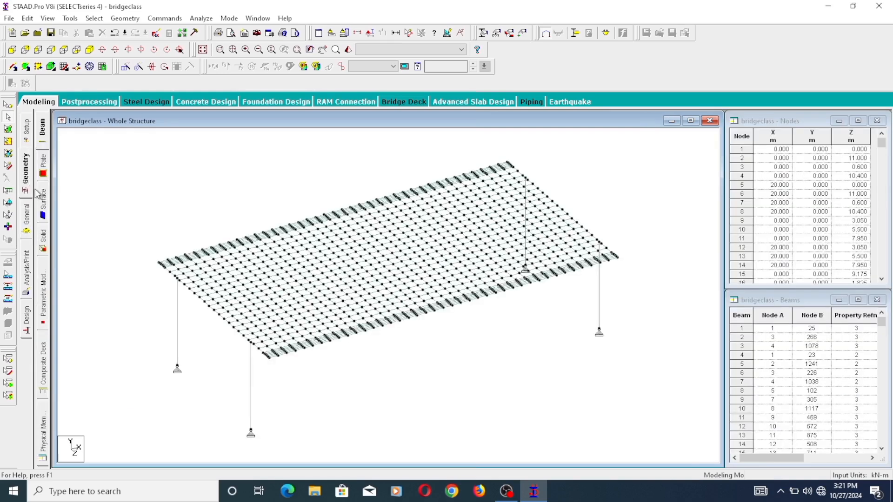
- Create a beam offset specification for the member start with a global Y offset of -0.725 m
left_click(27, 216)
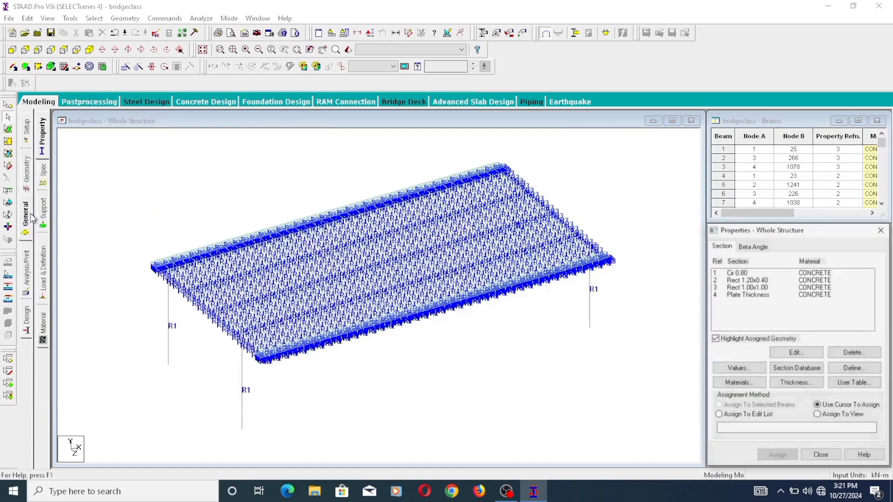
left_click(42, 182)
left_click(815, 359)
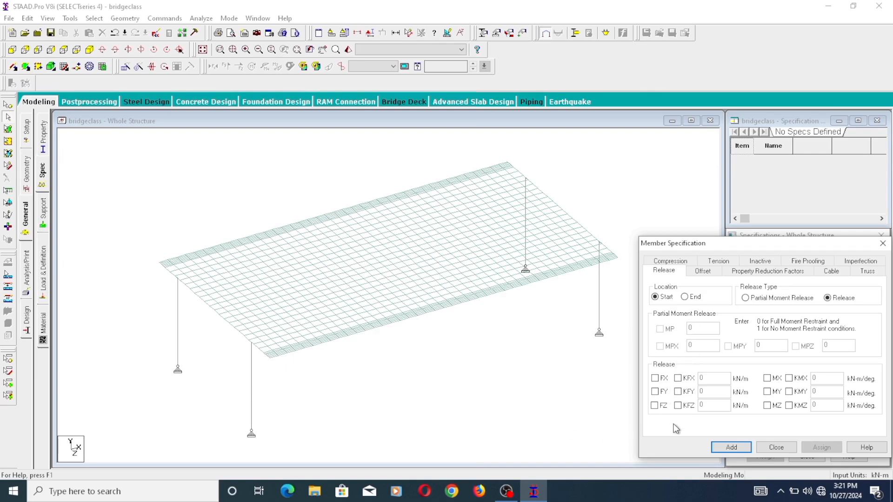
left_click(701, 272)
left_click(703, 299)
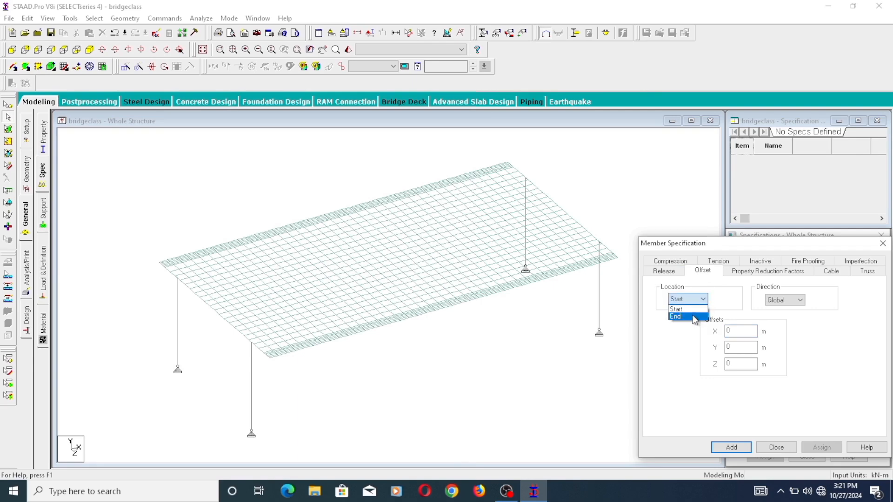
left_click(693, 310)
type("-0.725")
left_click(739, 449)
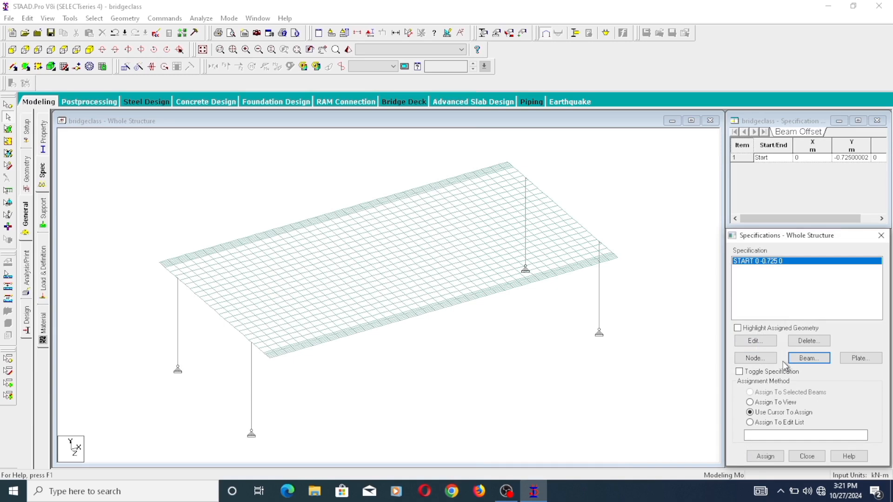
- Create a second beam offset specification for the member end with a global Y offset of -0.725 m
left_click(810, 358)
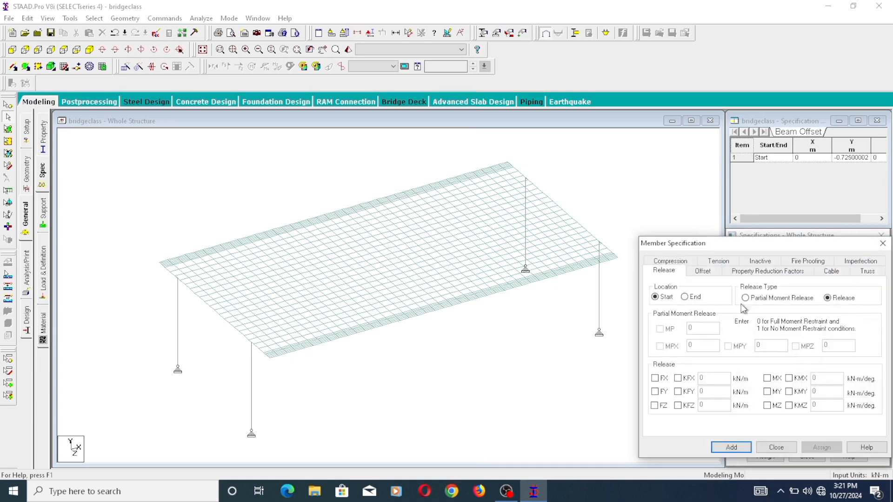
left_click(707, 271)
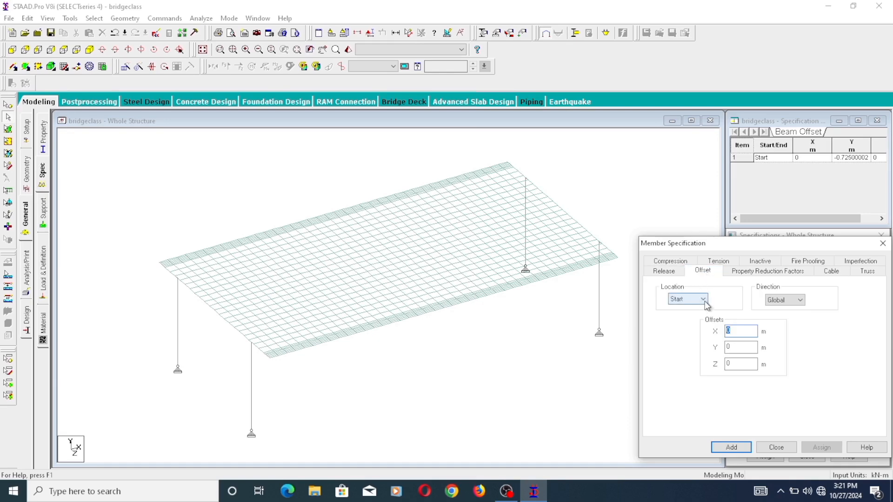
left_click(700, 300)
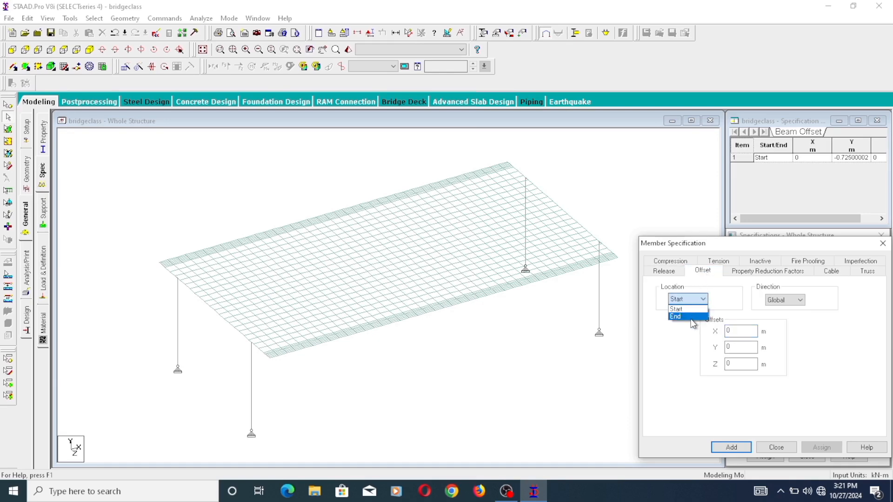
double_click(735, 346)
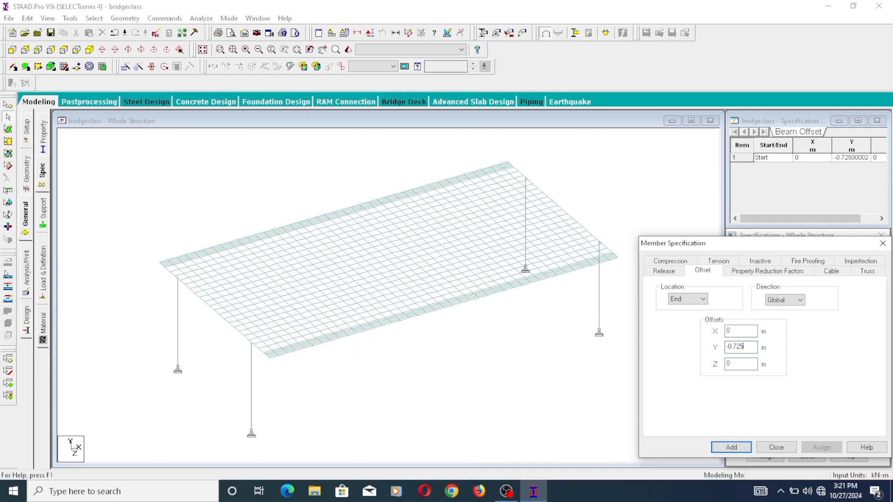
left_click(727, 446)
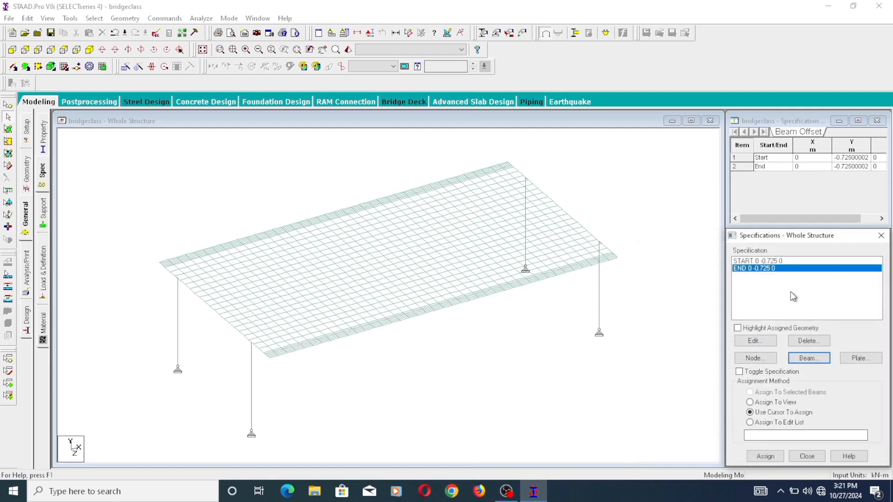
- Assign the start offset of -0.725 m to all beams parallel to X
left_click(754, 262)
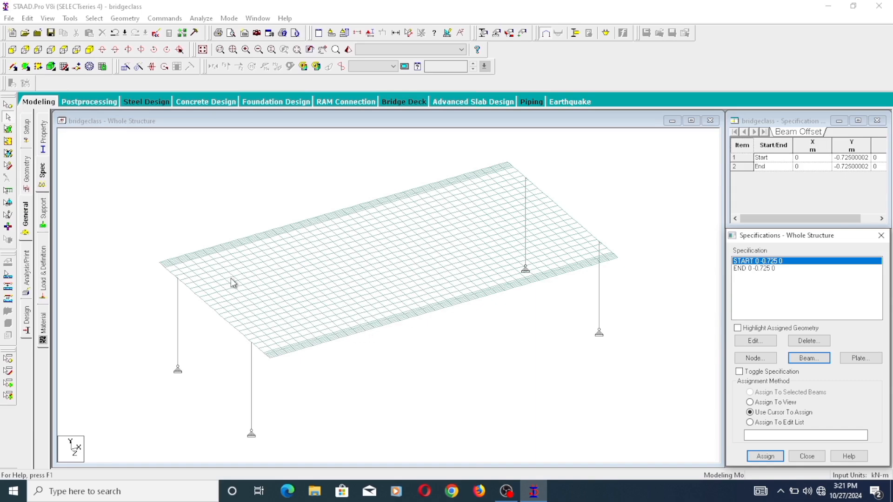
left_click(94, 19)
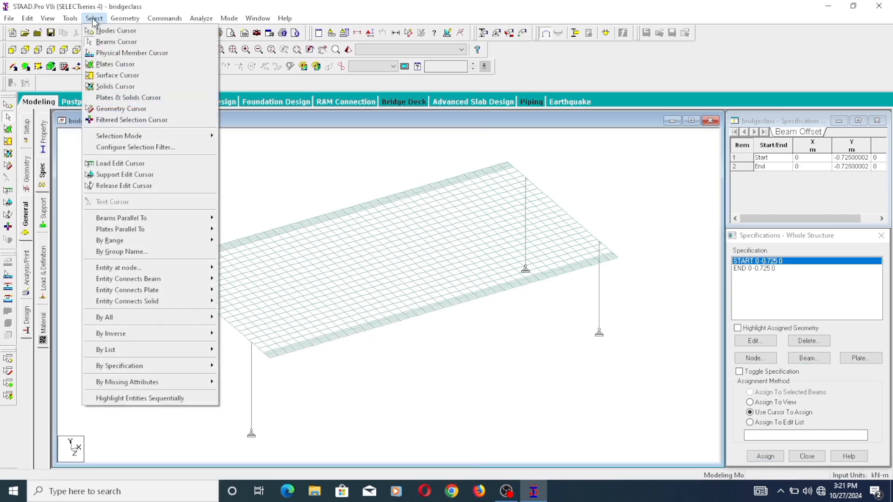
mouse_move(120, 229)
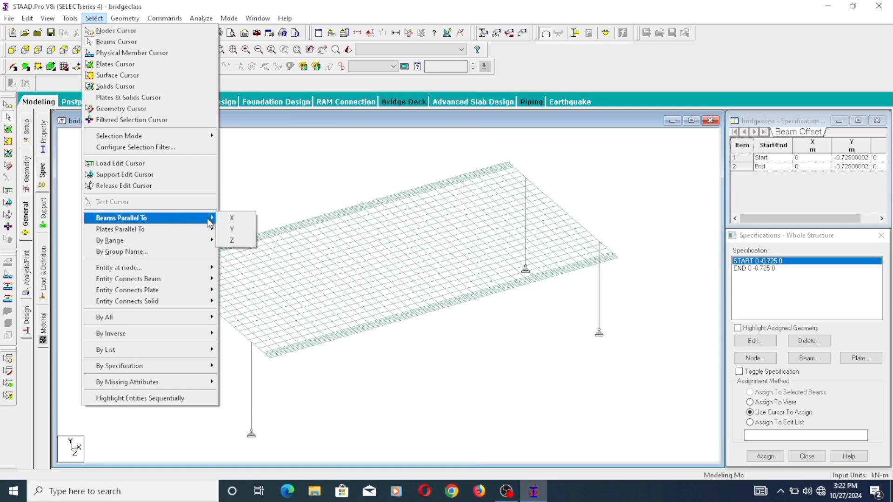
left_click(232, 219)
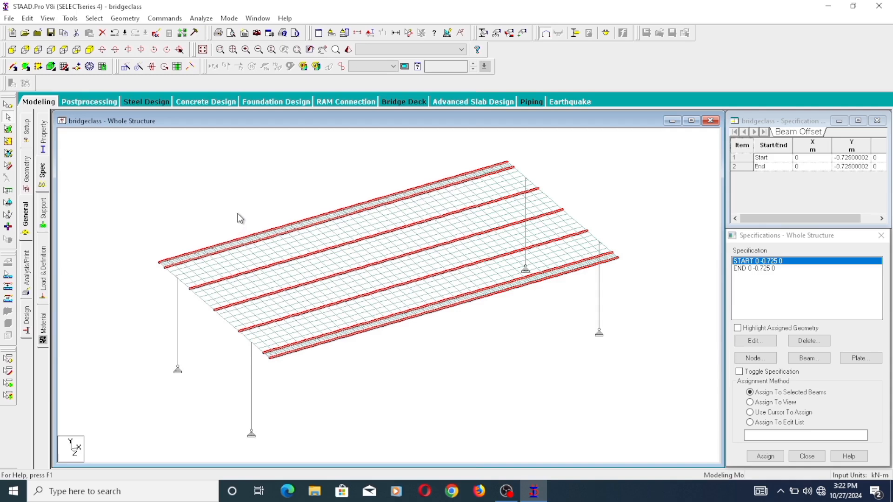
left_click(765, 456)
left_click(815, 377)
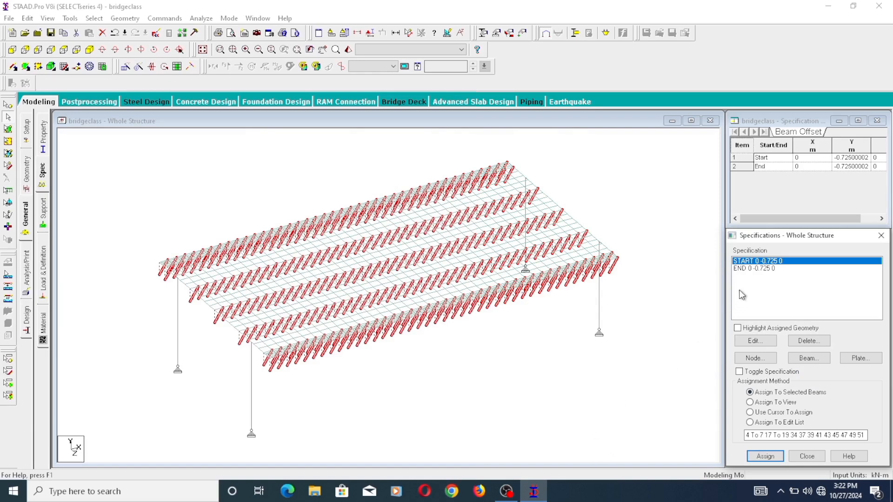
- Assign the end offset of -0.725 m to the same selected beams and release their selection
left_click(769, 270)
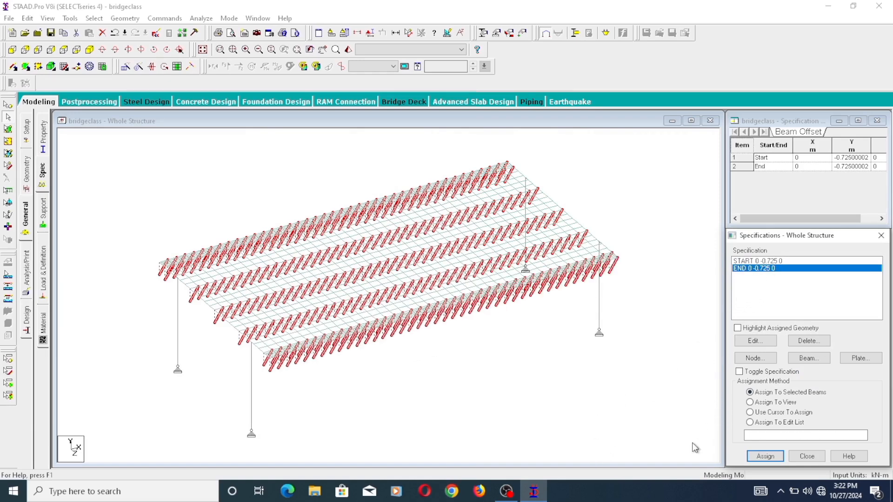
left_click(763, 458)
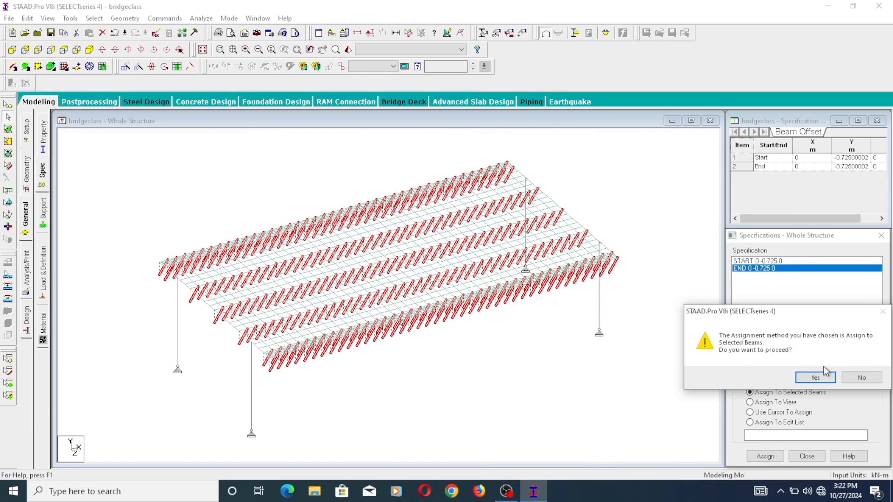
left_click(822, 379)
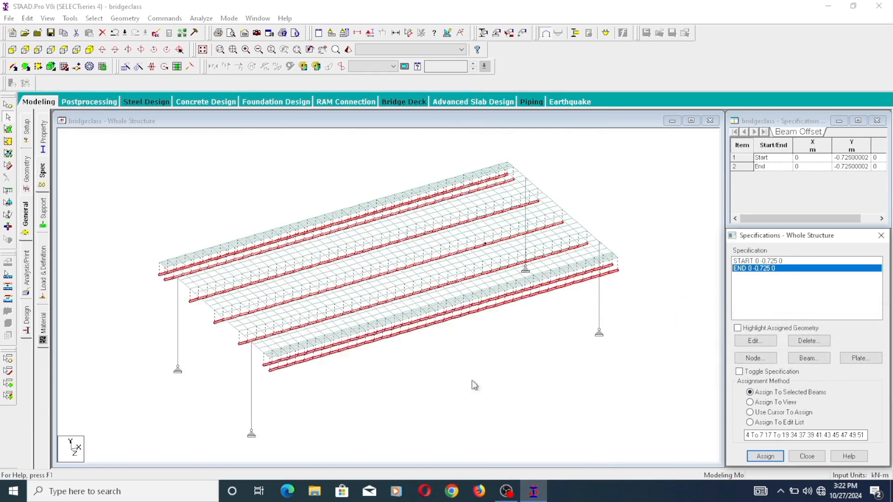
scroll(358, 334, "up", 2)
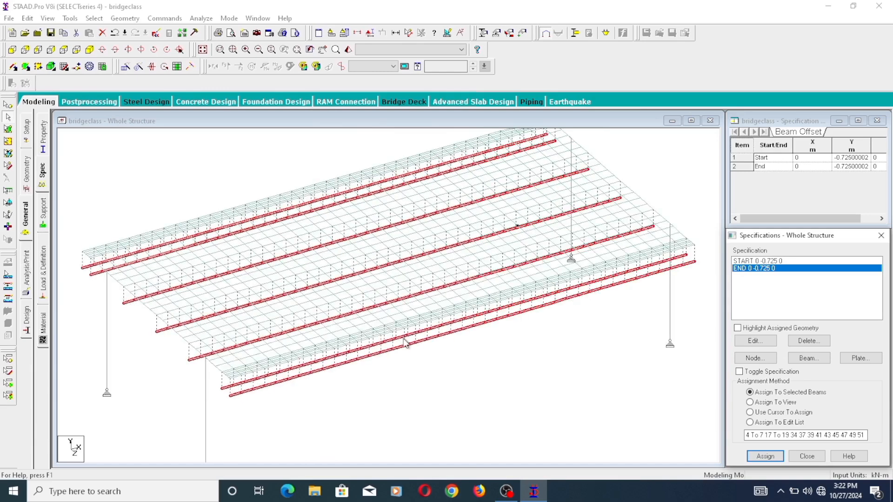
scroll(566, 371, "down", 1)
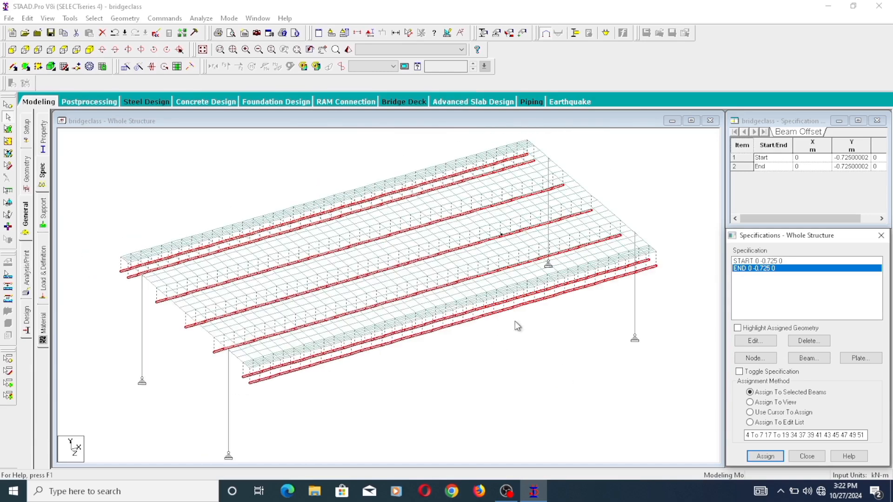
left_click(507, 320)
left_click(501, 310)
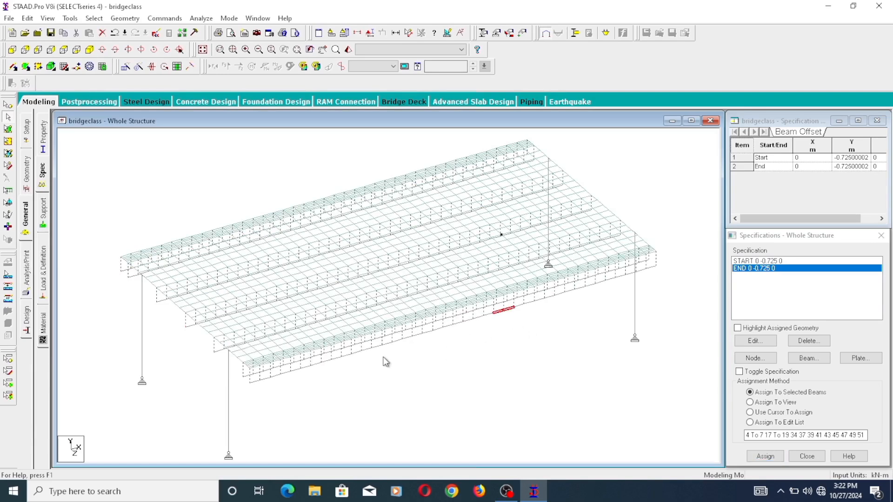
scroll(404, 344, "down", 1)
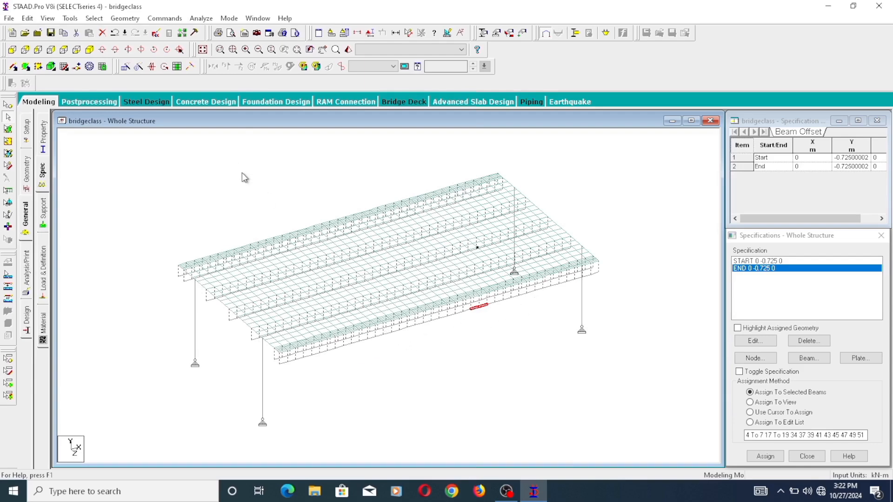
- In plan view, select the beams along the deck's outer edge at Z = 11 m and display only the selected objects
left_click(64, 49)
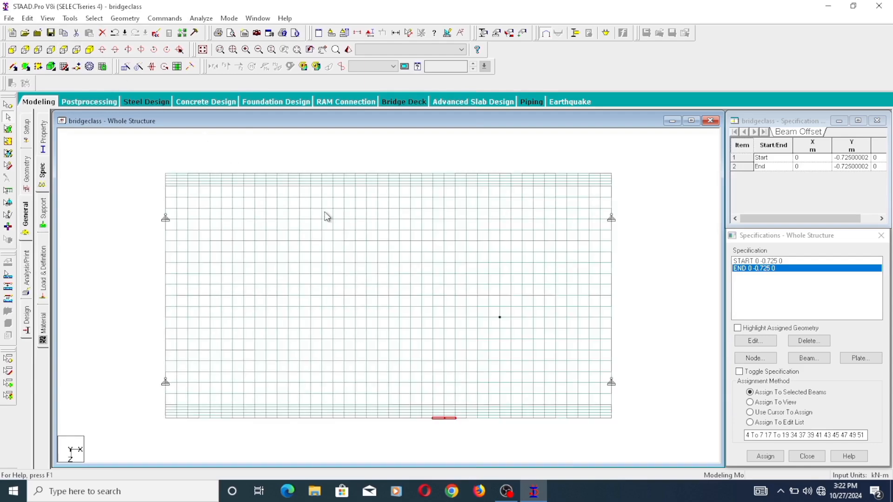
mouse_move(623, 177)
left_mouse_down()
mouse_move(524, 157)
mouse_move(139, 144)
left_mouse_up()
left_click(195, 156)
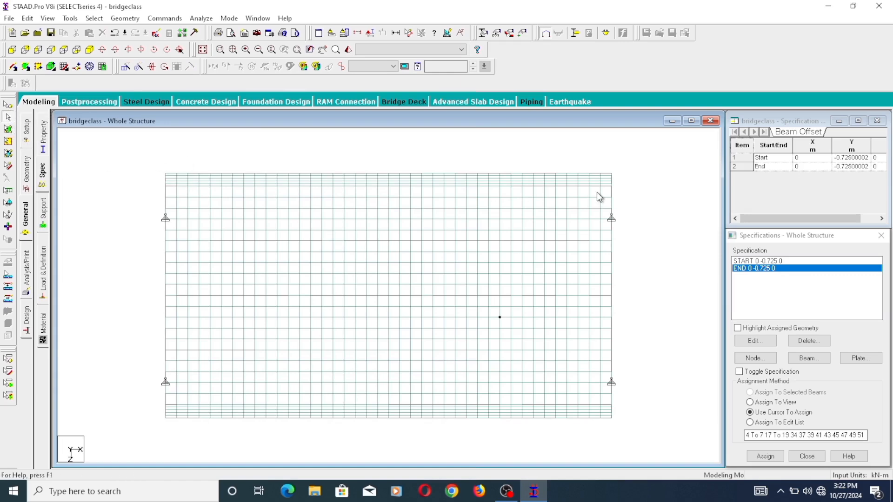
scroll(604, 186, "up", 1)
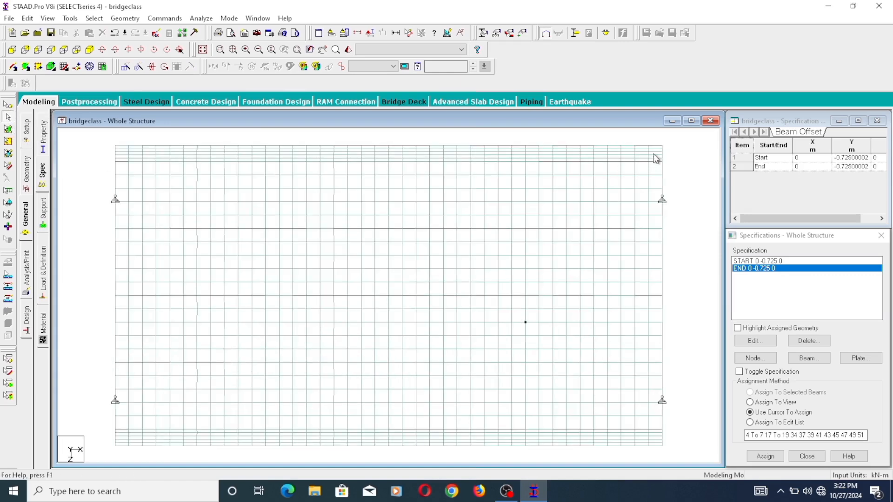
left_click_drag(656, 159, 514, 136)
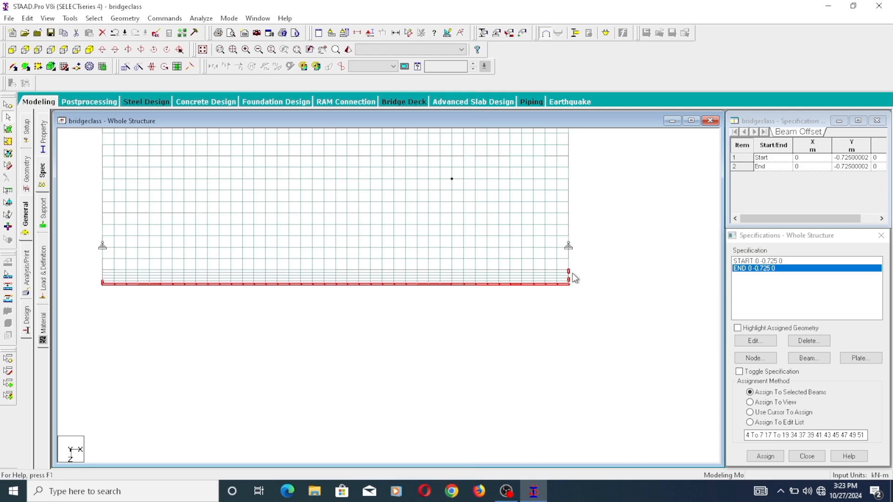
left_click(572, 272, "ctrl")
left_click(568, 269, "ctrl")
scroll(571, 281, "up", 1)
scroll(412, 250, "down", 1)
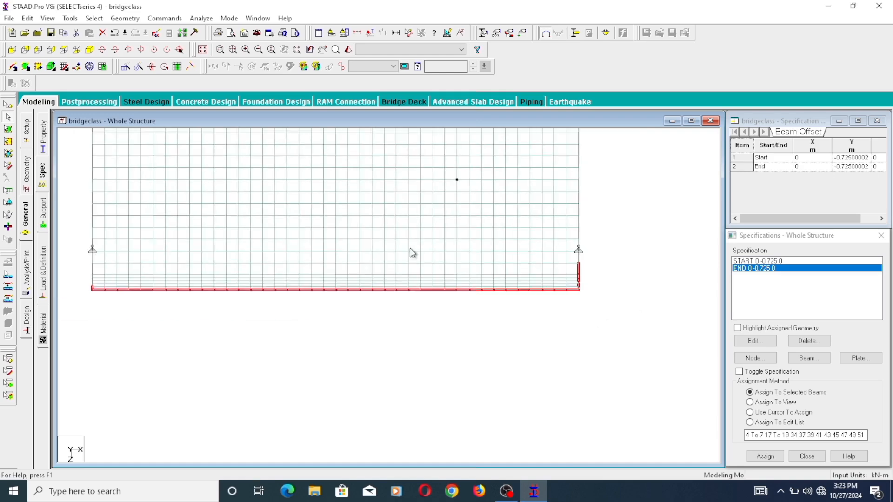
left_click(48, 18)
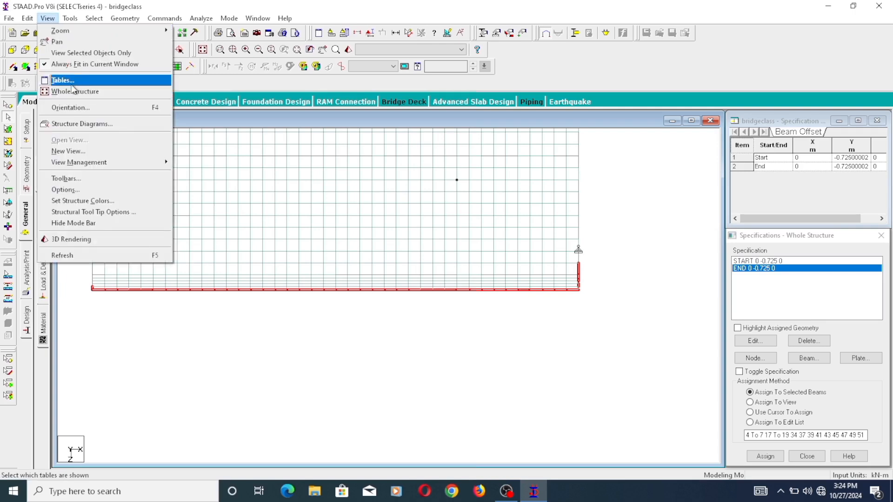
left_click(98, 55)
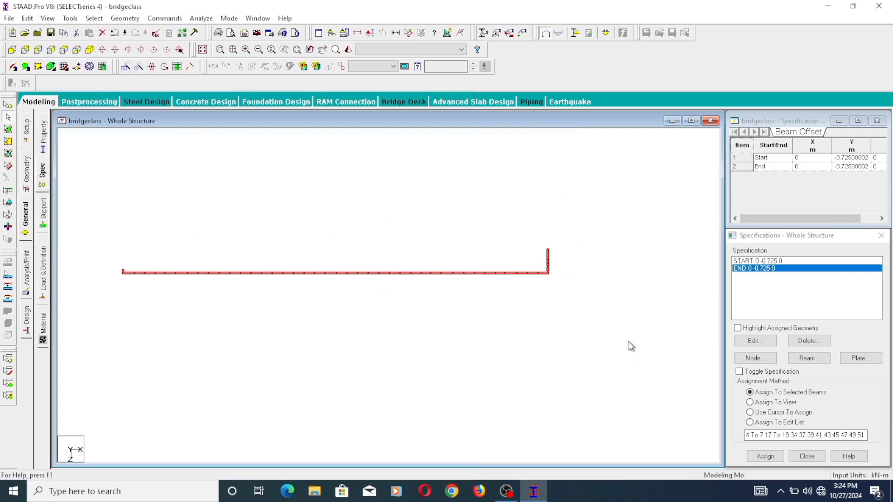
- Reselect only the longitudinal beams of the isolated outer edge, excluding the cross beam, save the structure at the prompt, and delete them
left_click(588, 298)
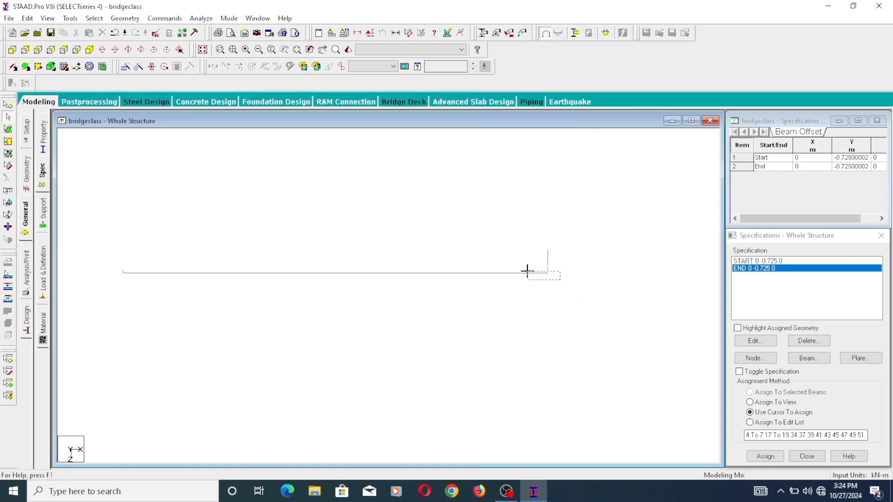
left_click(115, 272)
left_click(445, 272)
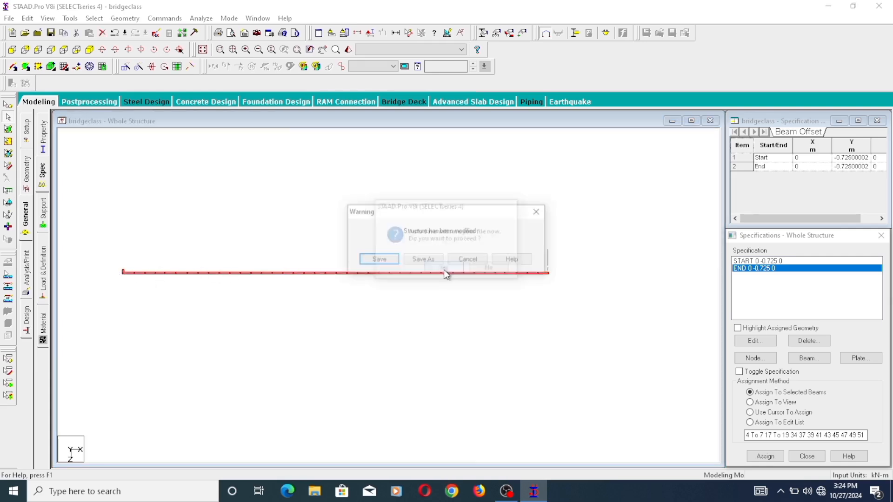
left_click(386, 260)
scroll(99, 273, "up", 2)
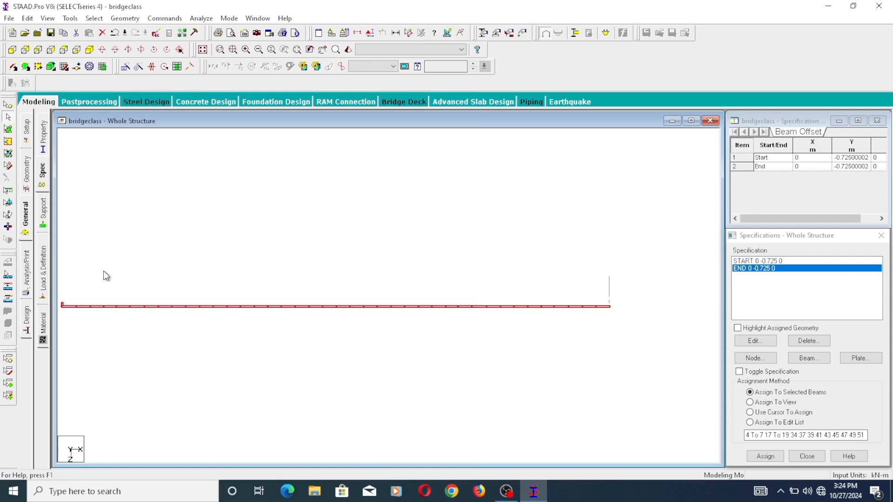
middle_click_drag(105, 275, 274, 265)
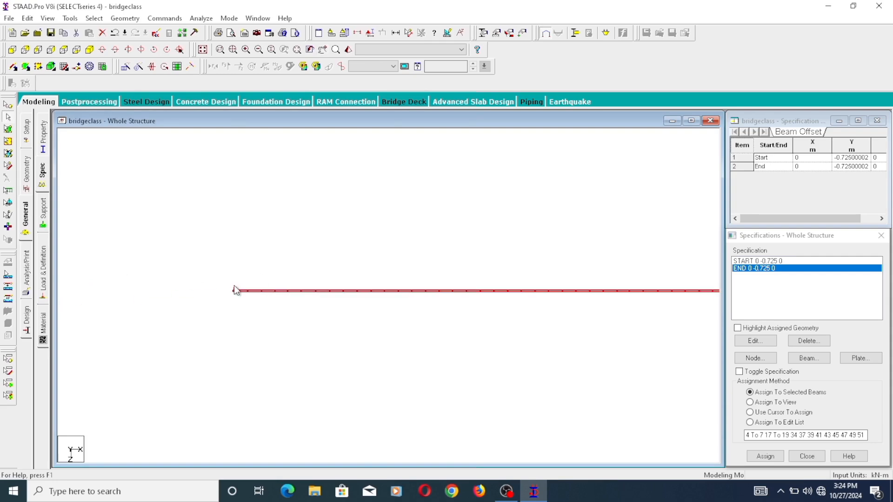
scroll(267, 278, "down", 2)
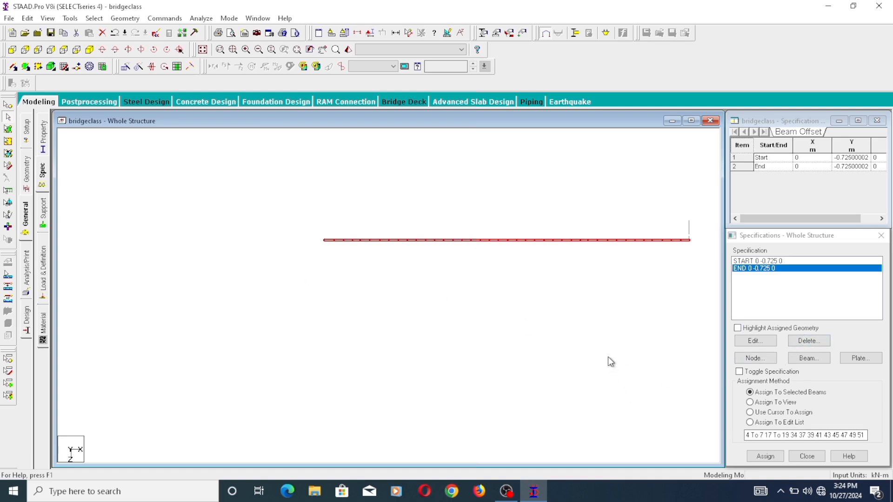
key("Delete")
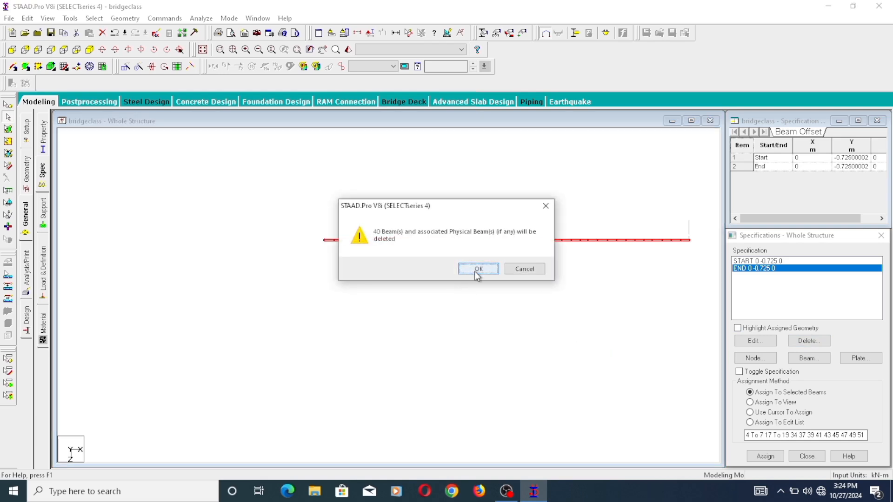
left_click(478, 269)
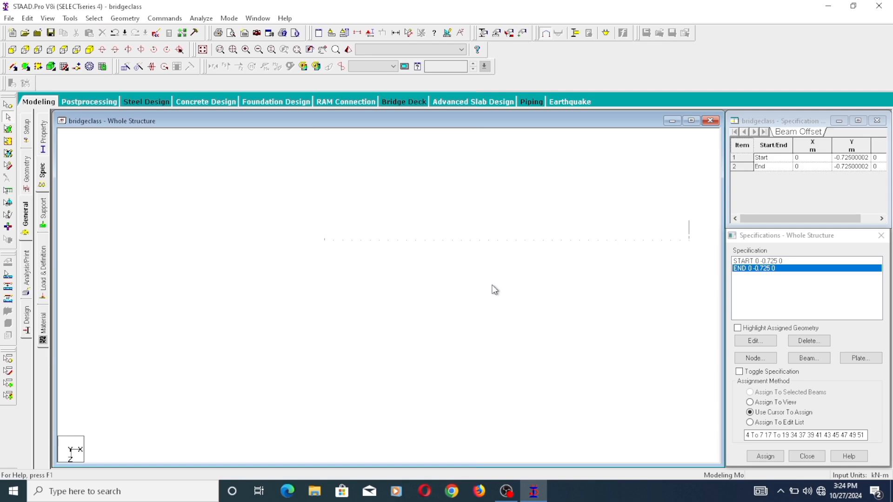
- Restore the whole structure to view and examine the deck, offset longitudinal beams and columns from several angles in the 3D rendering
left_click(47, 18)
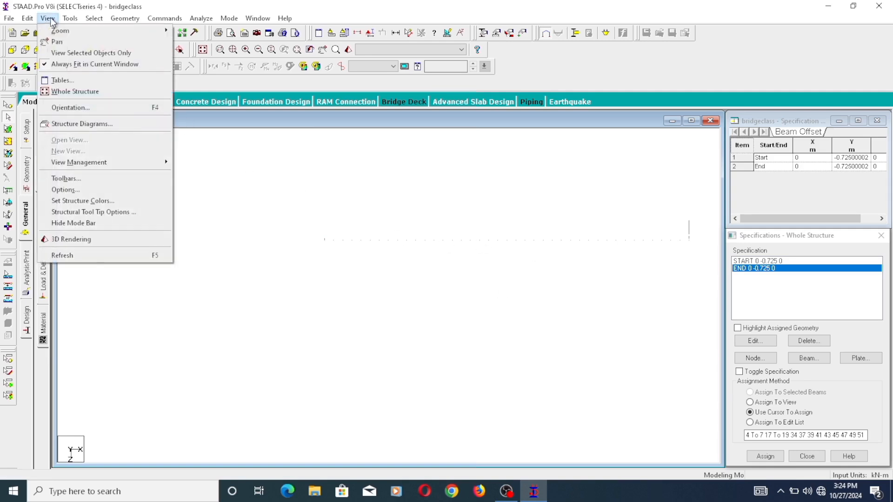
left_click(76, 92)
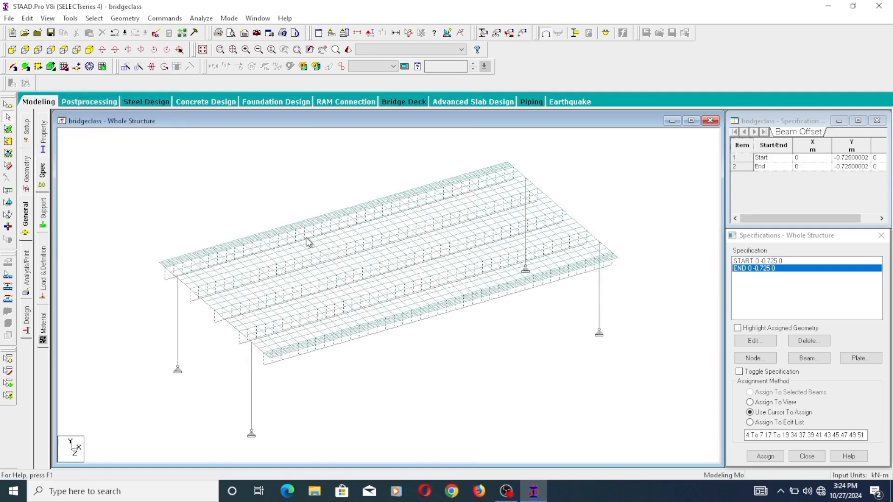
right_click(266, 195)
left_click(306, 398)
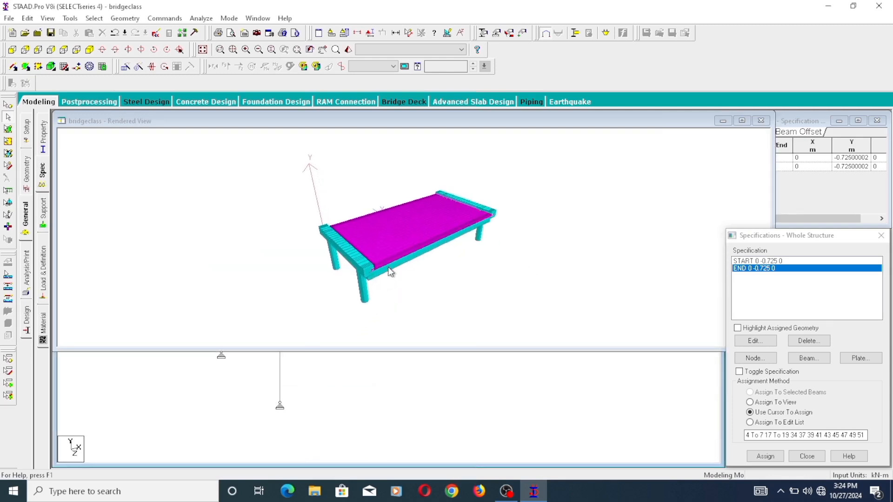
scroll(383, 257, "up", 5)
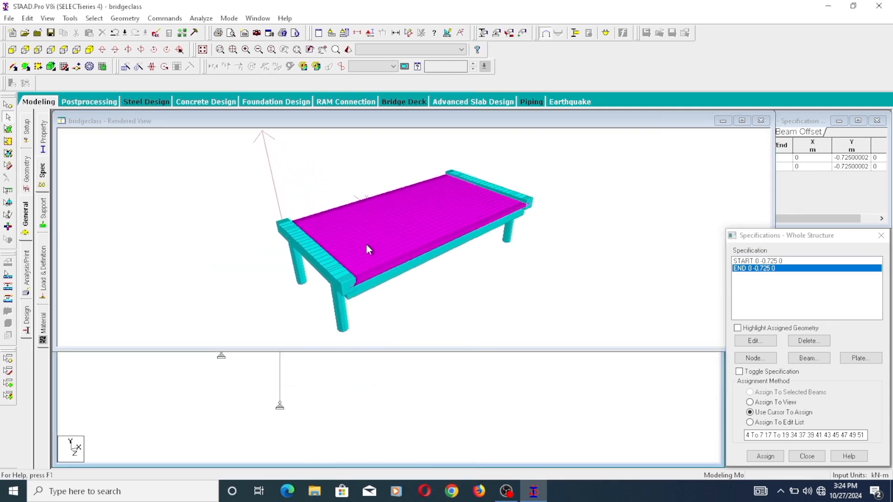
scroll(366, 245, "up", 5)
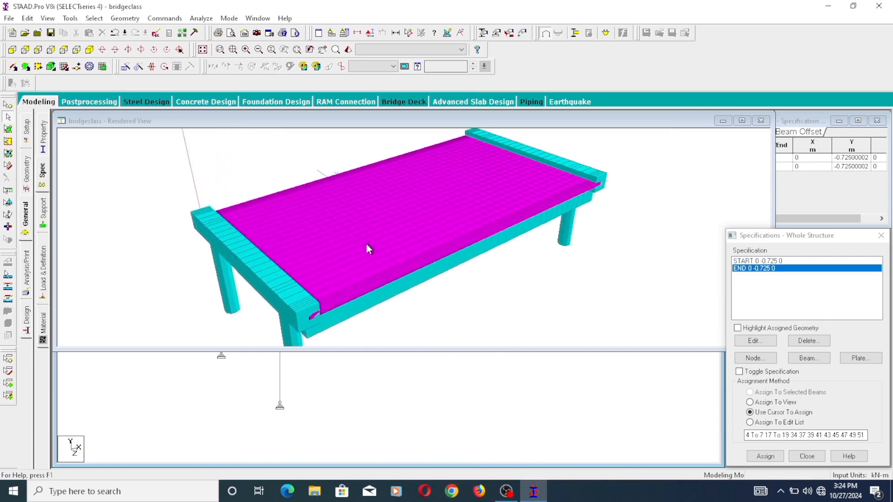
left_click_drag(366, 244, 550, 236)
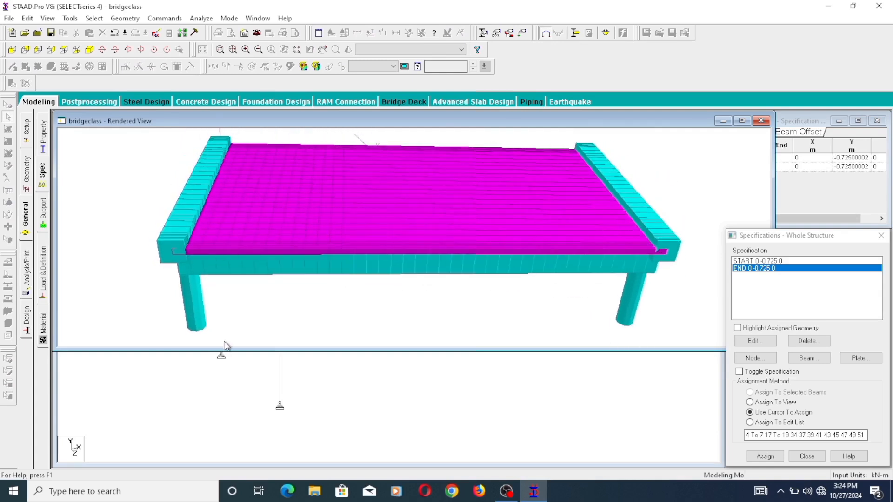
left_click_drag(224, 246, 293, 247)
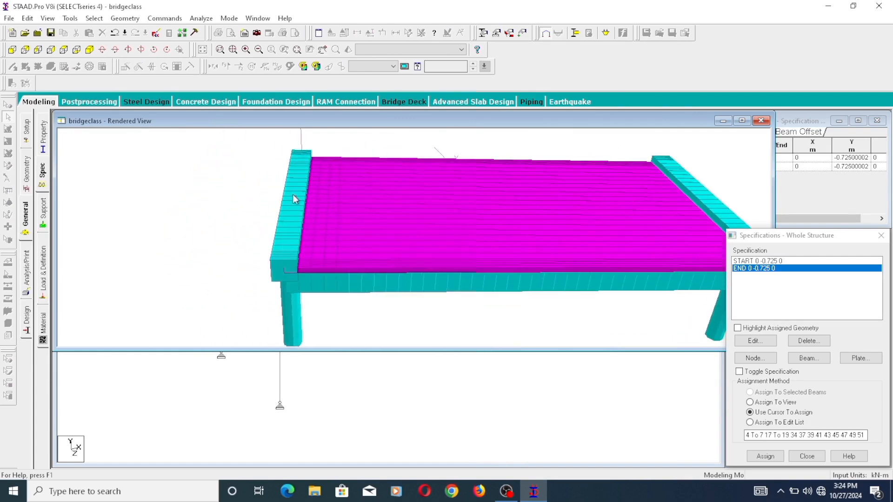
left_click_drag(297, 195, 290, 211)
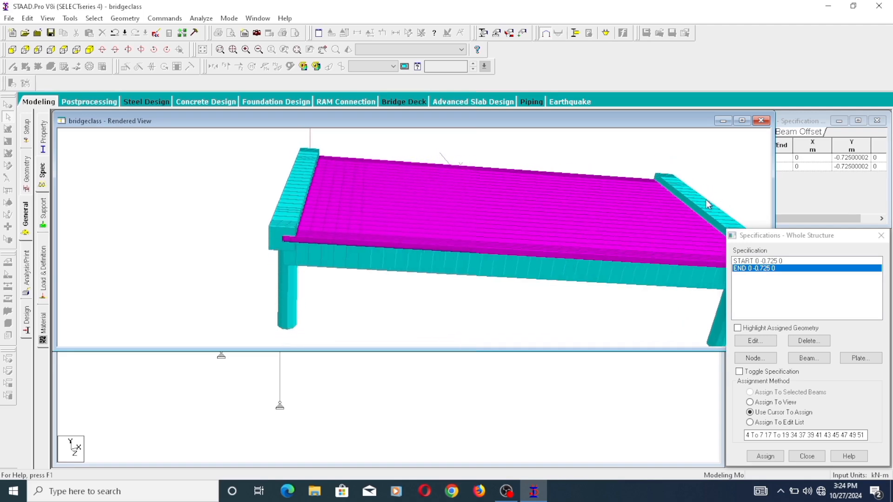
middle_click_drag(494, 297, 407, 232)
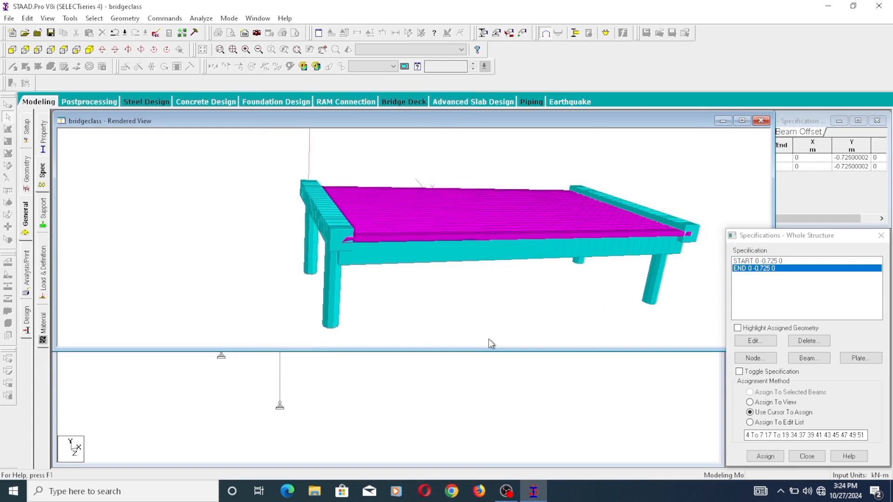
middle_click_drag(380, 266, 363, 234)
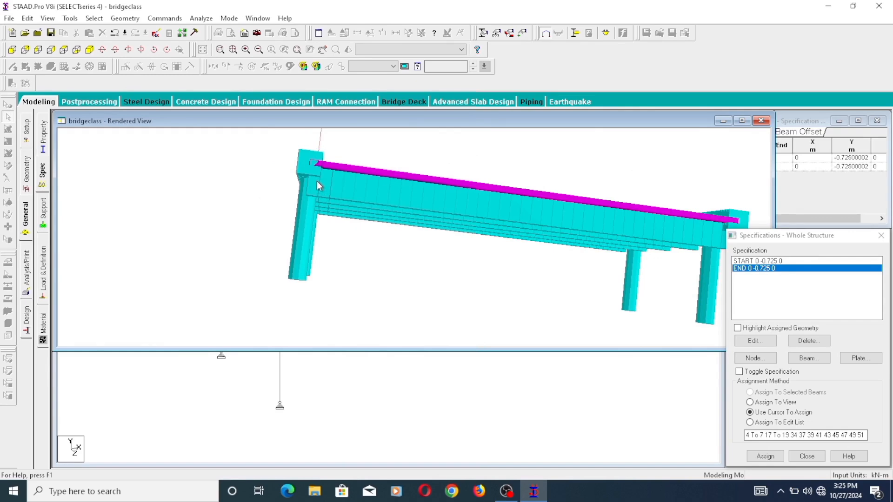
middle_click_drag(315, 179, 574, 207)
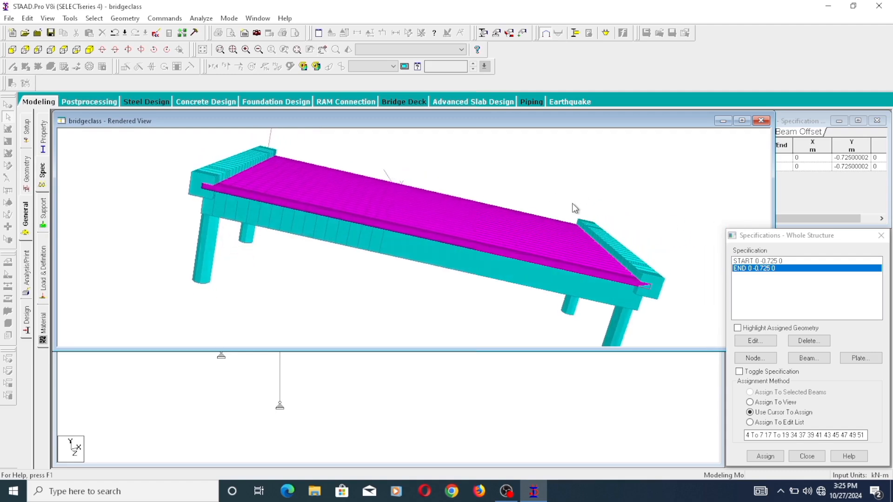
- Begin a new beam offset specification for the Start location in the Global direction and open its Y offset for editing
left_click(822, 362)
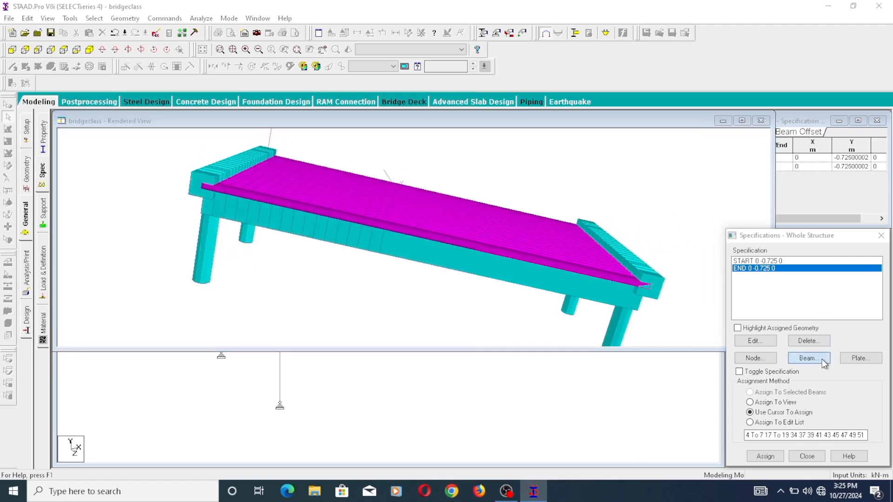
left_click(702, 271)
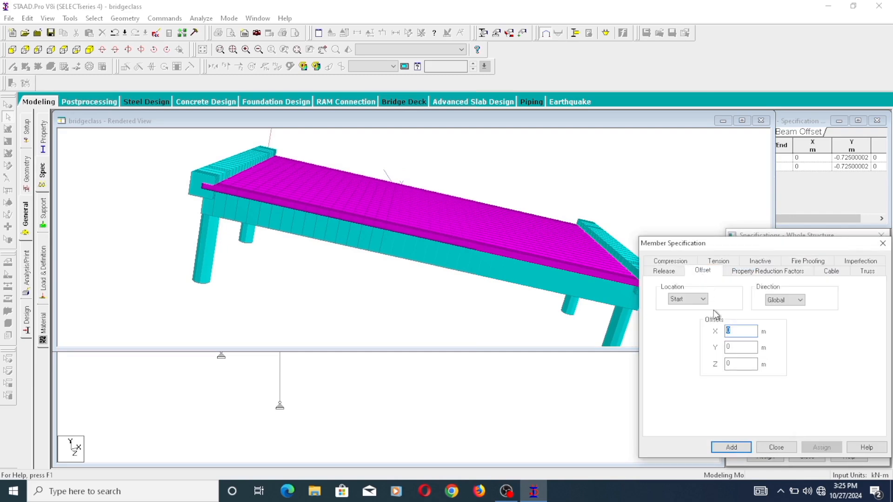
left_click(703, 300)
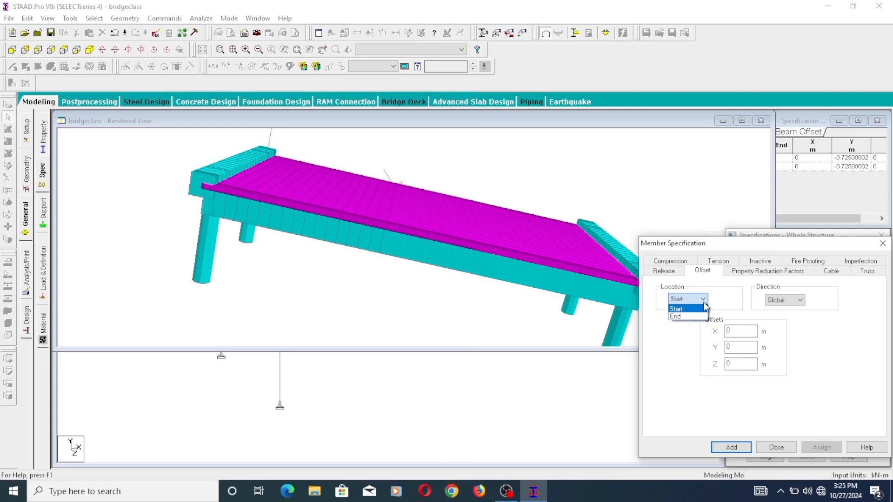
left_click(703, 308)
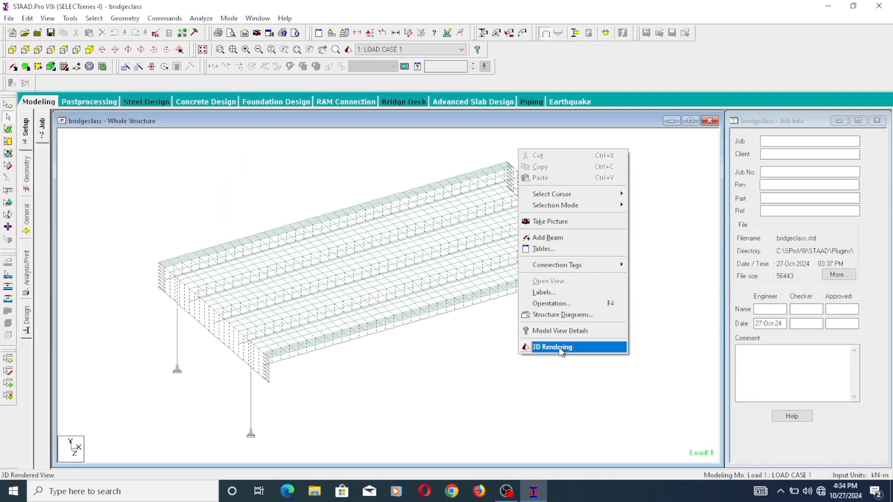
left_click(551, 347)
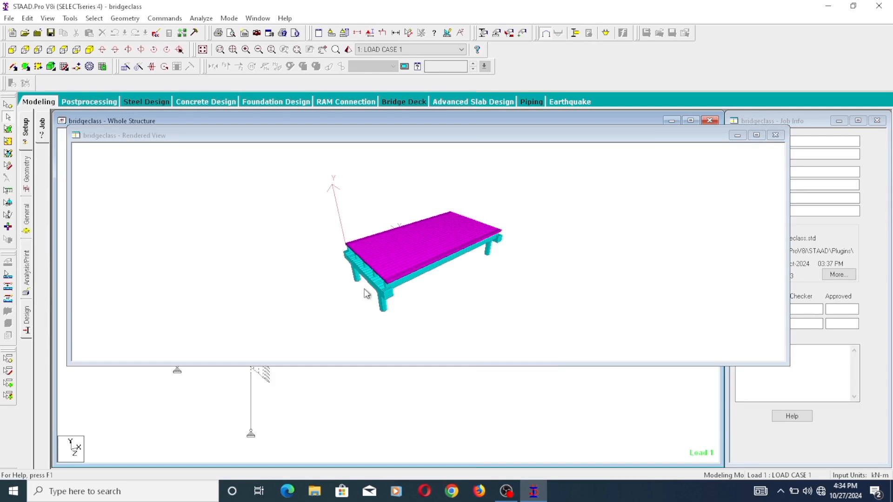
- Examine the lowered end cross beams beneath the longitudinal beams in an enlarged 3D rendering
left_click_drag(332, 282, 372, 246)
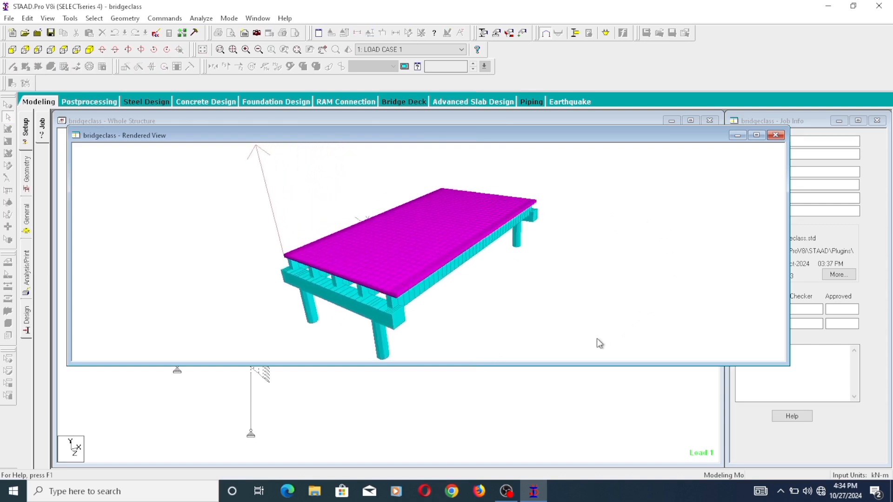
left_click_drag(573, 365, 582, 456)
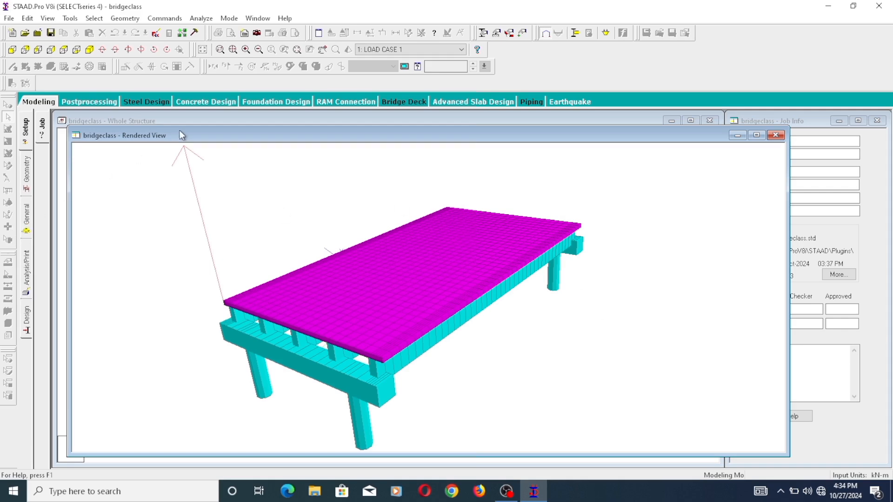
- Check the assigned properties and analysis commands, leave the command definitions unchanged, and run the analysis of the bridge model
left_click(27, 217)
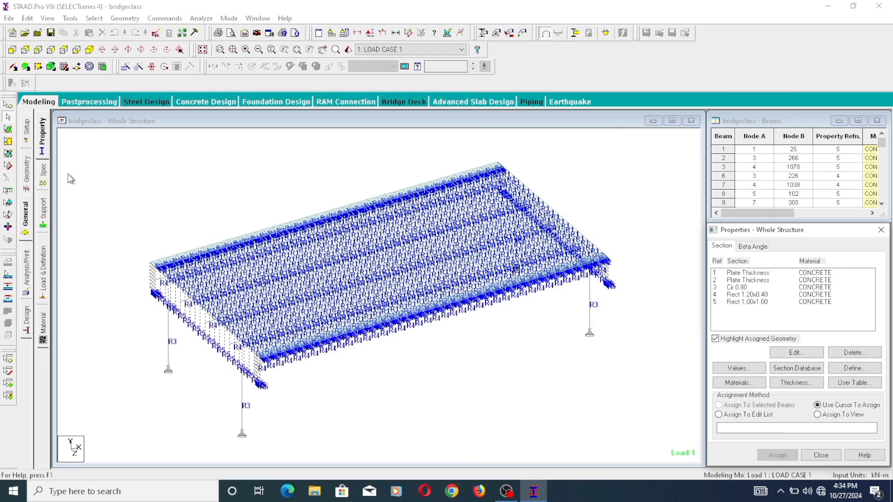
left_click(26, 272)
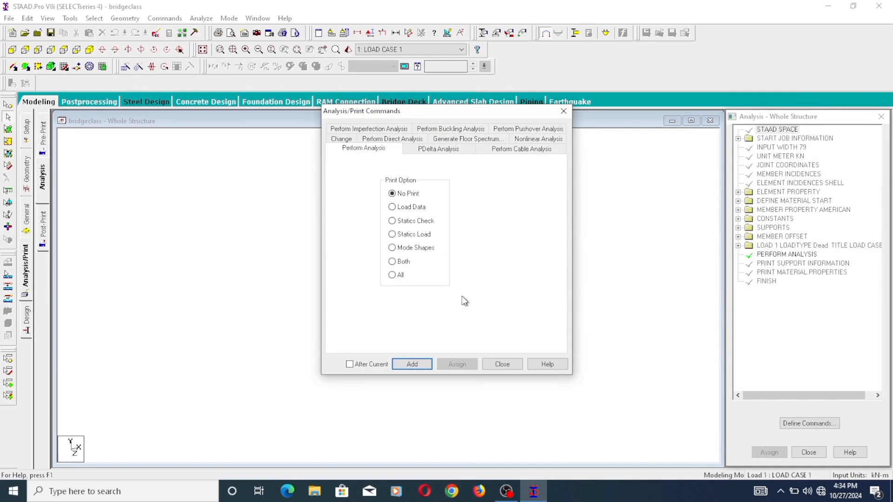
left_click(503, 365)
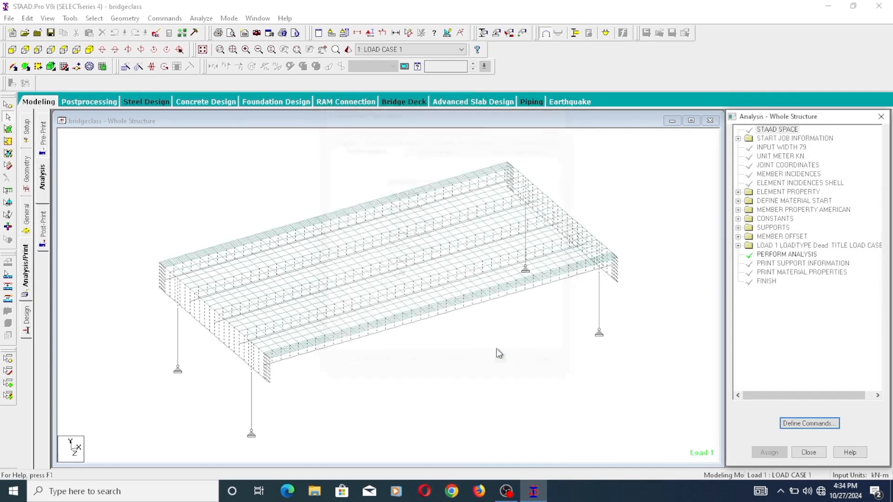
left_click(200, 18)
left_click(208, 30)
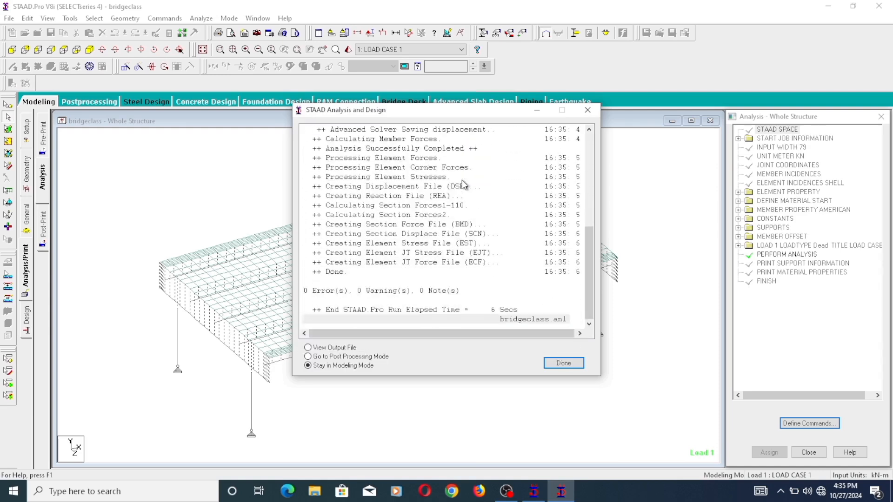
- Open the analysis output file, review the support information and material properties, and close the file
left_click(308, 348)
left_click(564, 363)
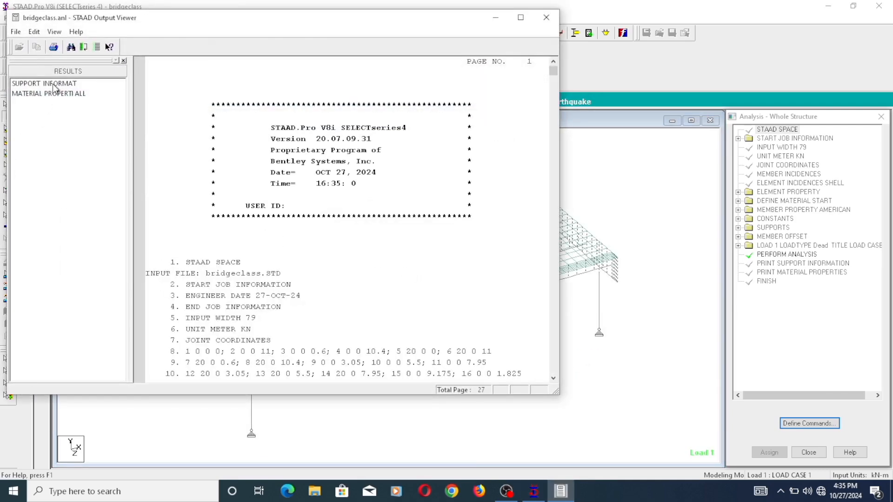
left_click(54, 85)
scroll(425, 240, "down", 6)
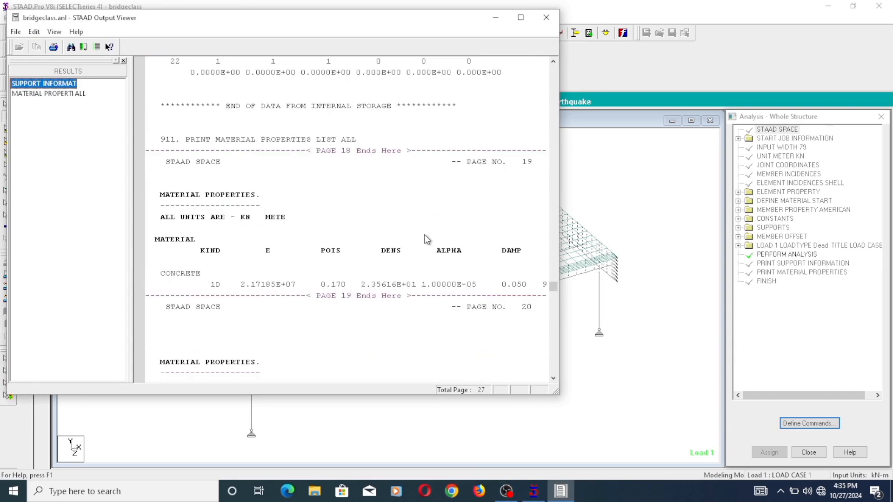
scroll(425, 235, "down", 20)
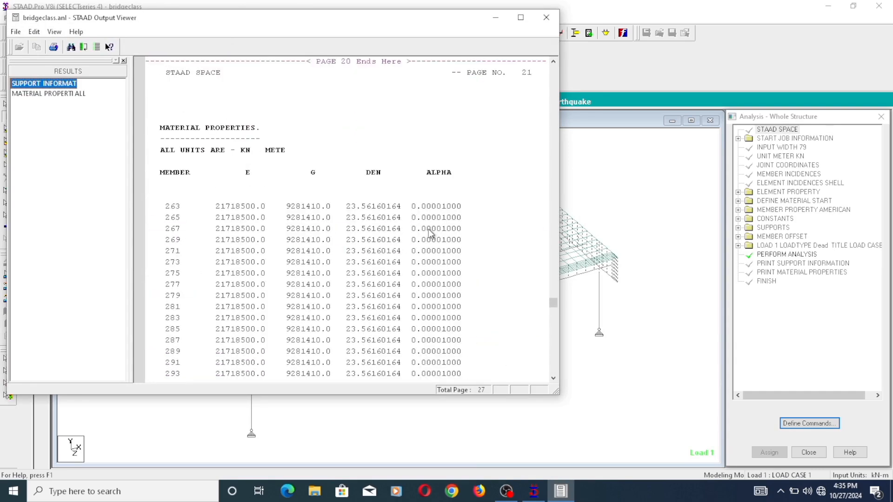
left_click_drag(554, 306, 554, 334)
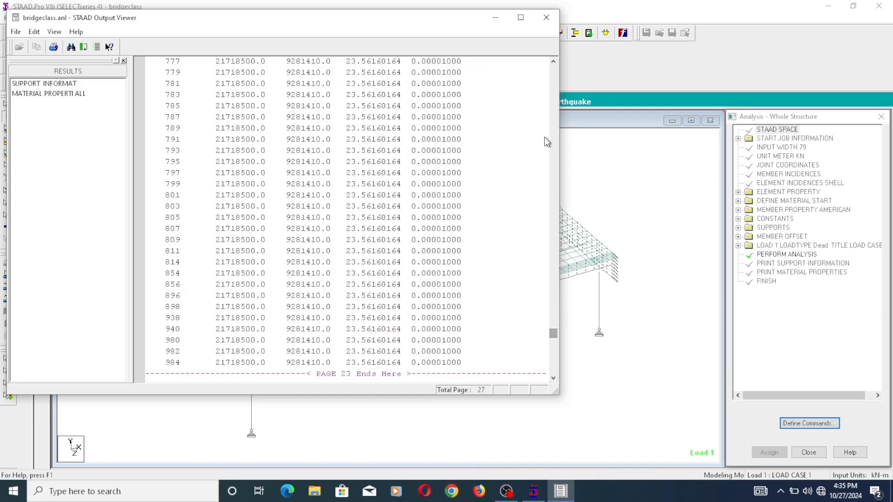
left_click(552, 22)
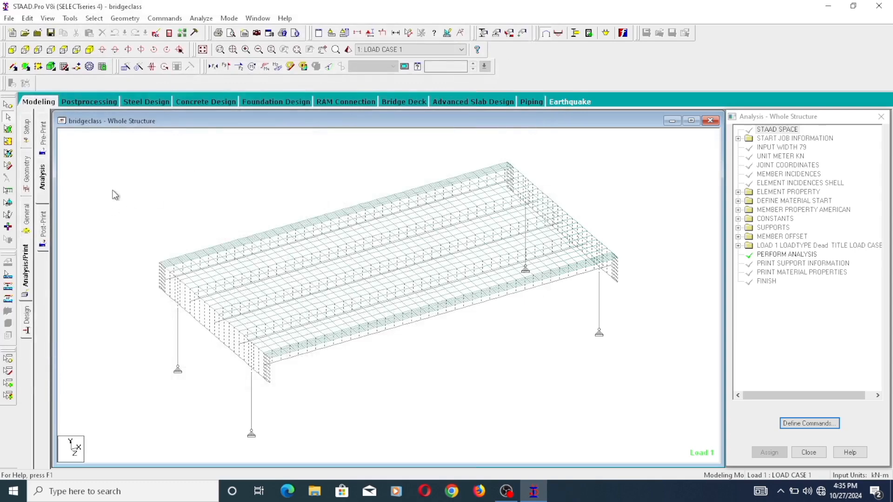
- Enter Postprocessing with LOAD CASE 1 selected and the range set to All, and show the node displacement summary
left_click(110, 102)
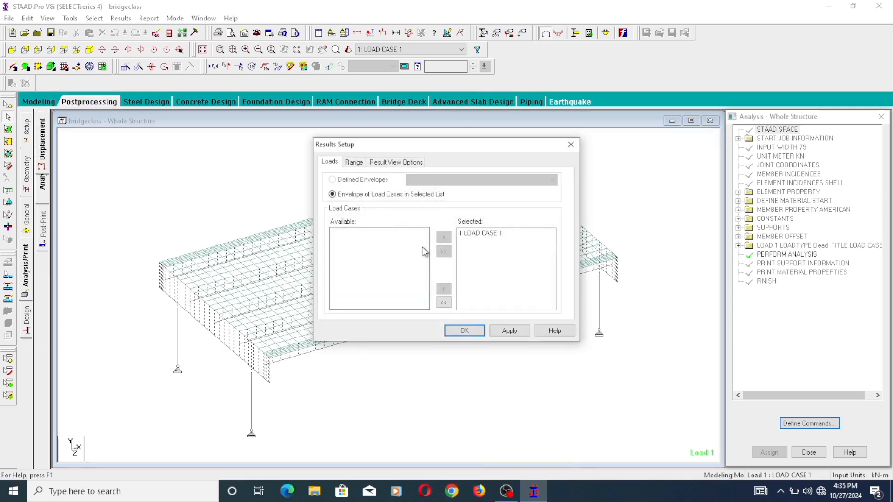
left_click(361, 163)
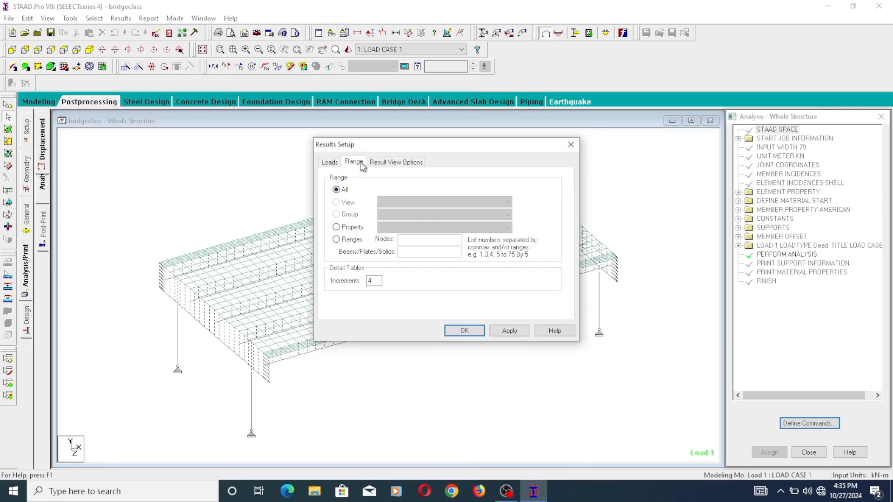
left_click(386, 162)
left_click(331, 162)
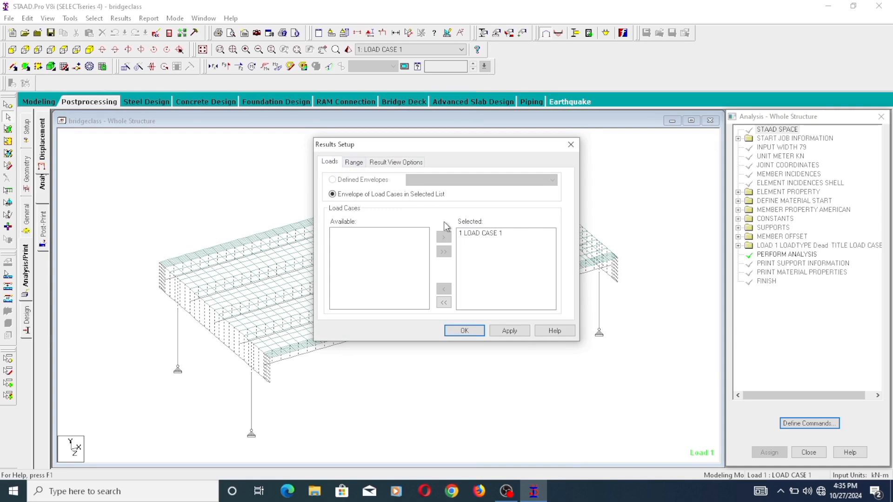
left_click(465, 331)
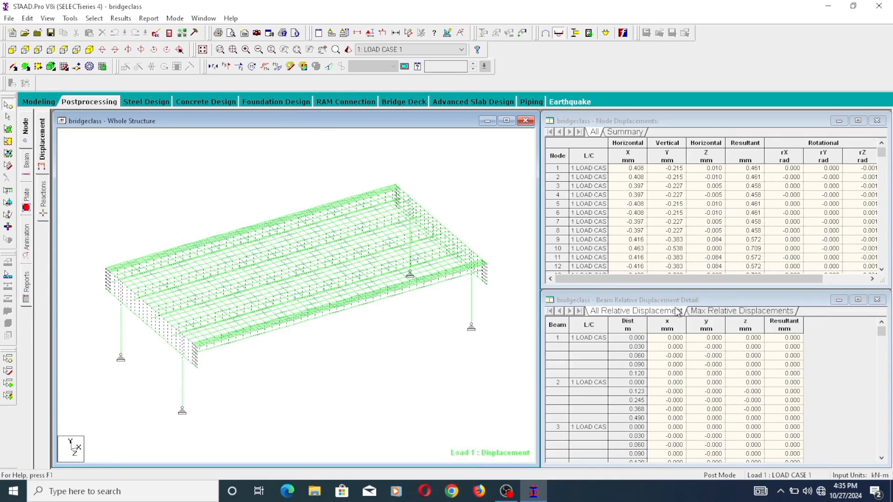
left_click(624, 132)
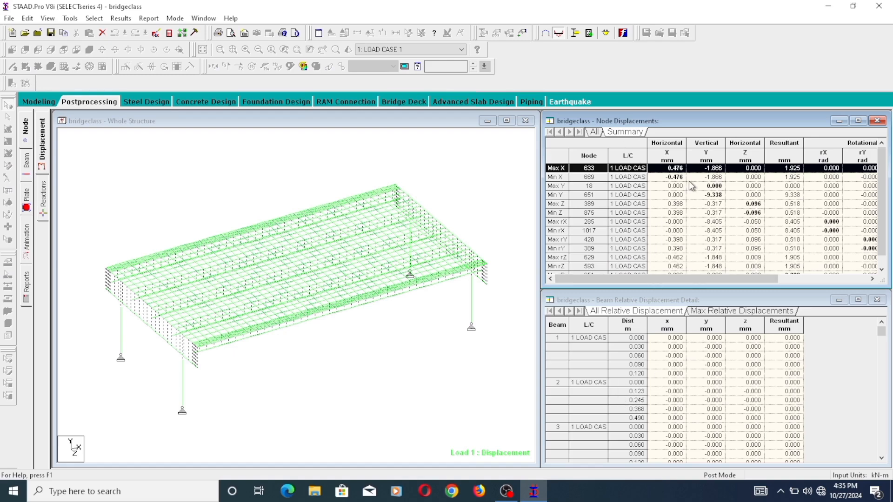
- Display the support reactions and move the leftmost column's reaction label above its support, beside the deck
left_click(42, 204)
middle_click_drag(247, 448, 283, 372)
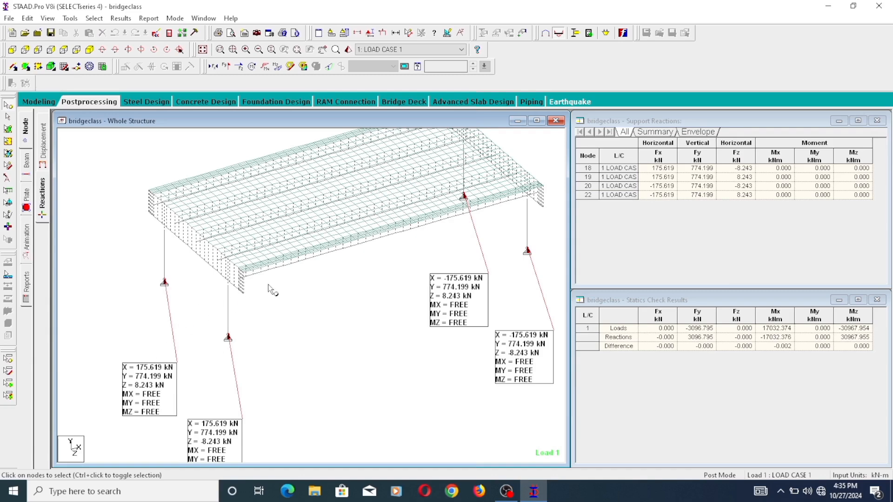
middle_click_drag(268, 284, 299, 341)
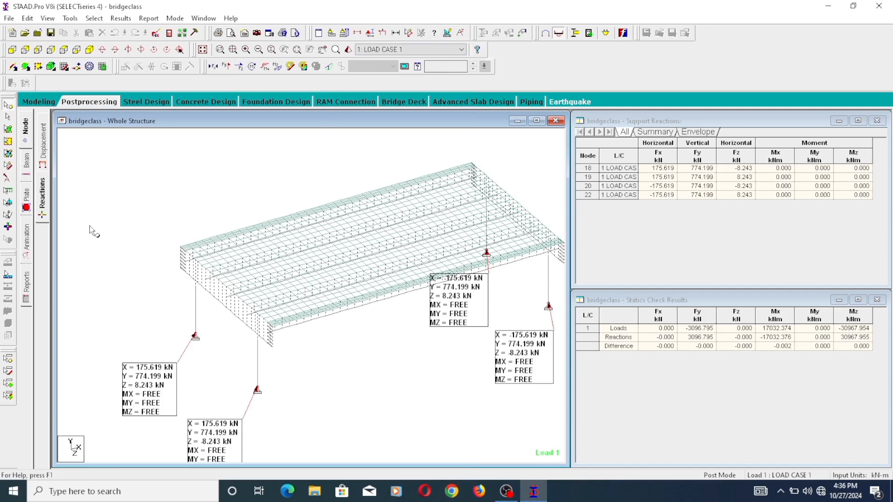
left_click(8, 178)
left_click_drag(145, 411, 126, 242)
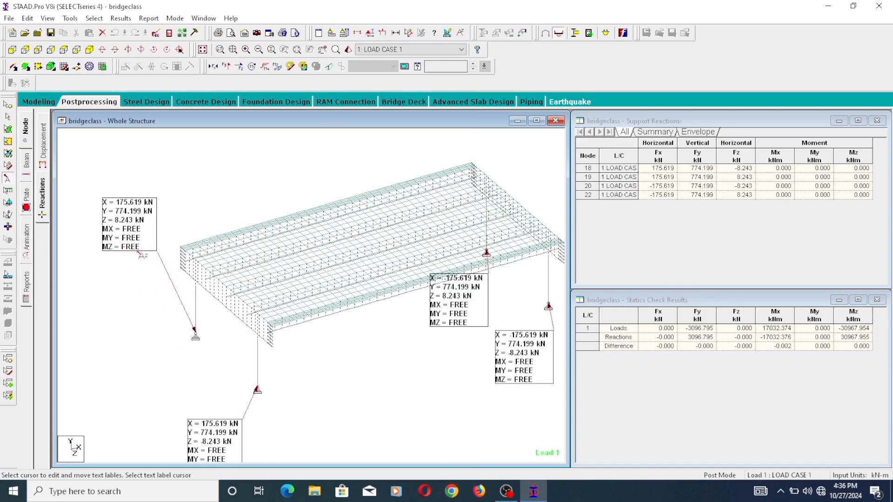
- Move the reaction label of the front column up beside its support, clear of the window edge
scroll(128, 225, "up", 1)
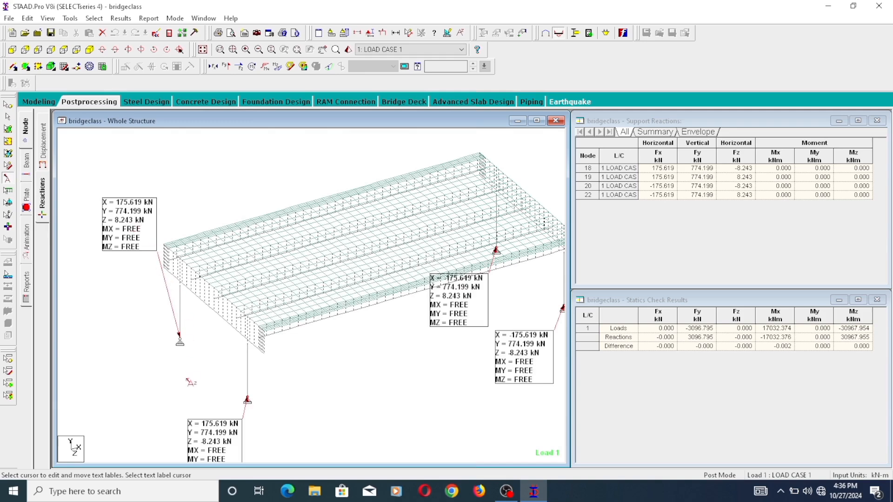
left_click_drag(219, 426, 206, 375)
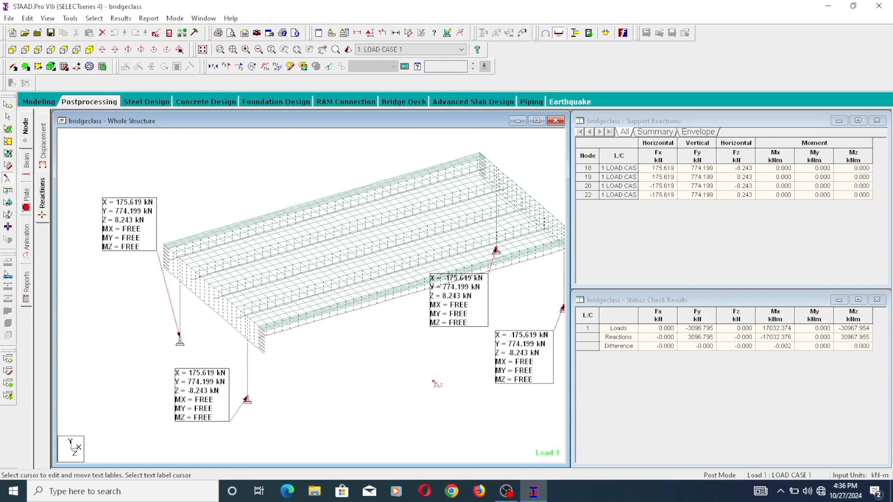
scroll(437, 384, "down", 1)
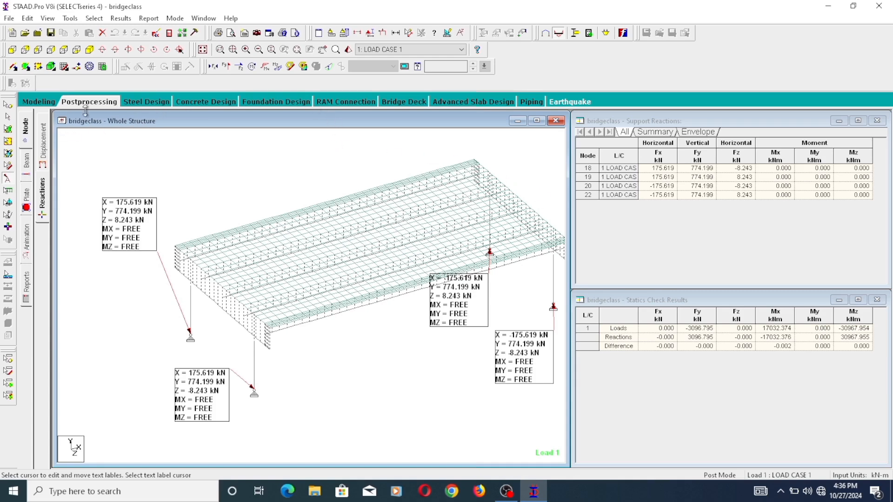
- Switch to Modeling and back to Postprocessing, and display the support reactions again
left_click(48, 102)
left_click(28, 217)
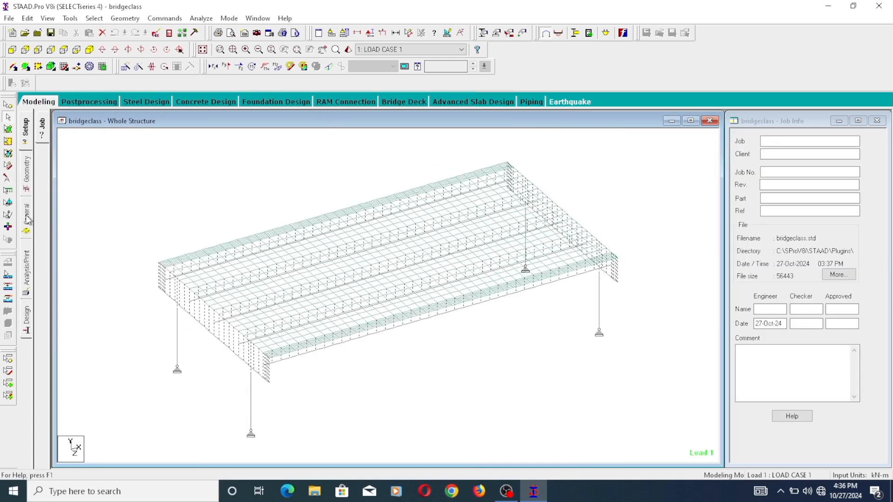
left_click(92, 100)
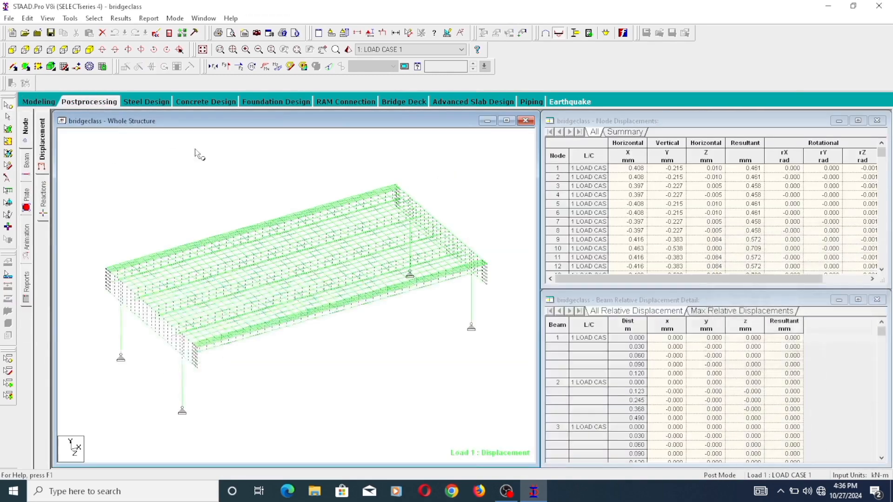
left_click(43, 212)
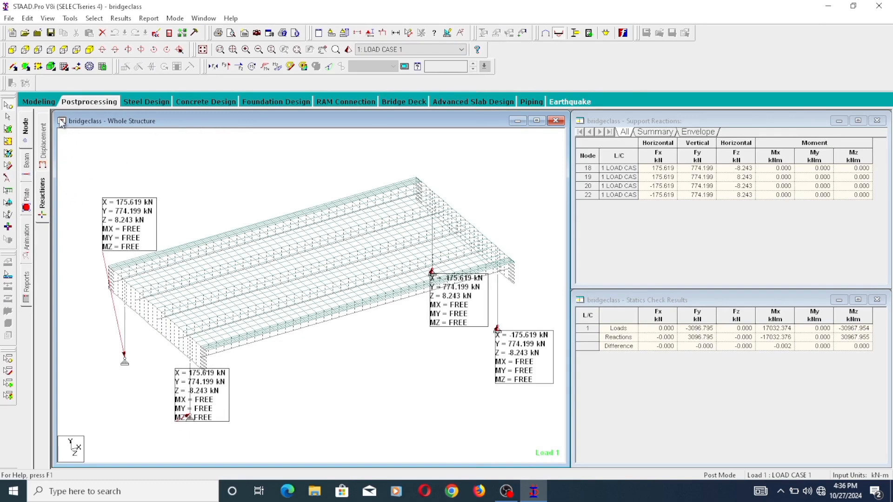
- Return to Modeling and display the Bending Z moment diagram for the whole bridge under LOAD CASE 1
left_click(41, 102)
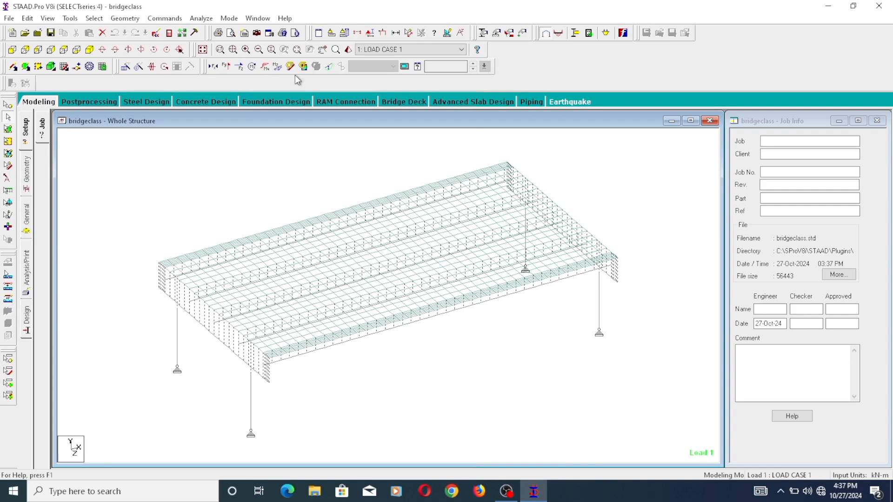
left_click(276, 67)
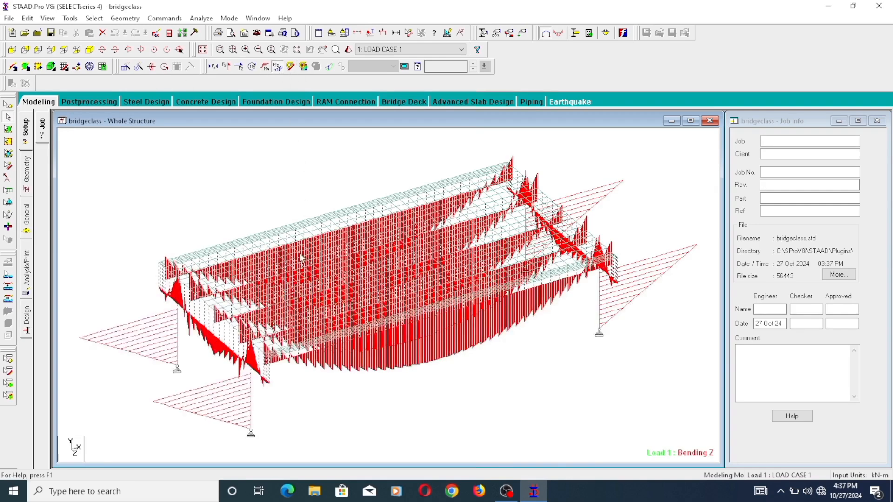
scroll(287, 339, "up", 1)
scroll(295, 330, "down", 4)
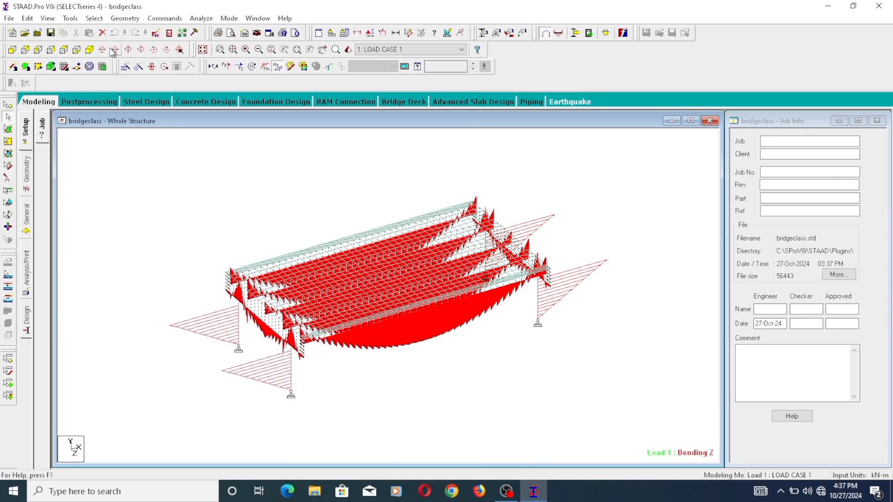
- View the bridge from its long side and examine the Bending Z diagram along the span and in the columns
left_click(63, 50)
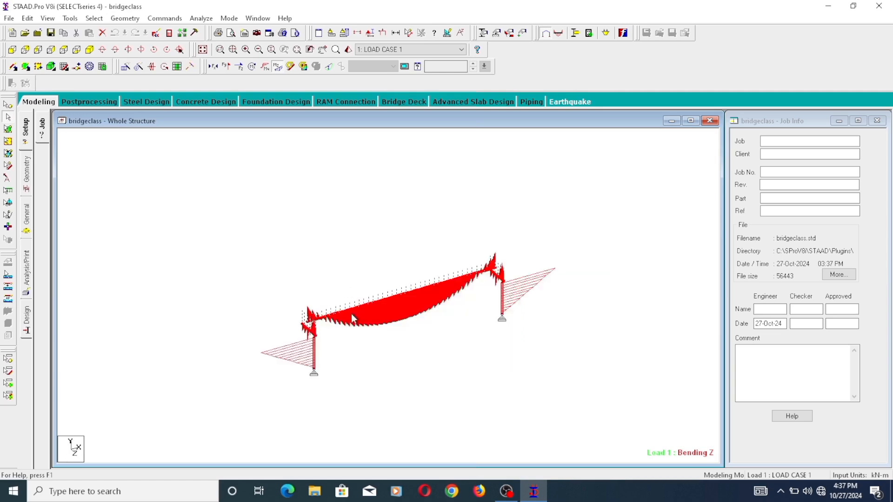
scroll(350, 313, "up", 5)
scroll(498, 336, "up", 1)
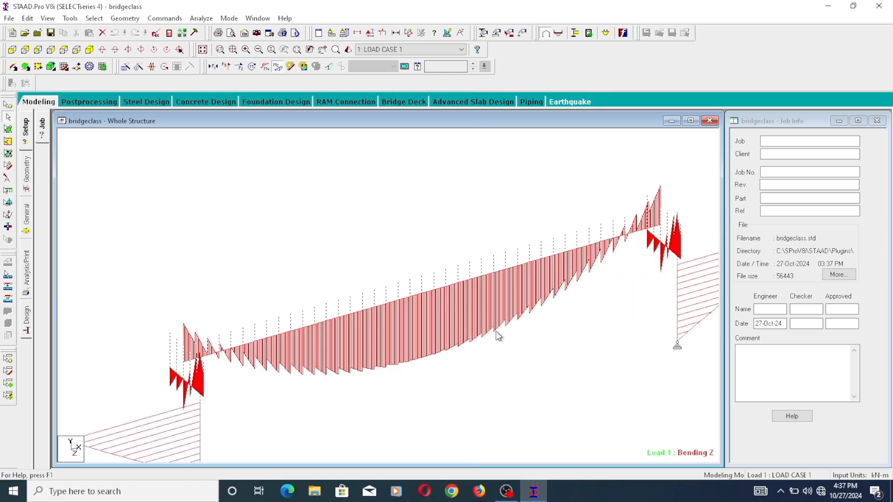
middle_click_drag(477, 352, 470, 253)
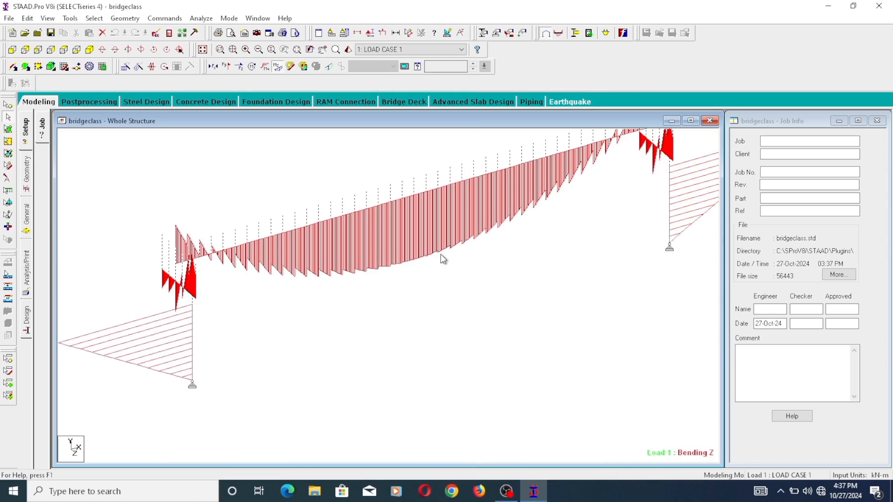
scroll(431, 306, "down", 4)
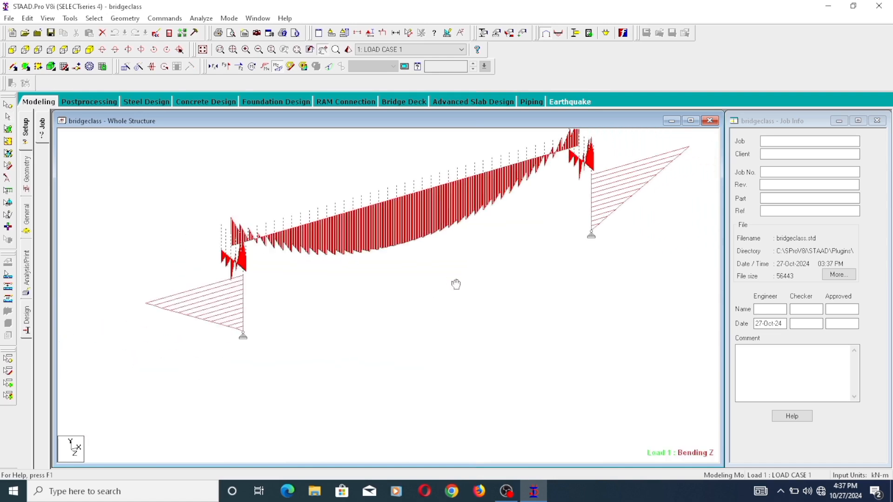
middle_click_drag(456, 285, 469, 321)
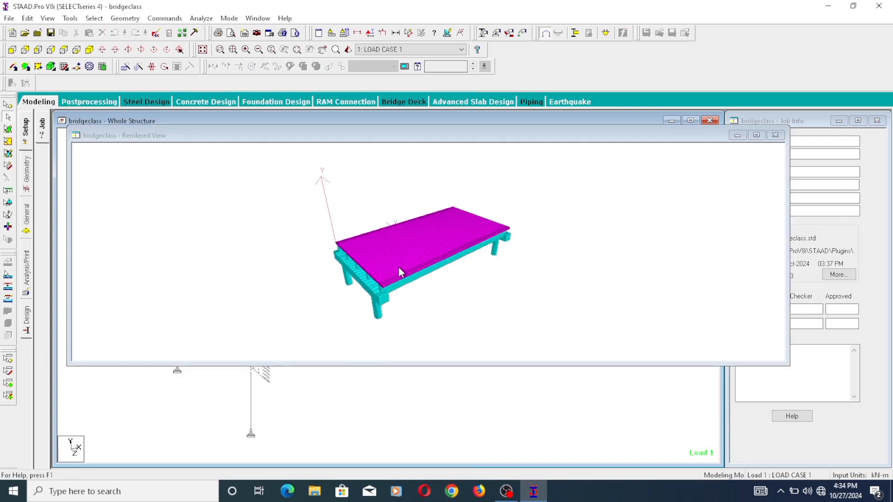
- Orbit the rendered bridge to inspect the deck, beams and columns, and enlarge the Rendered View window downward
left_click_drag(393, 284, 373, 246)
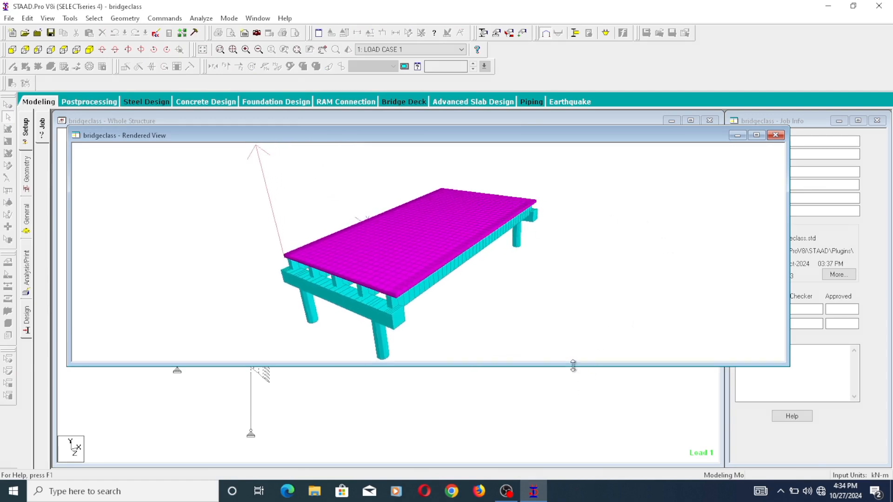
left_click_drag(574, 367, 585, 456)
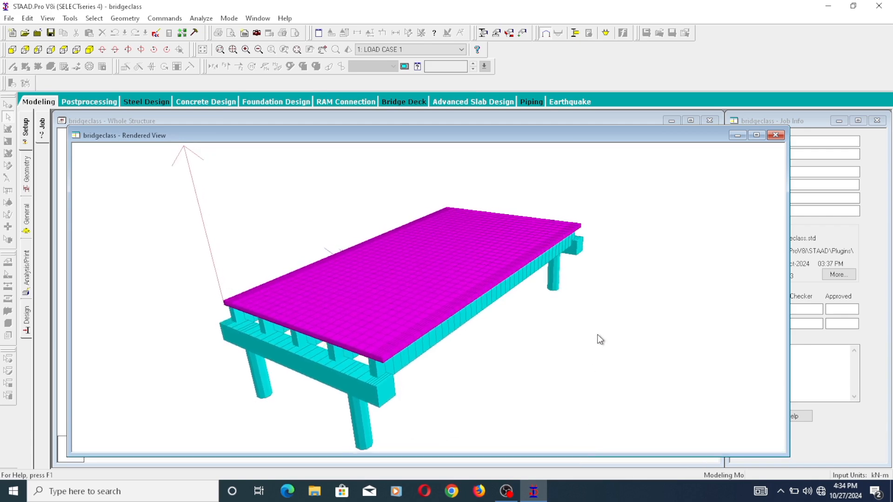